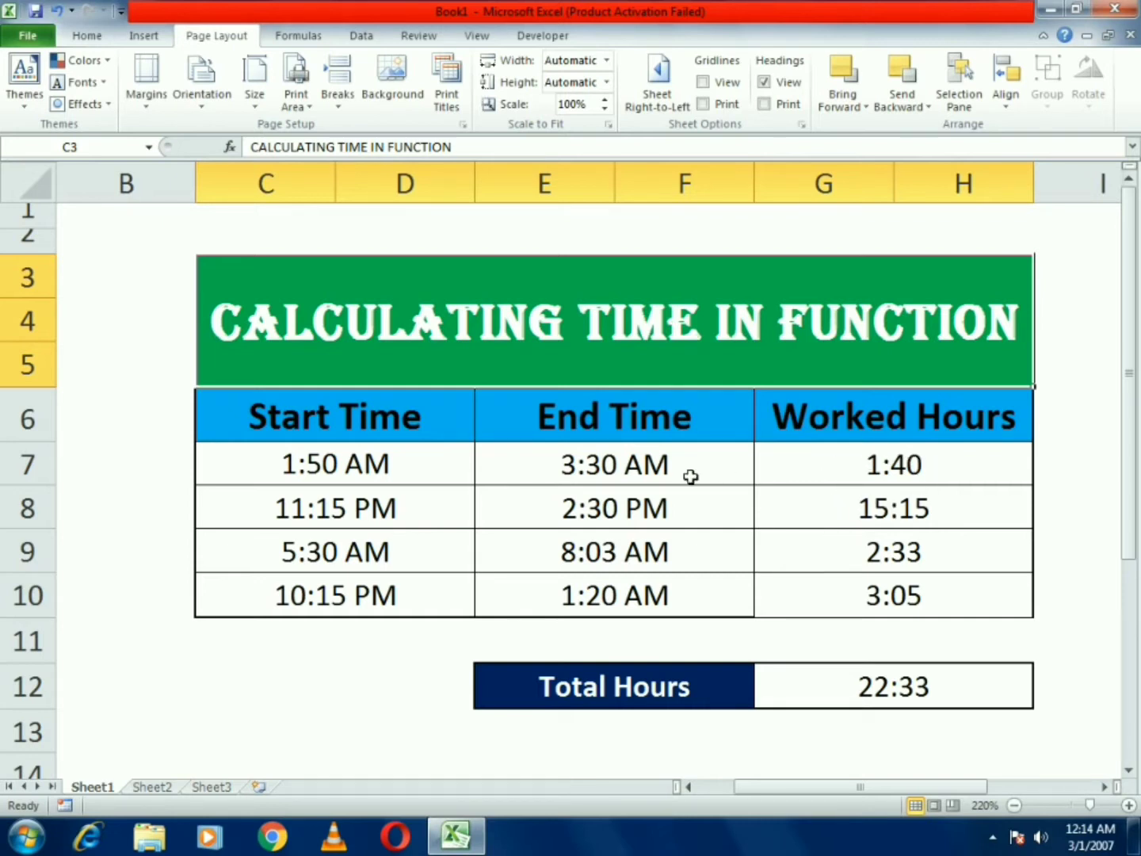
{"action": "left_click", "coordinate": [381, 473]}
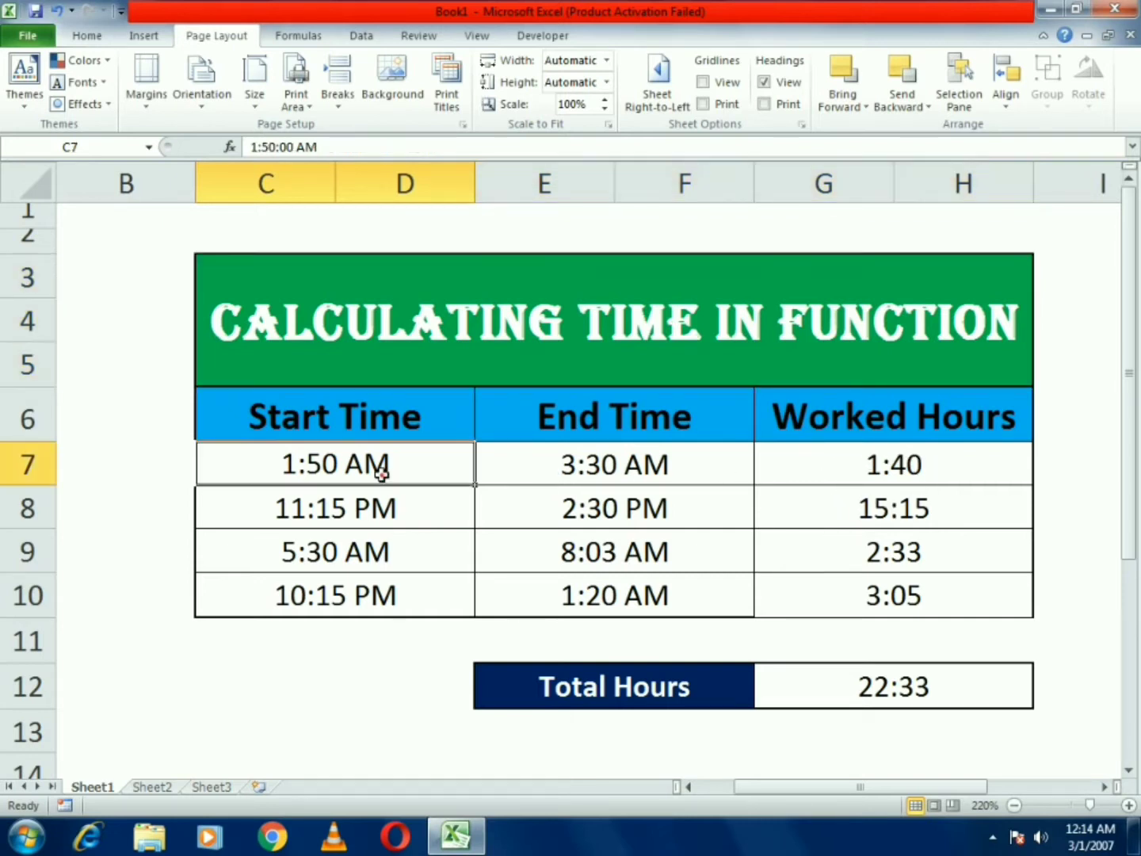
{"action": "left_click", "coordinate": [255, 147]}
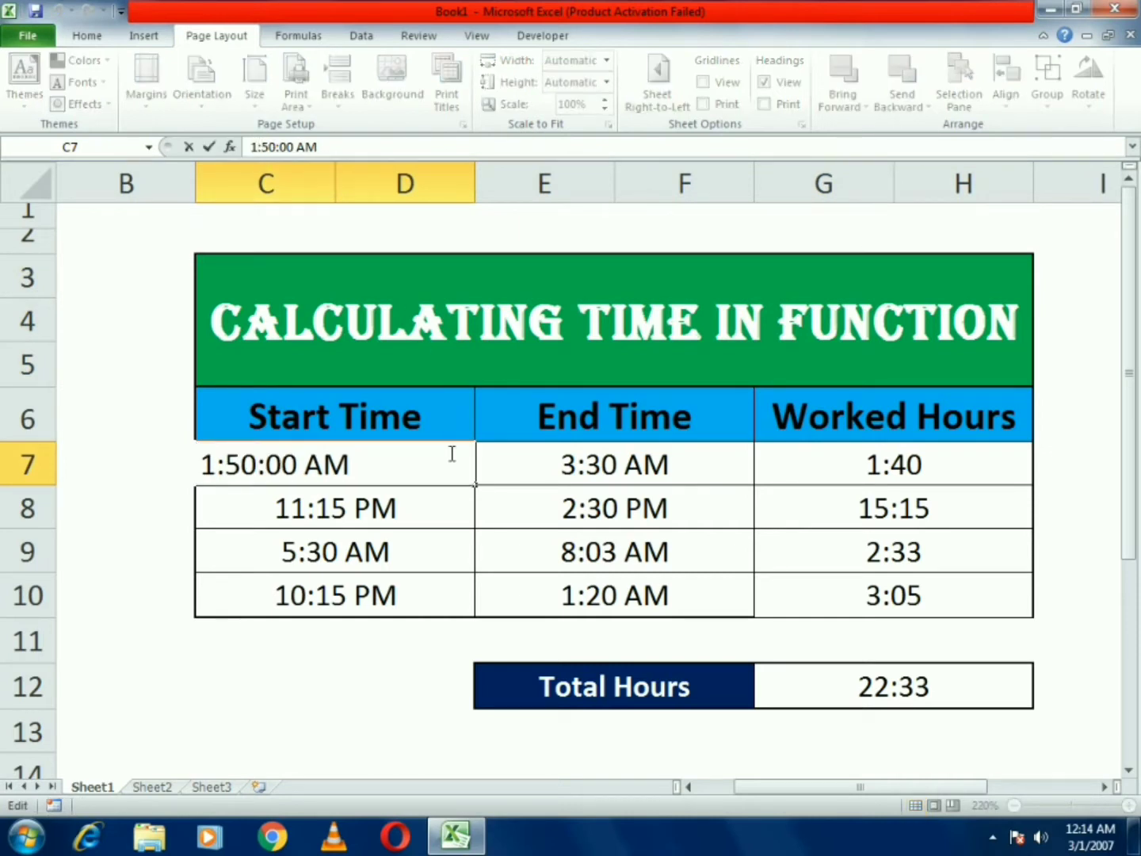
{"action": "key", "text": "Escape"}
- Change the End Time in cell E7 to 4:30 AM
{"action": "left_click", "coordinate": [515, 466]}
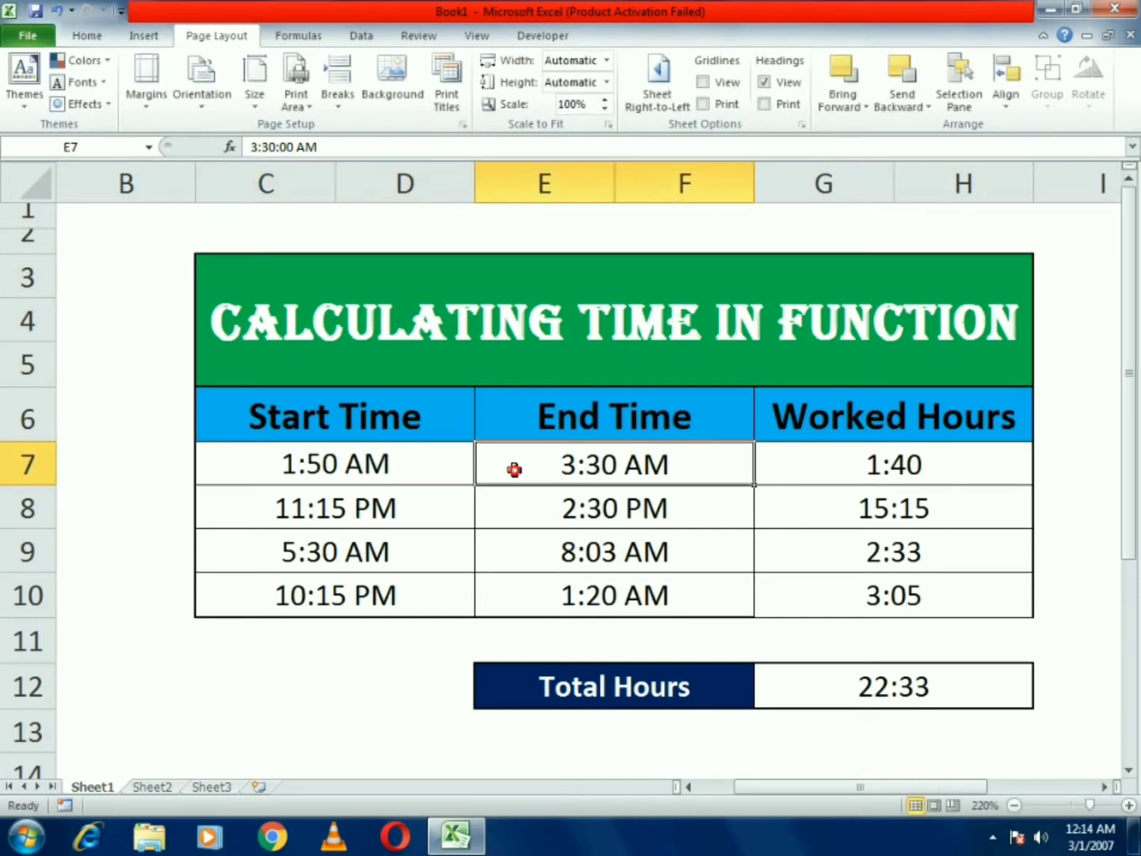
{"action": "left_click", "coordinate": [252, 146]}
{"action": "left_click_drag", "start_coordinate": [252, 146], "coordinate": [255, 146]}
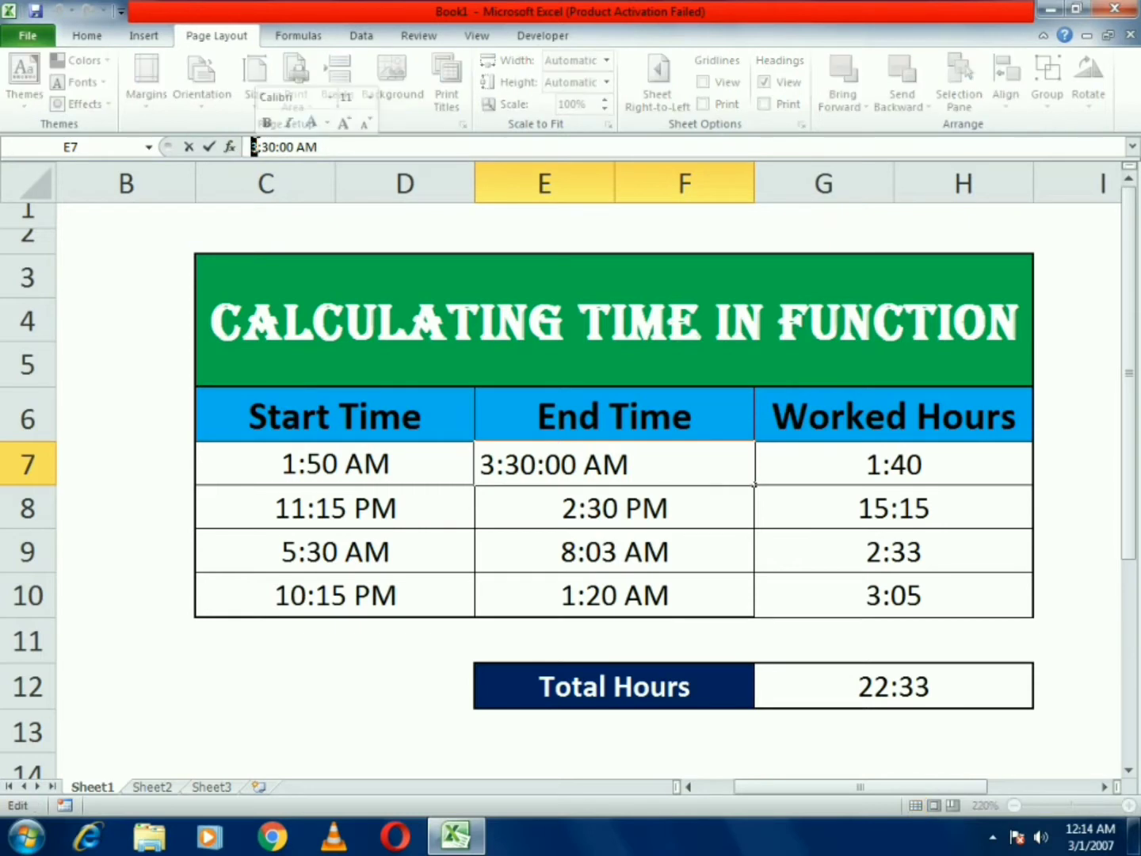
{"action": "type", "text": "4"}
{"action": "key", "text": "Return"}
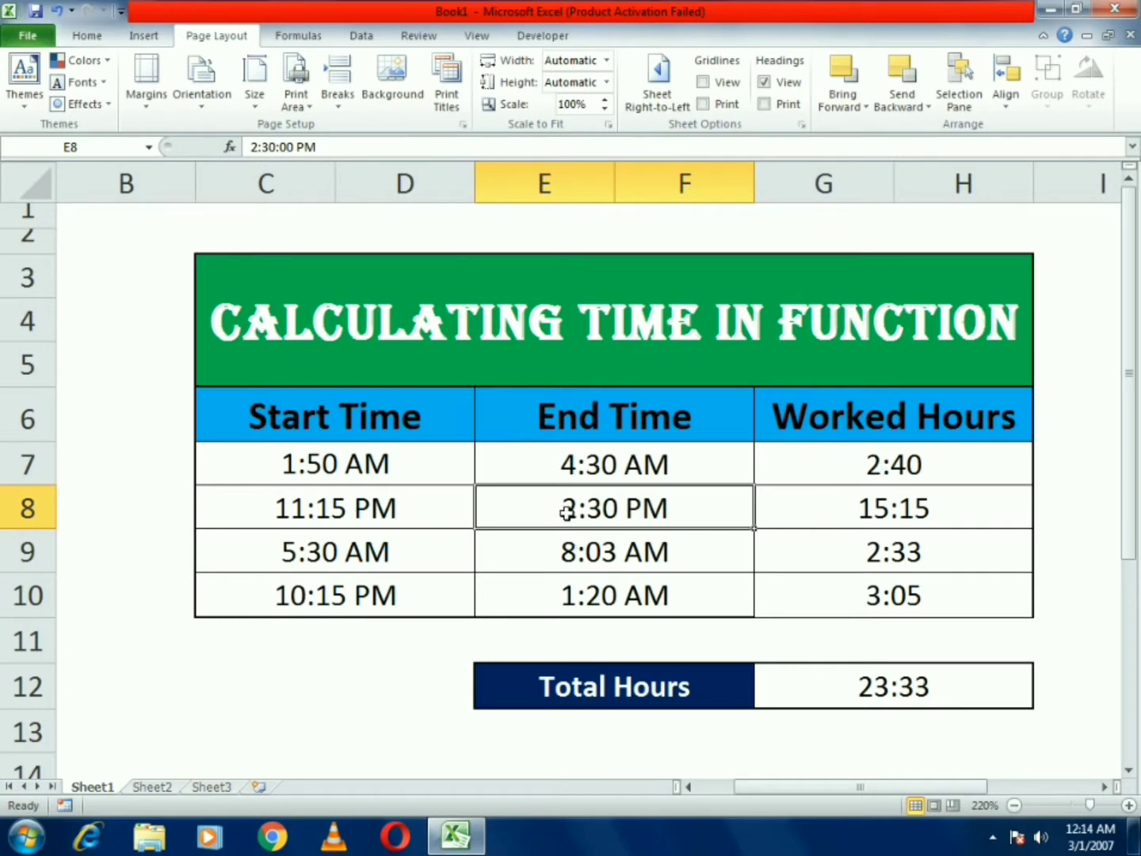
- Change the End Time in cell E8 to 1:30 PM
{"action": "left_click", "coordinate": [252, 147]}
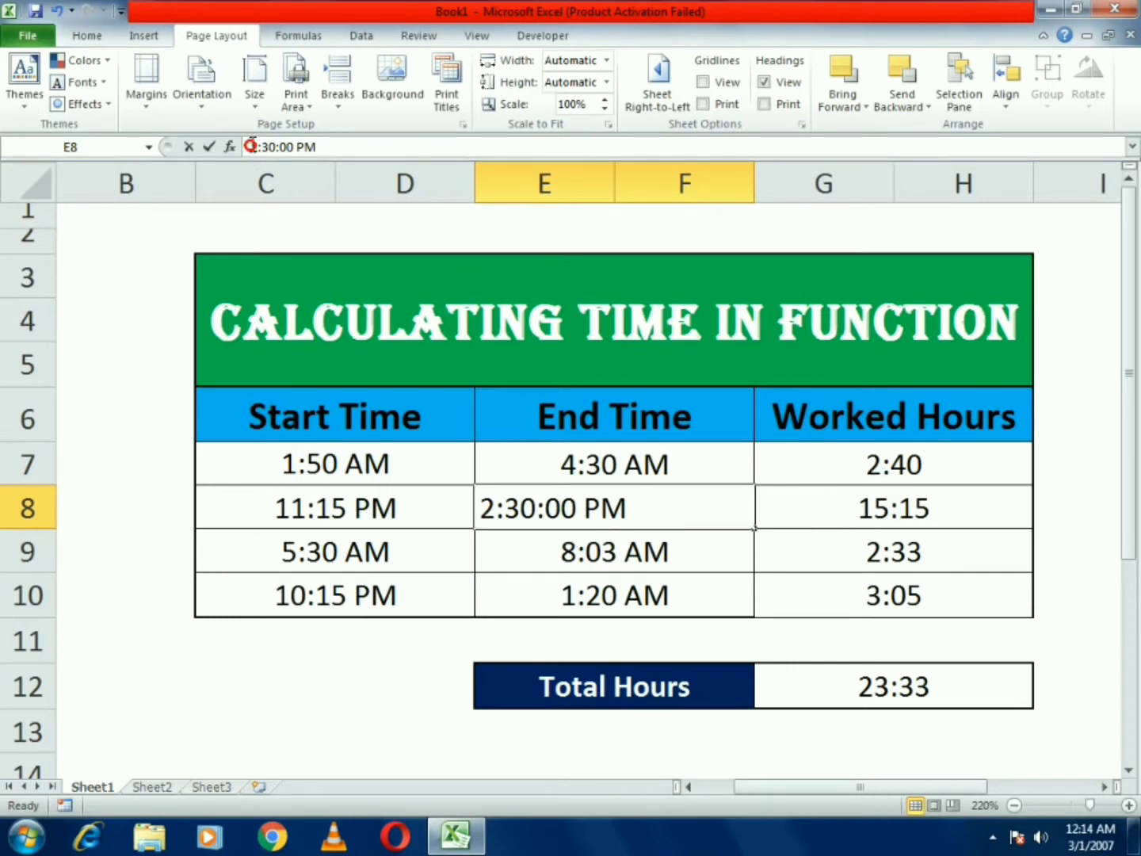
{"action": "left_click_drag", "start_coordinate": [250, 148], "coordinate": [257, 147]}
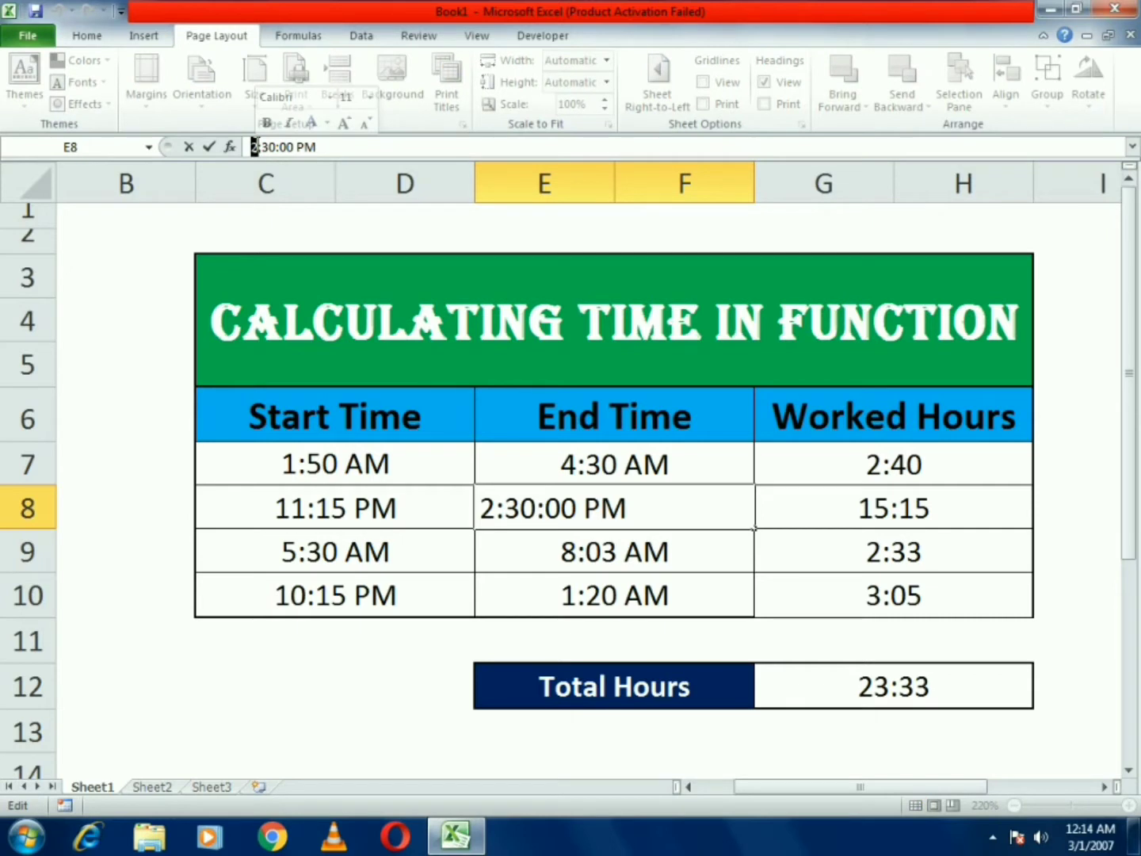
{"action": "type", "text": "1"}
{"action": "key", "text": "Return"}
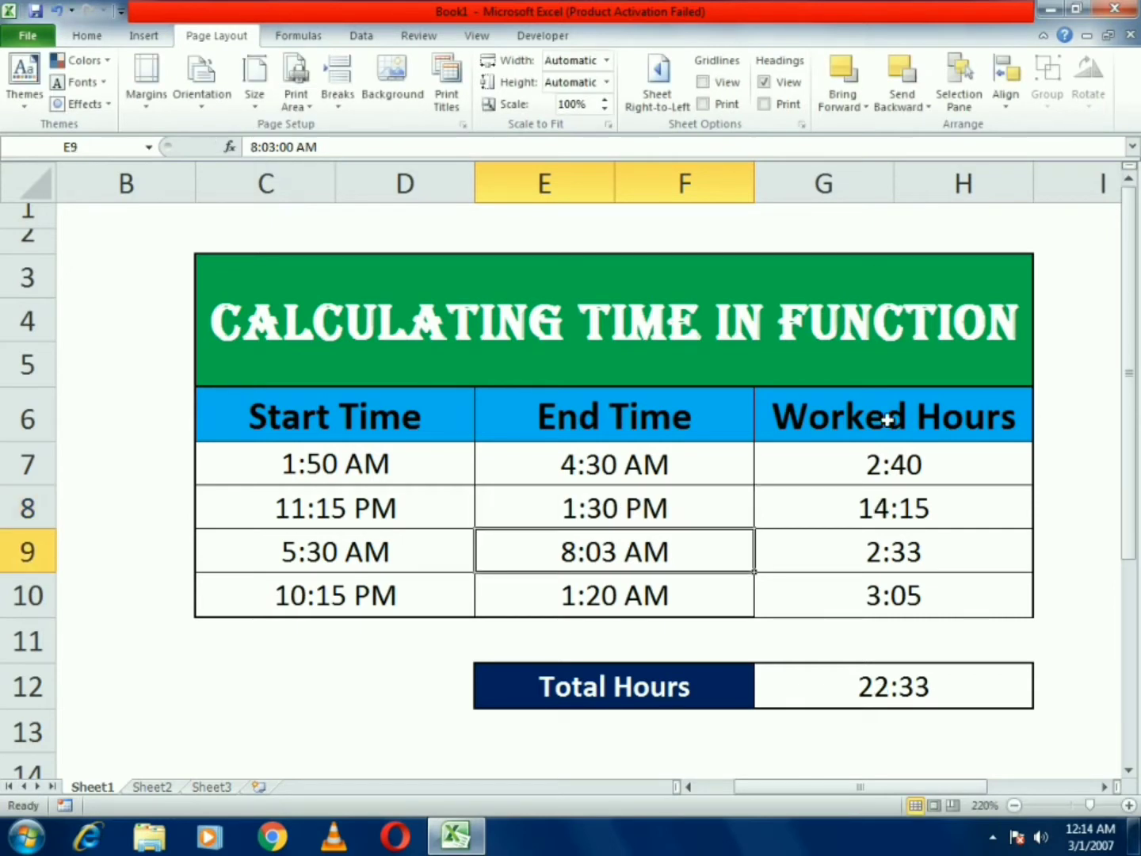
{"action": "left_click", "coordinate": [583, 589]}
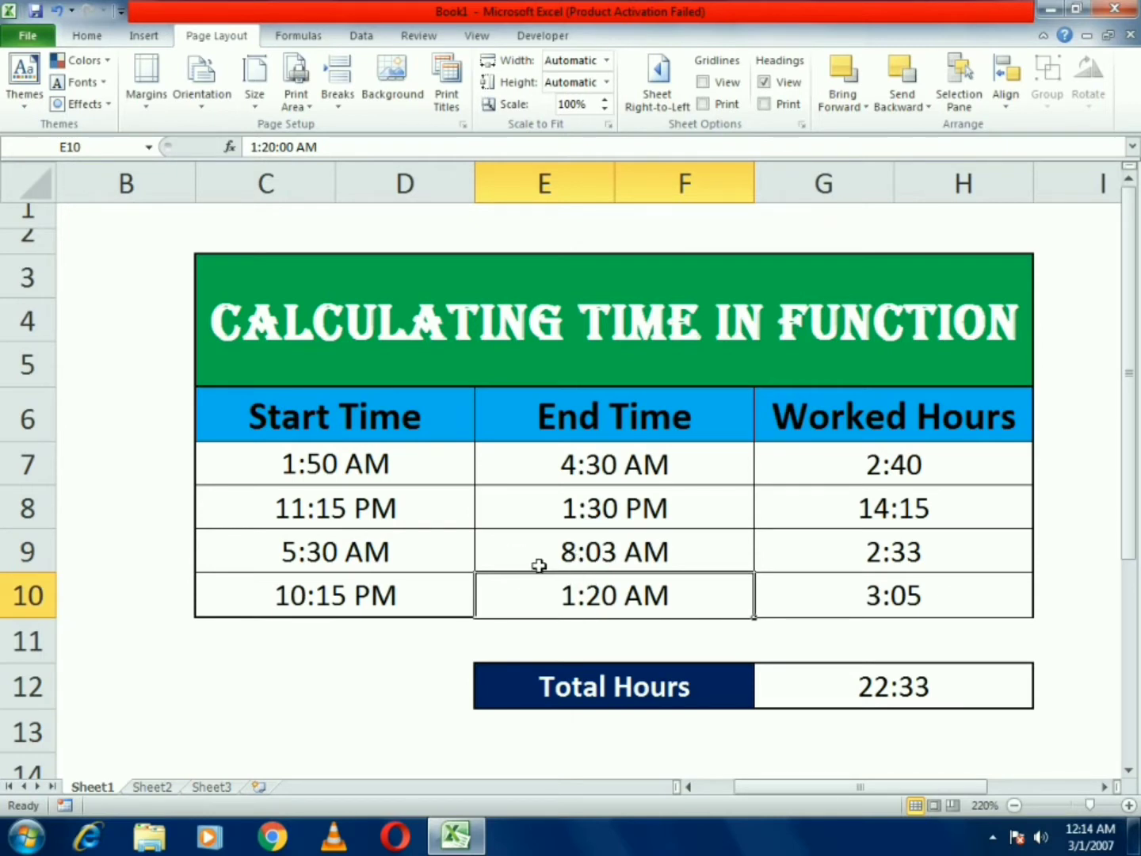
{"action": "left_click", "coordinate": [814, 706]}
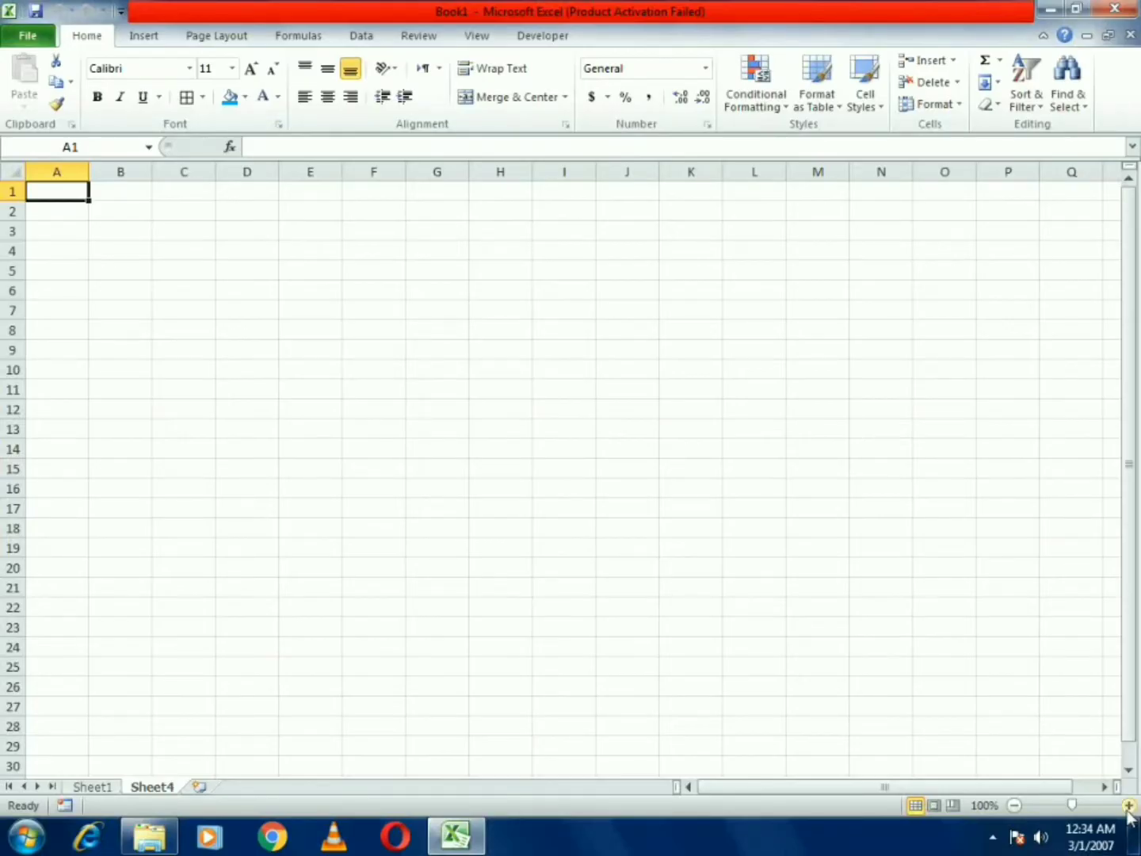
- Merge and center cells B2 through G3 on the empty Sheet4 as a title block
{"action": "left_click", "coordinate": [1128, 805]}
{"action": "left_click", "coordinate": [1128, 805]}
{"action": "left_click", "coordinate": [1128, 805]}
{"action": "left_click", "coordinate": [1128, 805]}
{"action": "left_click", "coordinate": [1127, 805]}
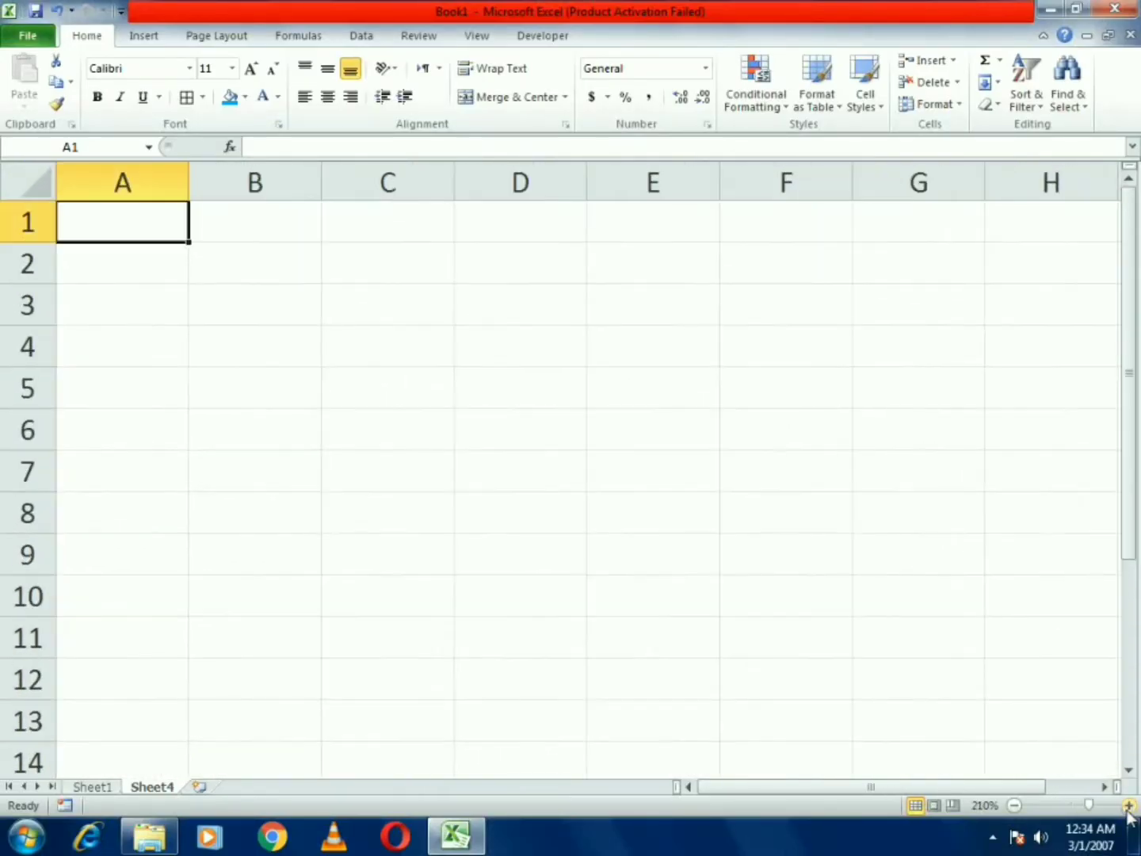
{"action": "left_click", "coordinate": [1128, 805]}
{"action": "left_click_drag", "start_coordinate": [265, 269], "coordinate": [891, 321]}
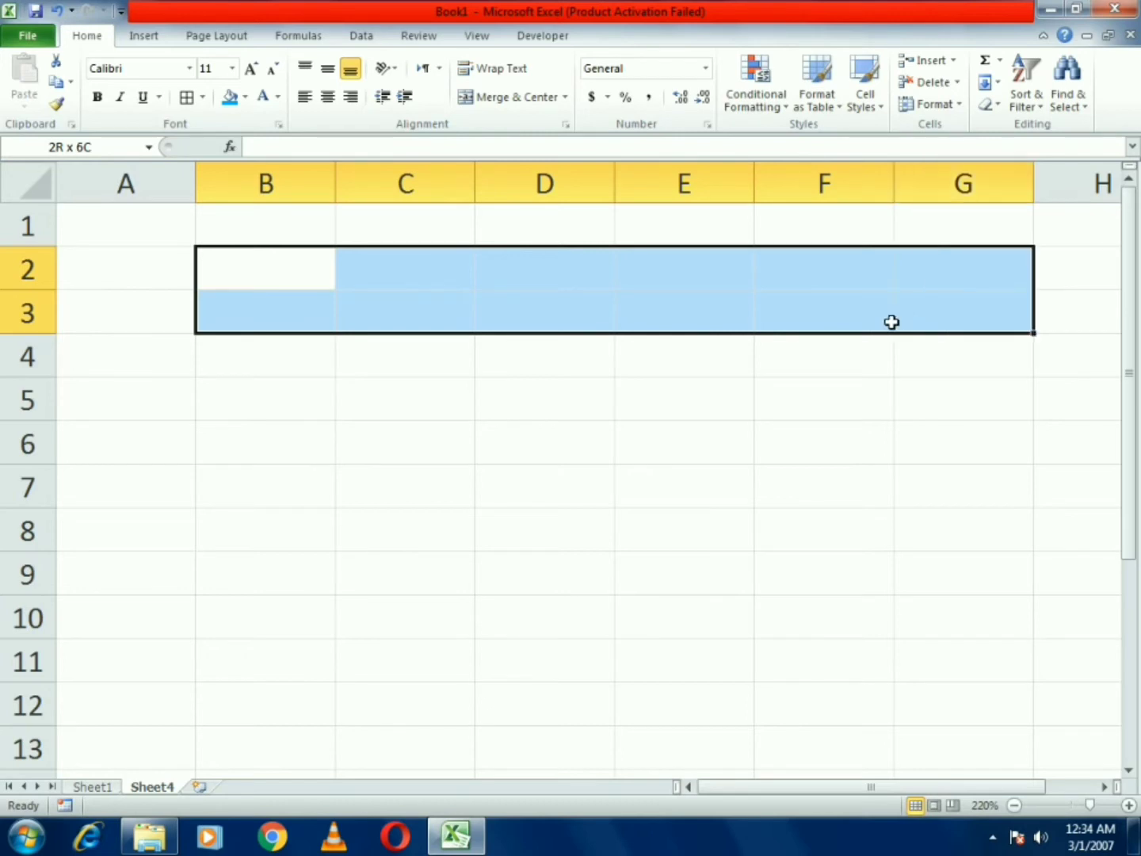
{"action": "left_click", "coordinate": [511, 96]}
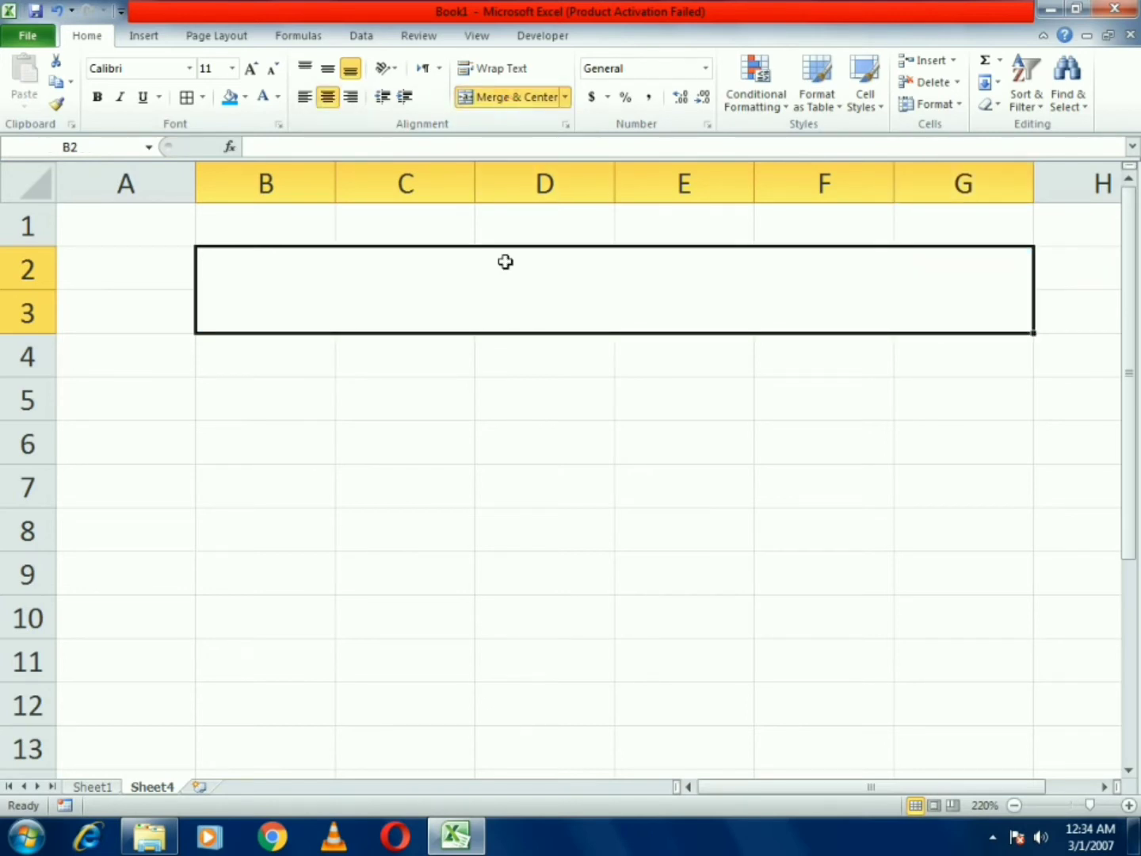
- Enter the title "Calculating Time In Function" in the merged cell B2
{"action": "type", "text": "C"}
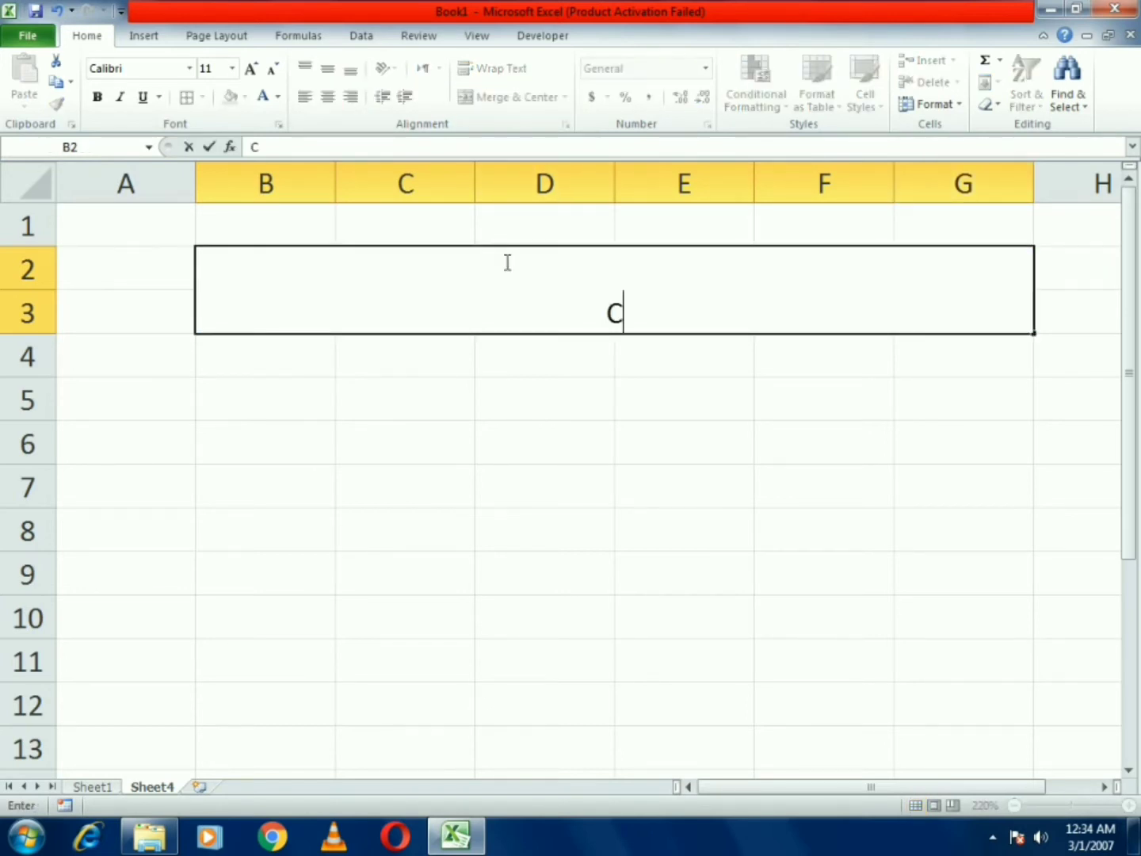
{"action": "type", "text": "alculati"}
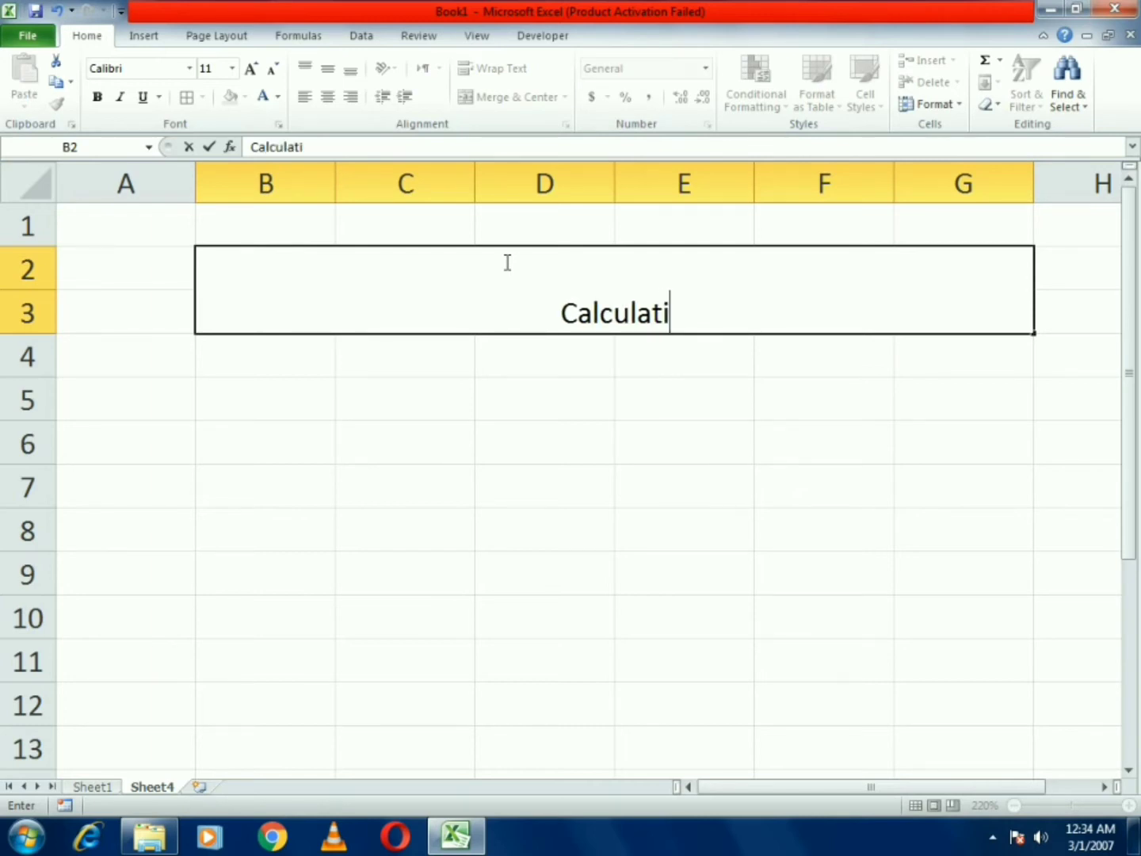
{"action": "type", "text": "ng Time I"}
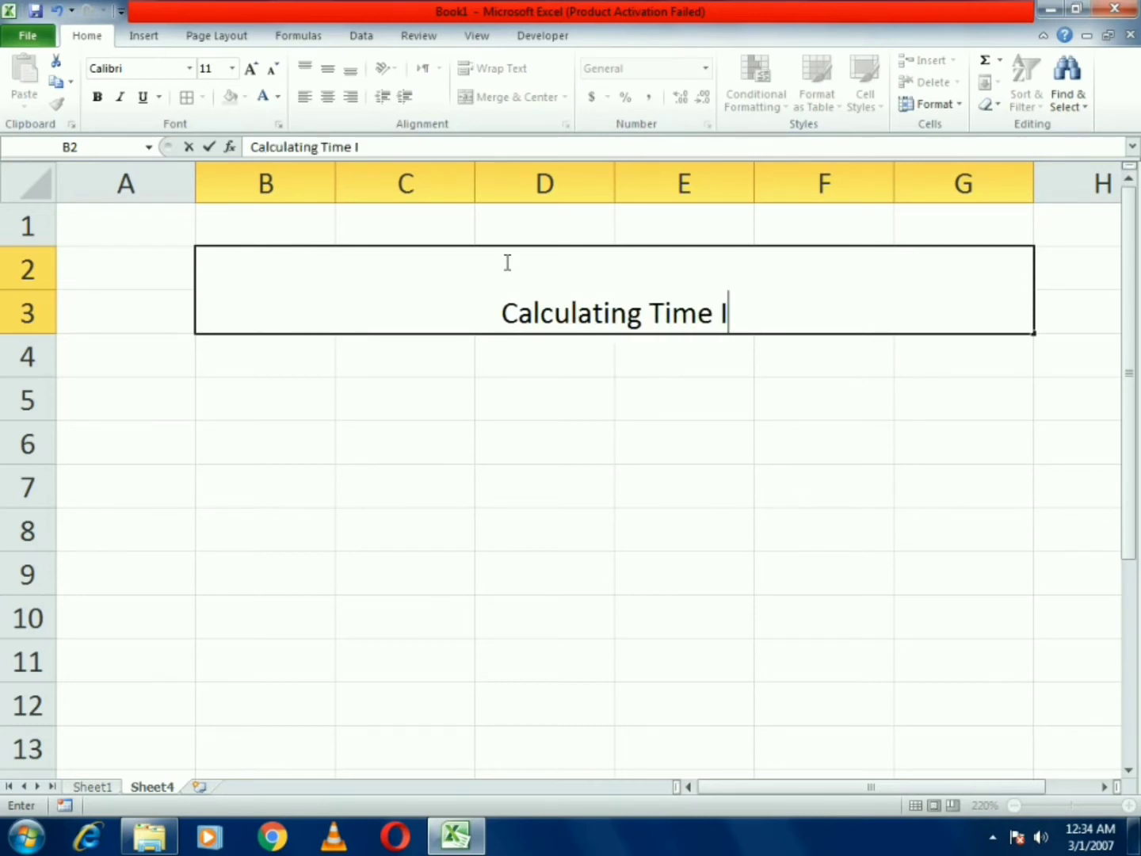
{"action": "type", "text": "n Function"}
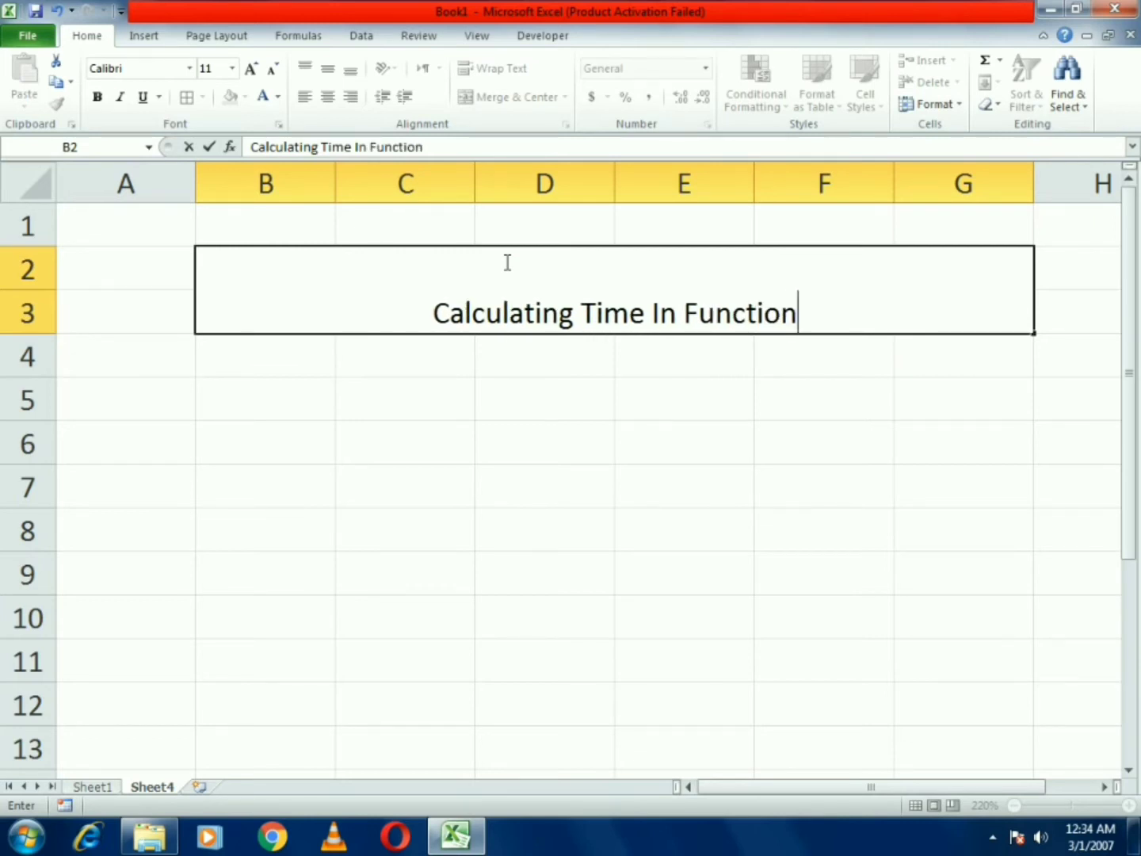
{"action": "key", "text": "Return"}
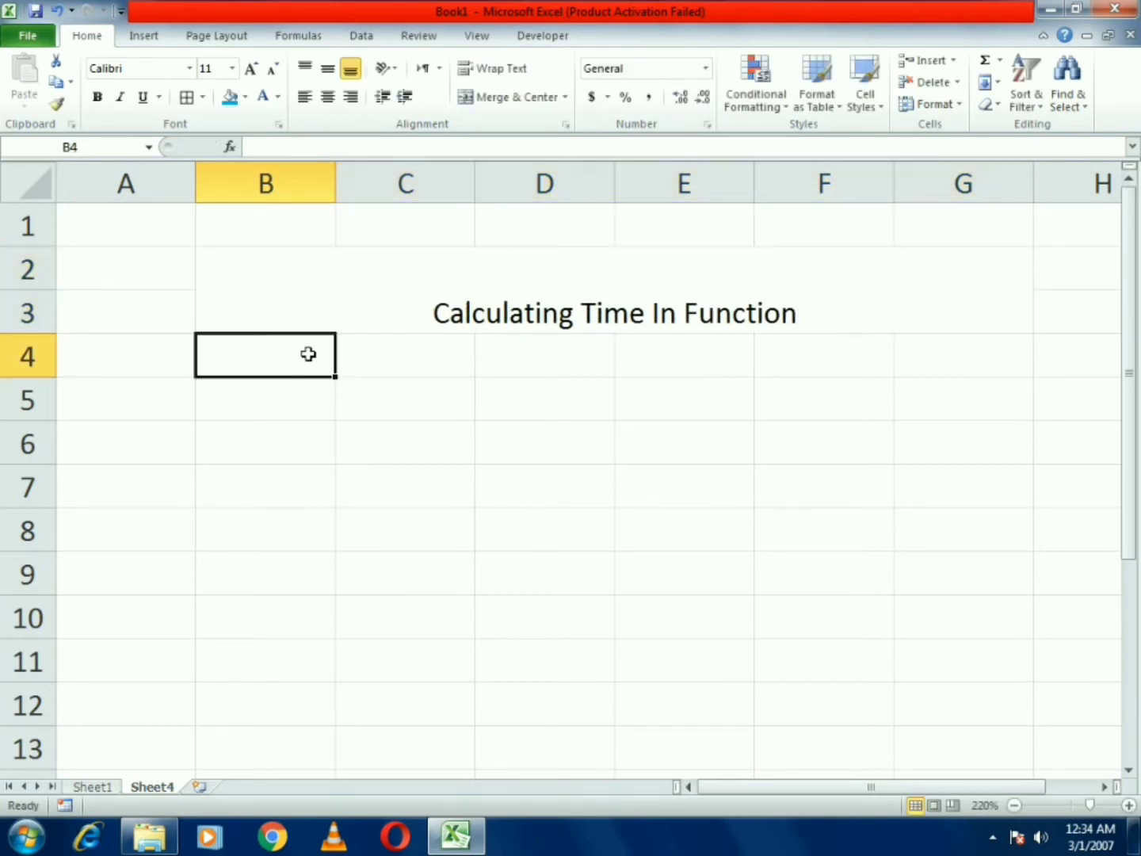
- Merge and center cells B4 and C4, and fill that merged layout across to column E and down to row 8
{"action": "left_click_drag", "start_coordinate": [308, 354], "coordinate": [381, 359]}
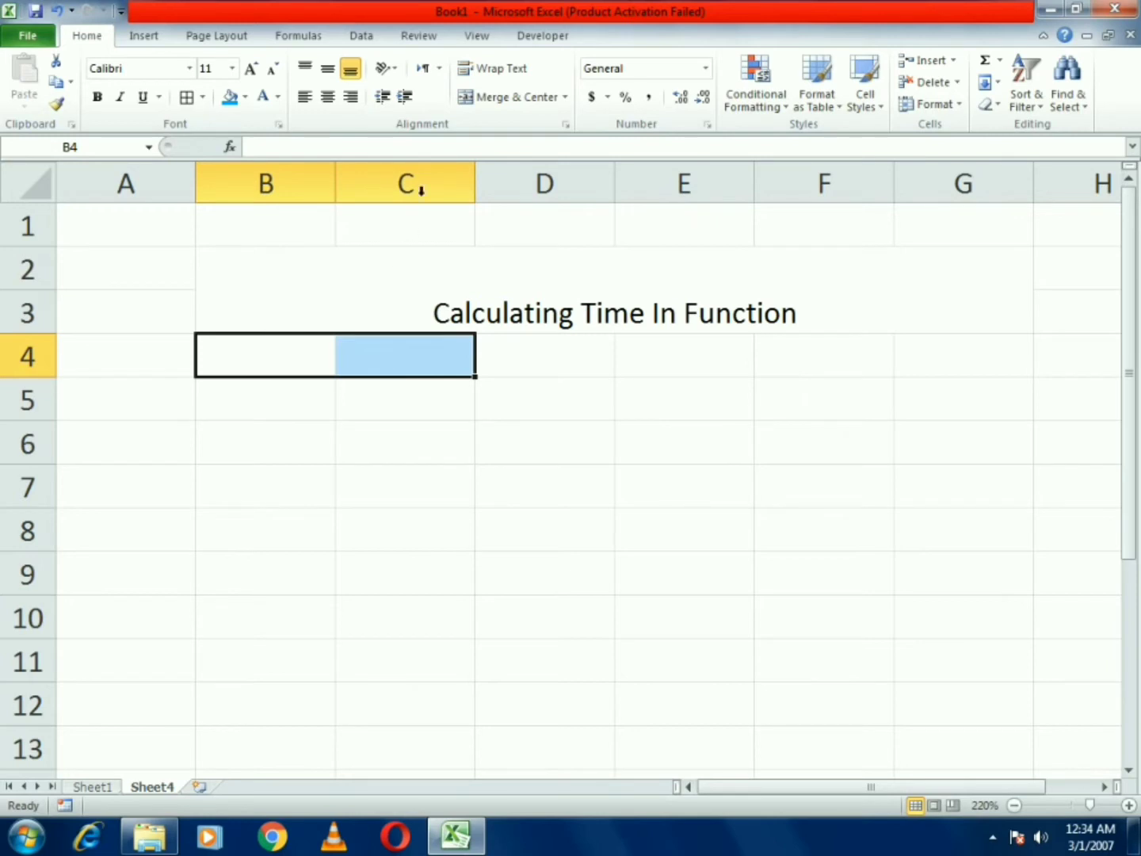
{"action": "left_click", "coordinate": [471, 96]}
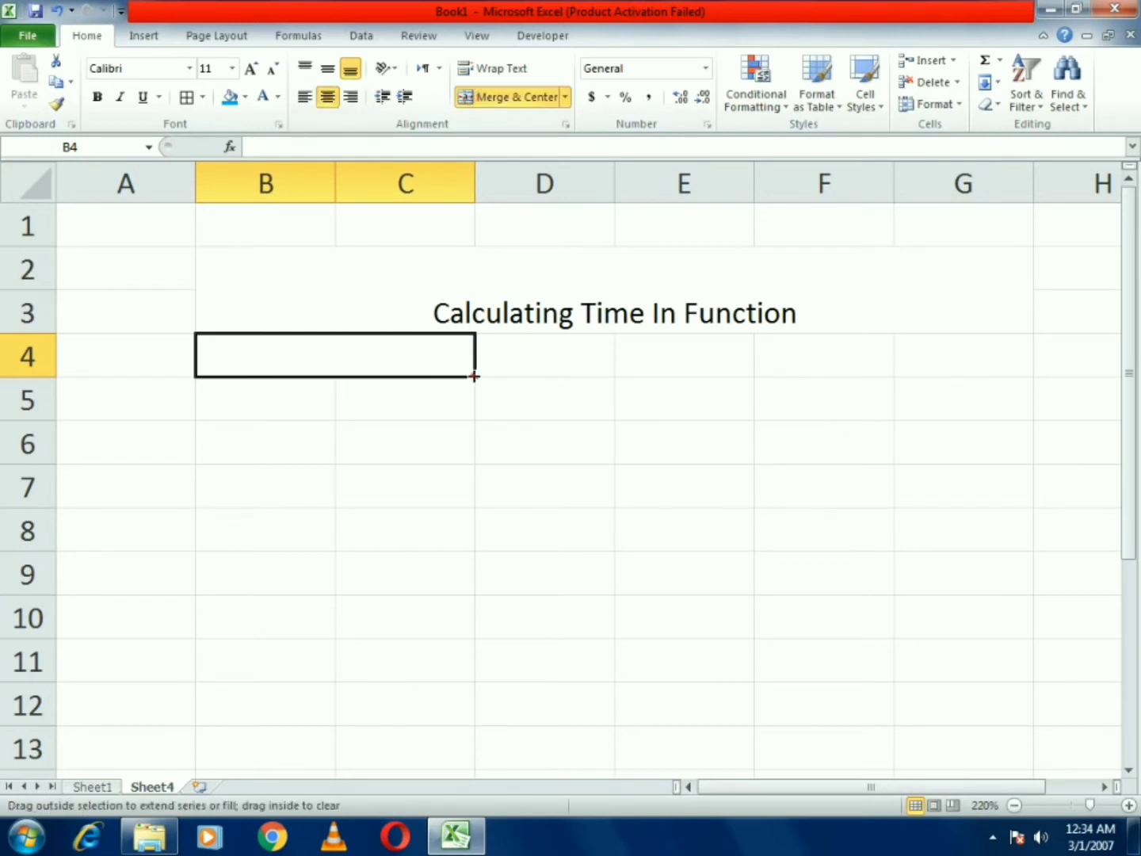
{"action": "left_click_drag", "start_coordinate": [473, 376], "coordinate": [726, 528]}
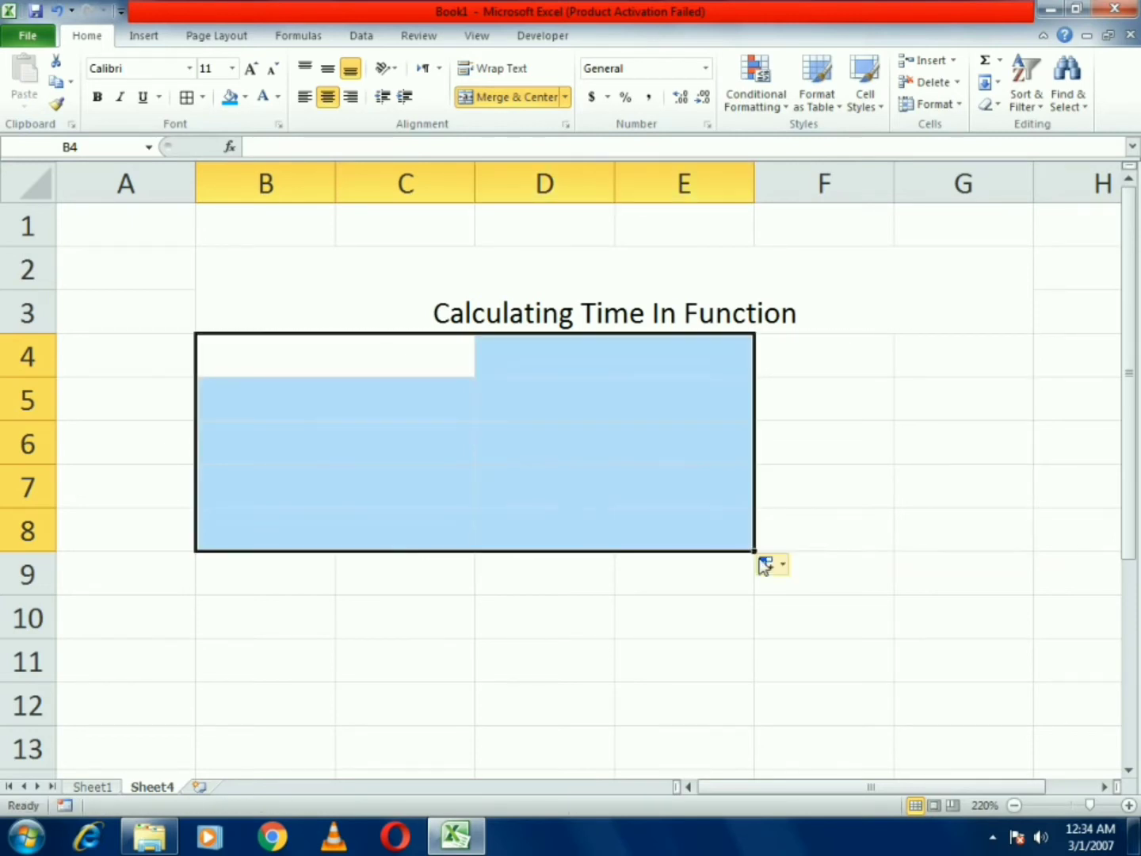
{"action": "left_click", "coordinate": [581, 438]}
{"action": "left_click", "coordinate": [390, 364]}
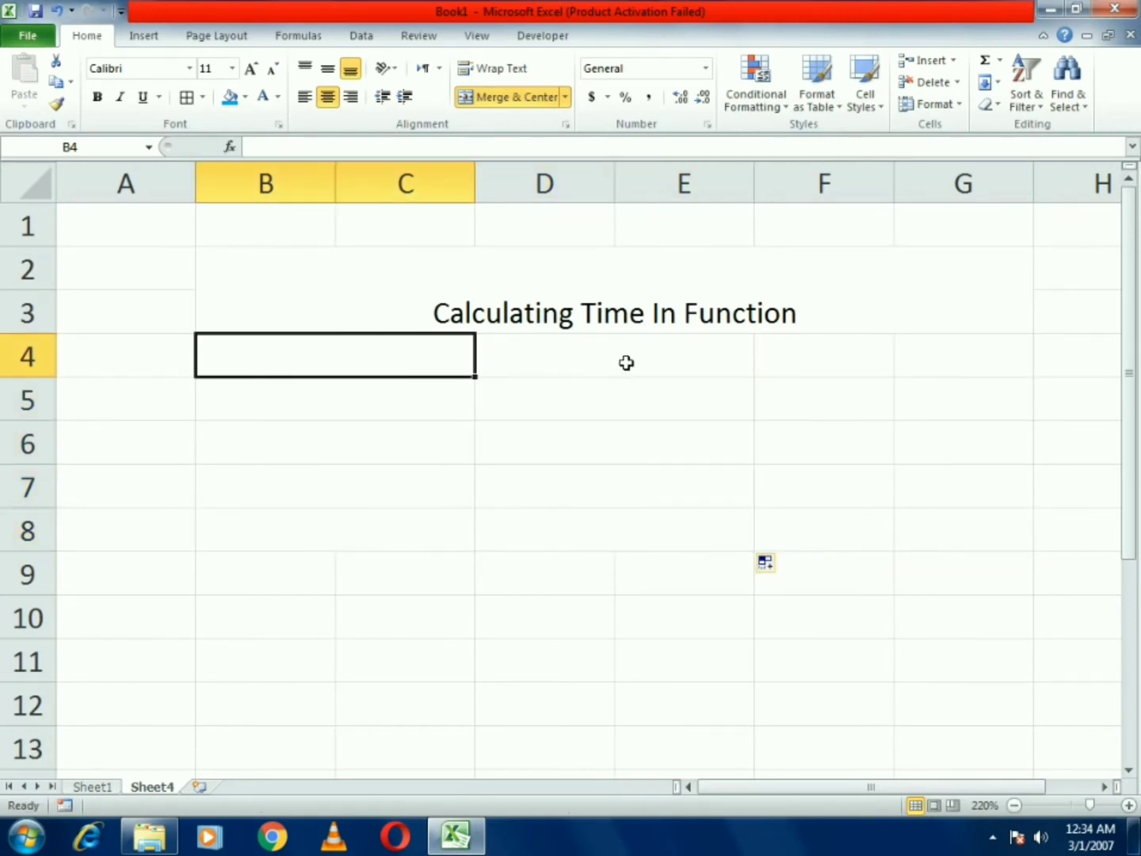
- Extend the merged two-column cell layout from D4 to F4:G4 and fill it down to row 8
{"action": "left_click", "coordinate": [624, 361]}
{"action": "left_click_drag", "start_coordinate": [758, 374], "coordinate": [1011, 525]}
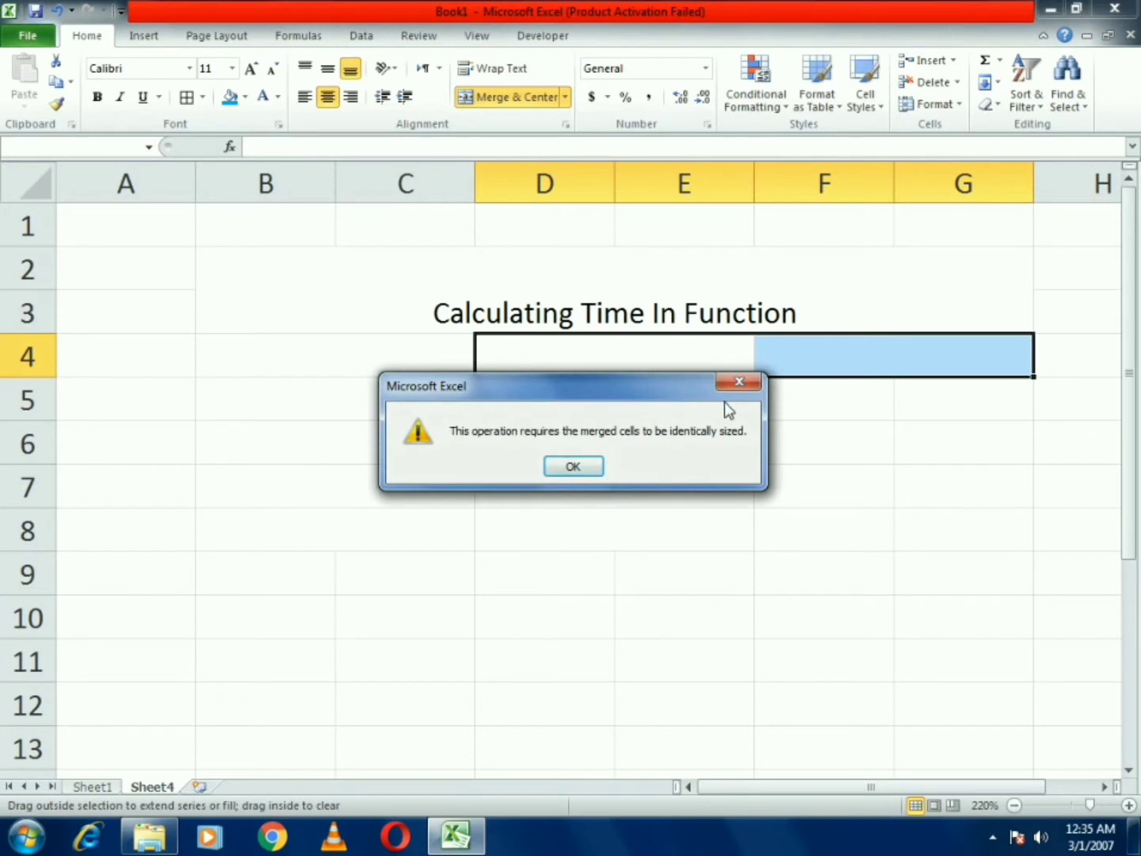
{"action": "left_click", "coordinate": [738, 382]}
{"action": "left_click", "coordinate": [838, 400]}
{"action": "left_click", "coordinate": [856, 368]}
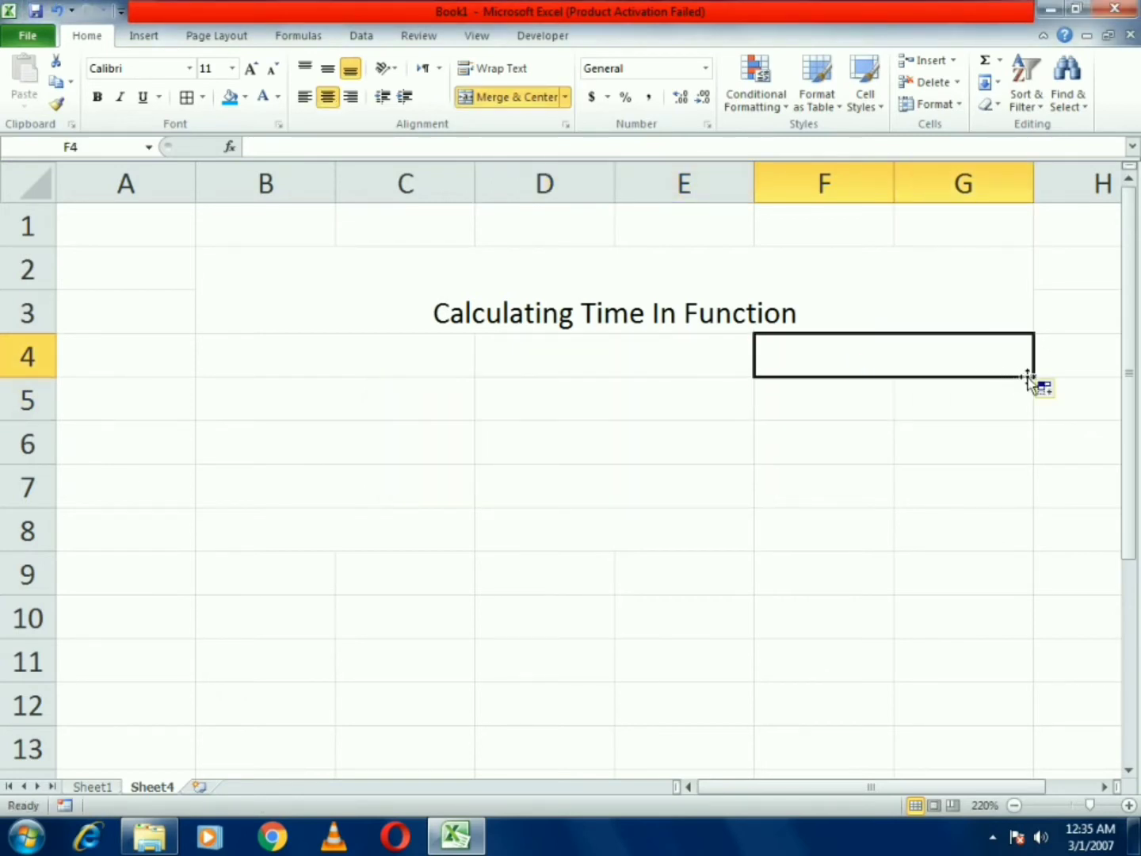
{"action": "left_click_drag", "start_coordinate": [1033, 378], "coordinate": [1019, 542]}
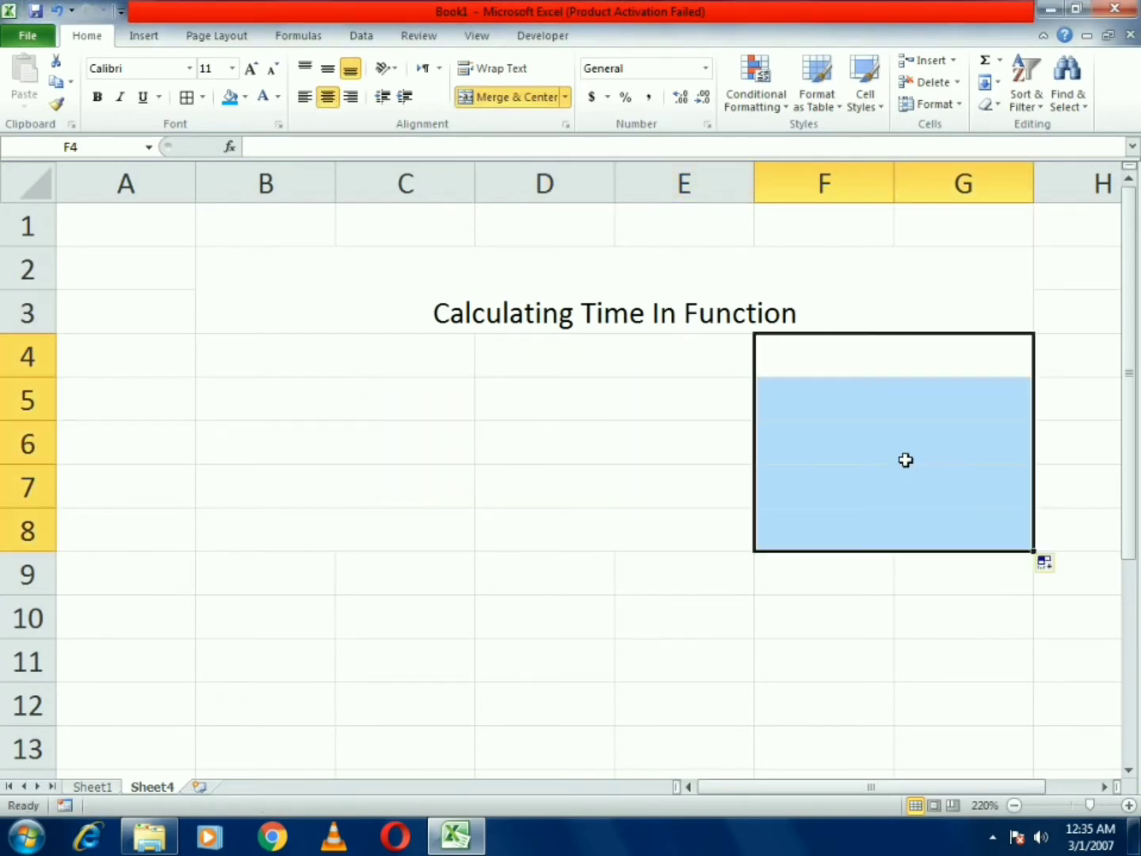
- Enter the column header "Start Time" in the merged cell B4
{"action": "left_click", "coordinate": [402, 357]}
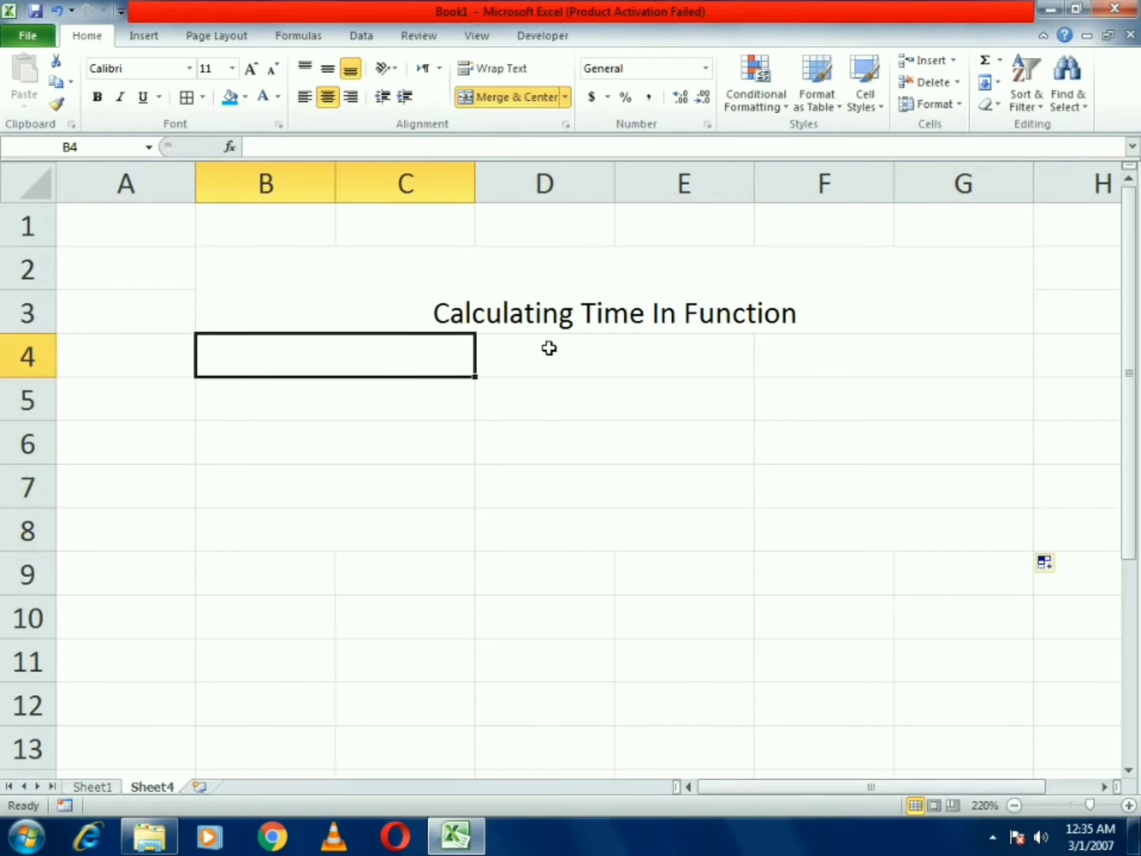
{"action": "type", "text": "Star"}
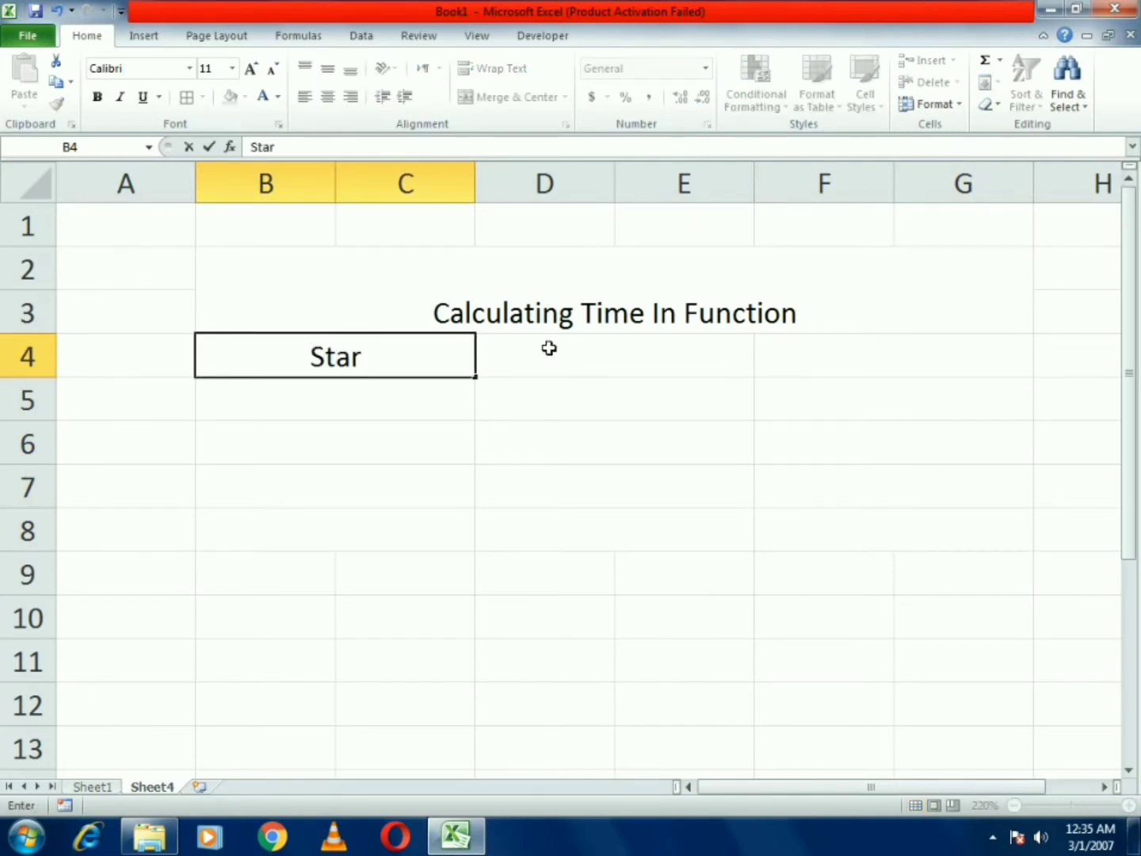
{"action": "type", "text": "t TIme"}
{"action": "key", "text": "BackSpace"}
{"action": "key", "text": "BackSpace"}
{"action": "key", "text": "BackSpace"}
{"action": "key", "text": "BackSpace"}
{"action": "key", "text": "BackSpace"}
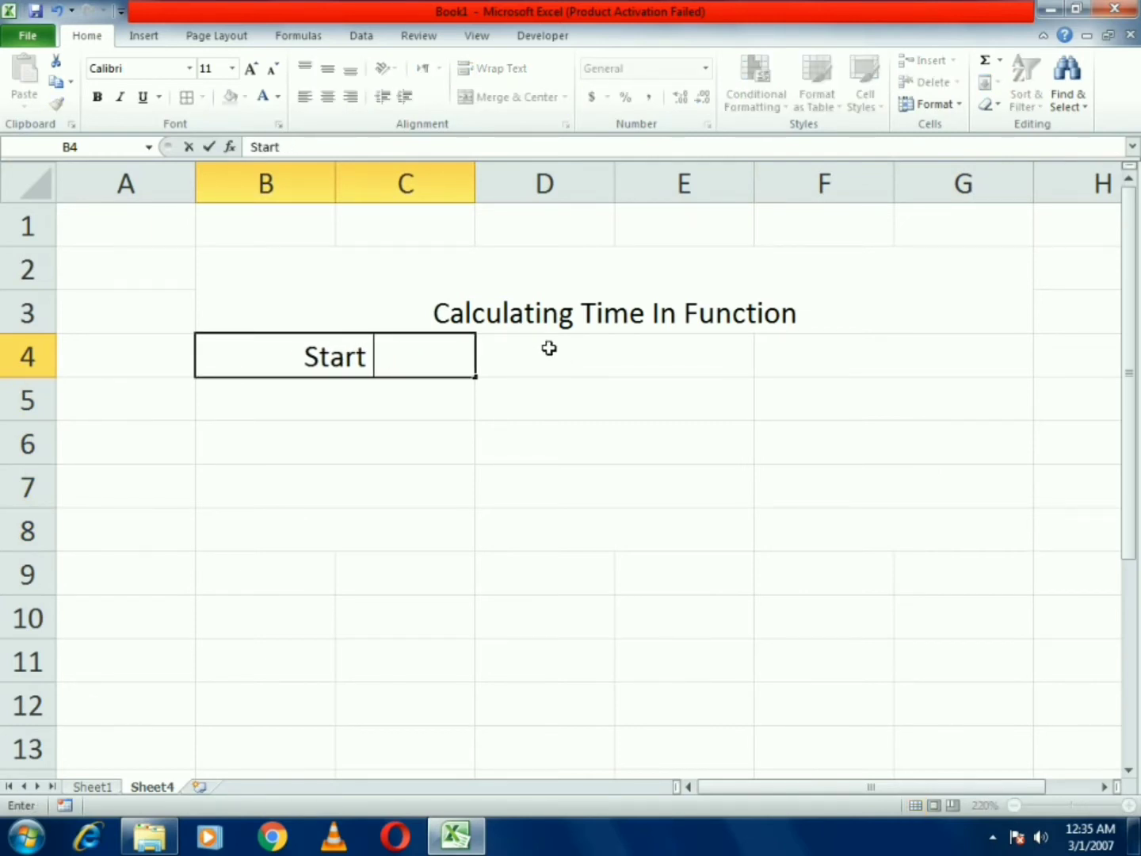
{"action": "type", "text": "Time"}
{"action": "key", "text": "Return"}
{"action": "key", "text": "Up"}
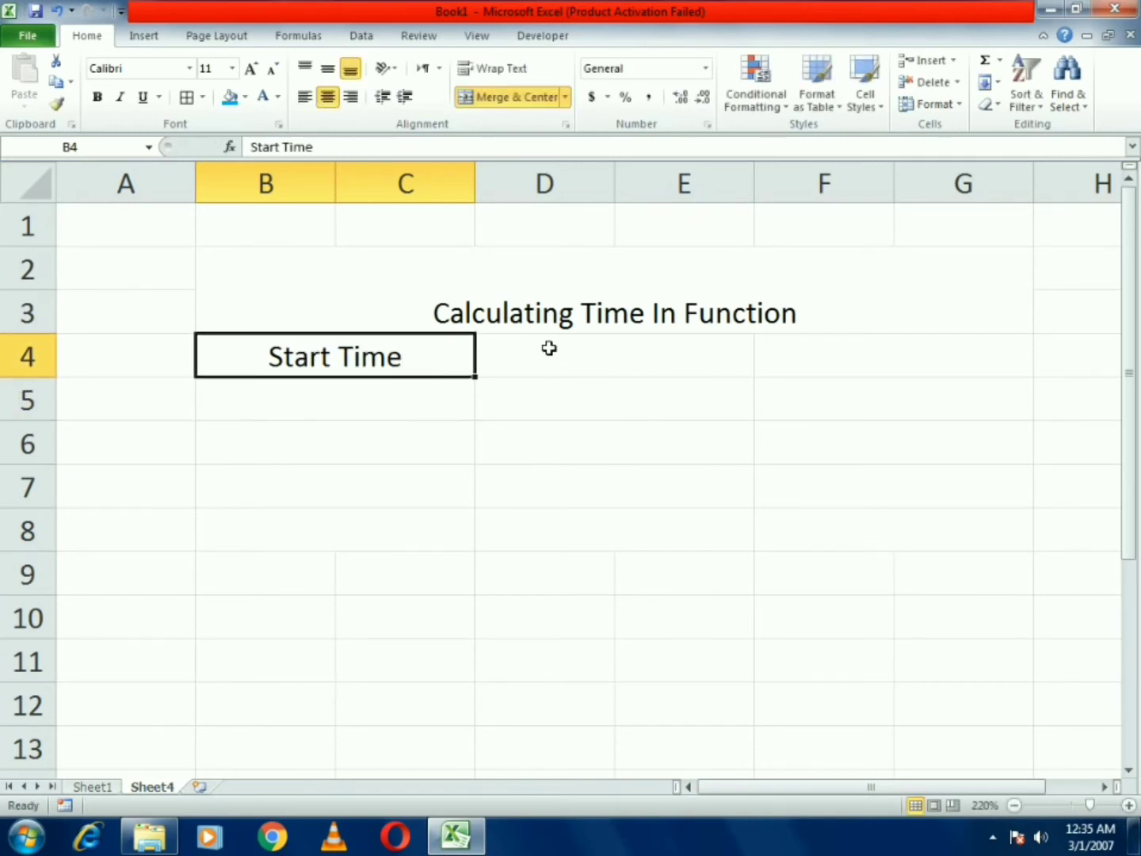
- Enter the column header "End Time" in the merged cell D4
{"action": "left_click", "coordinate": [549, 347]}
{"action": "type", "text": "ENd"}
{"action": "key", "text": "BackSpace"}
{"action": "key", "text": "BackSpace"}
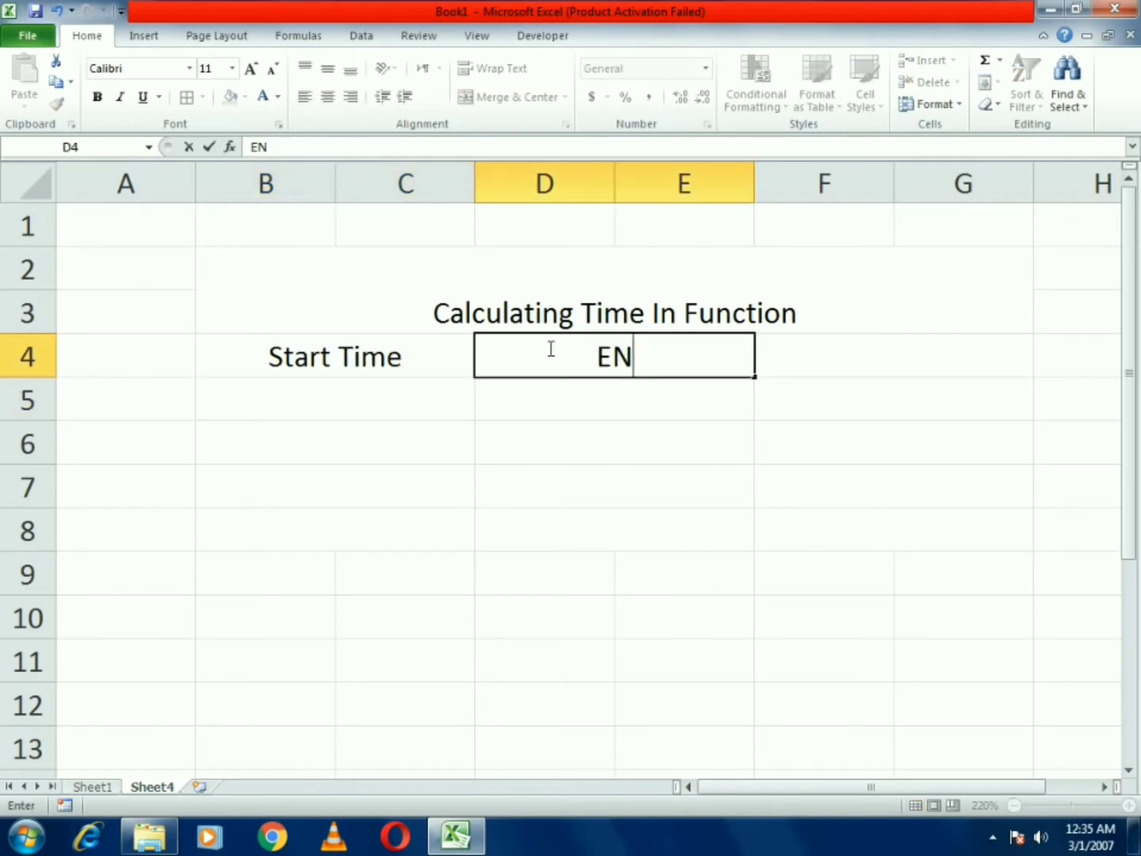
{"action": "type", "text": "nd Time"}
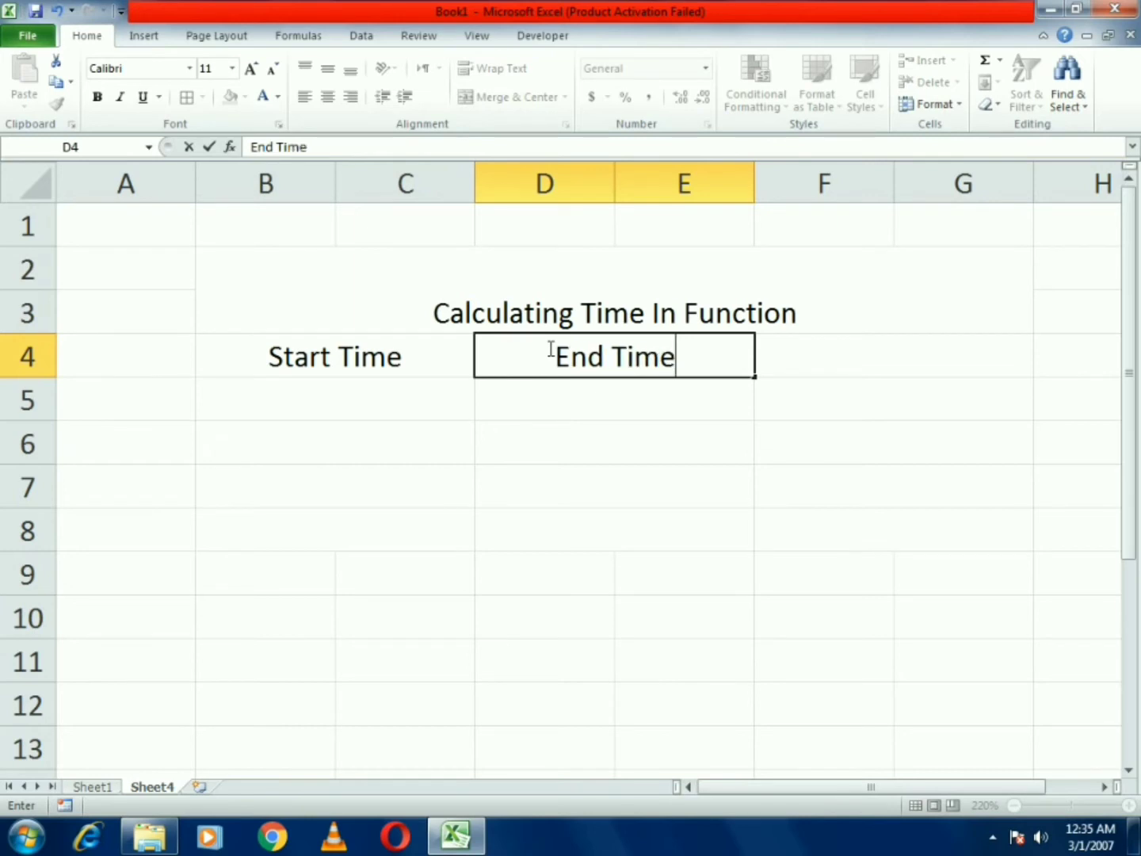
{"action": "key", "text": "Tab"}
- Enter the column header "Worked Hours" in the merged cell F4, and return to the first Start Time entry cell, B5
{"action": "type", "text": "Wor"}
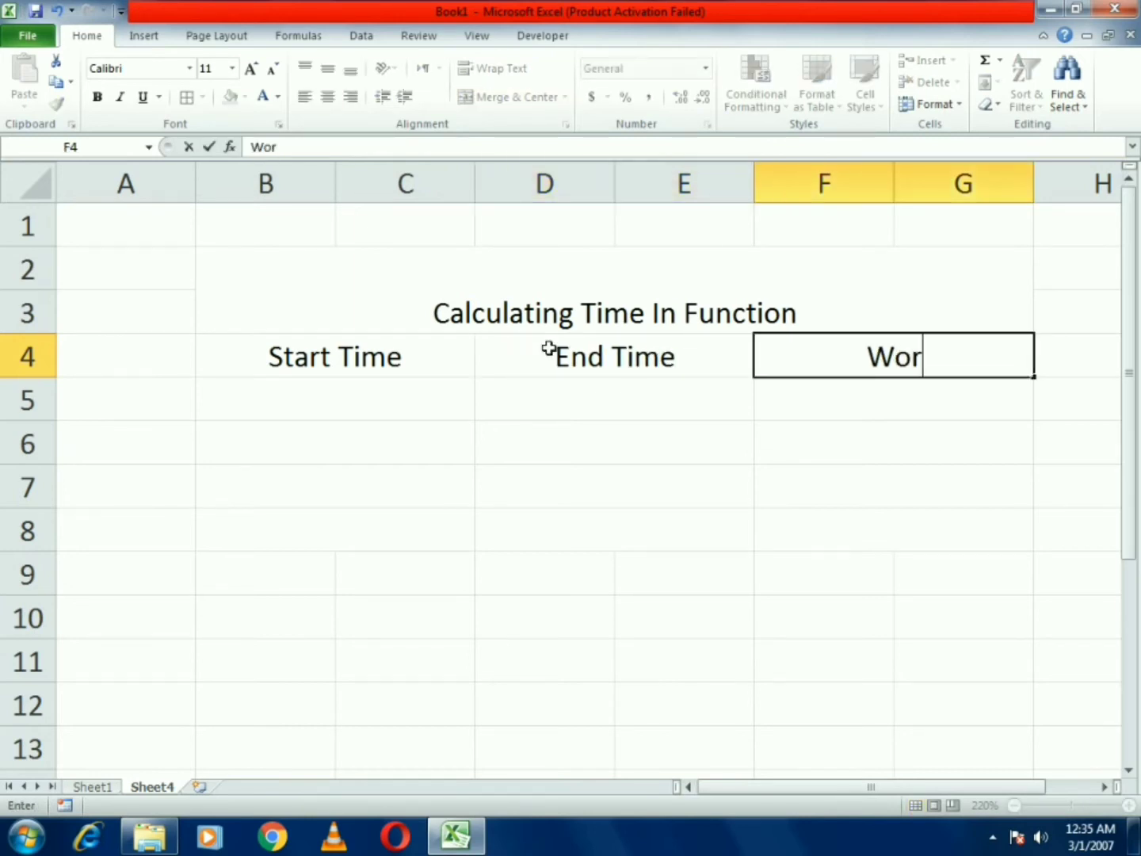
{"action": "type", "text": "ked Hours"}
{"action": "key", "text": "Return"}
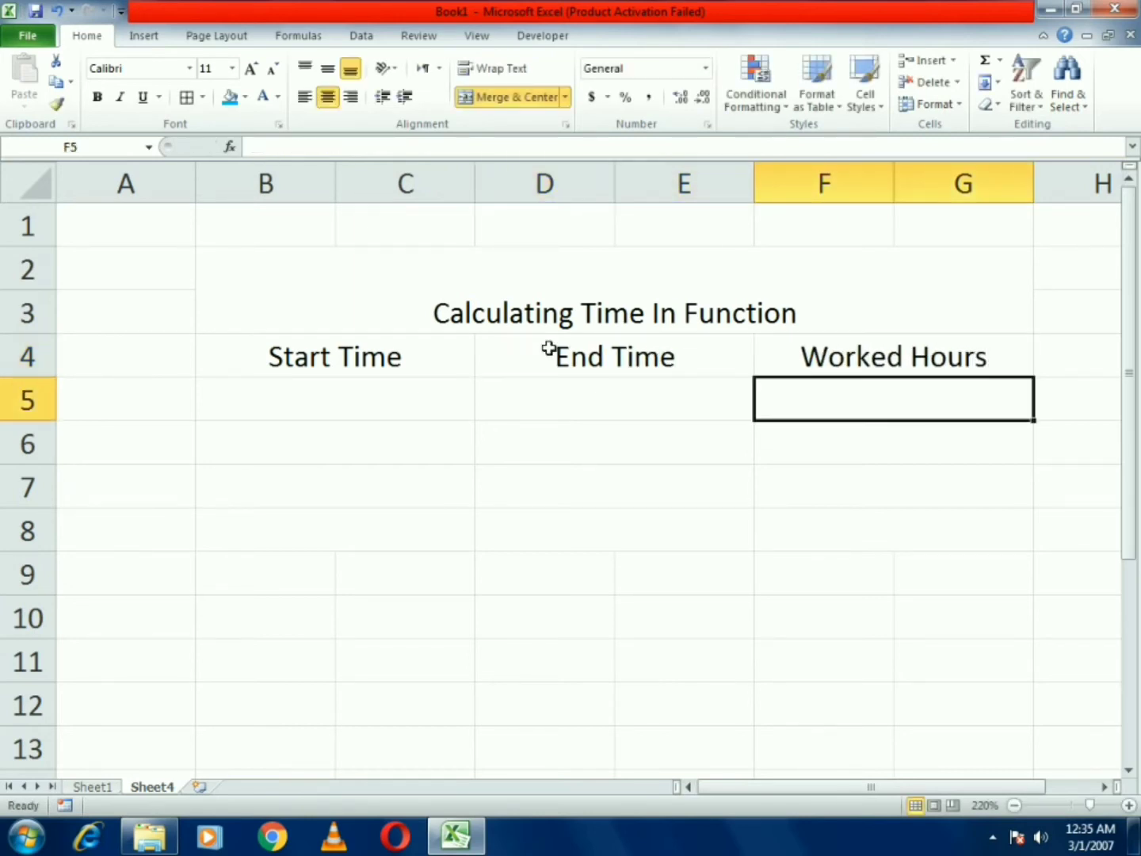
{"action": "key", "text": "Left"}
{"action": "key", "text": "Left"}
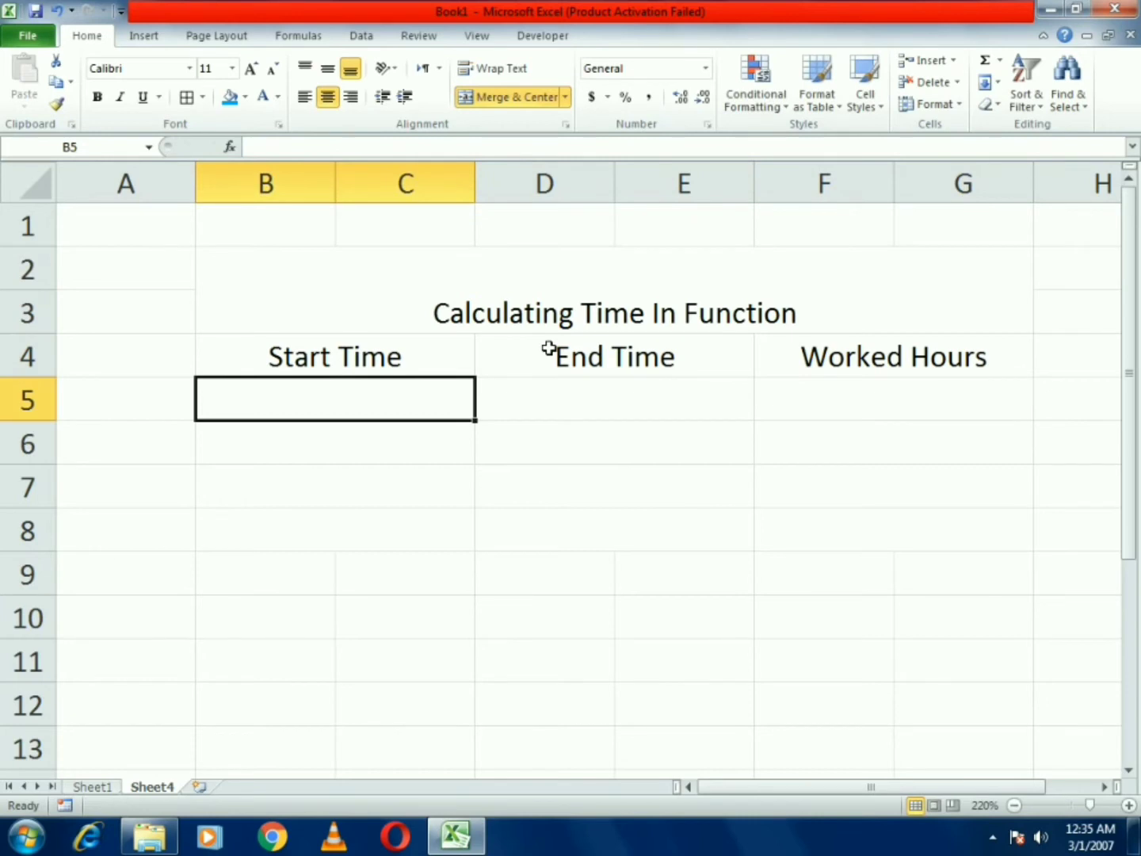
- Apply all borders plus a thick box border around the whole table, from the title in B2 through row 8
{"action": "left_click", "coordinate": [481, 299]}
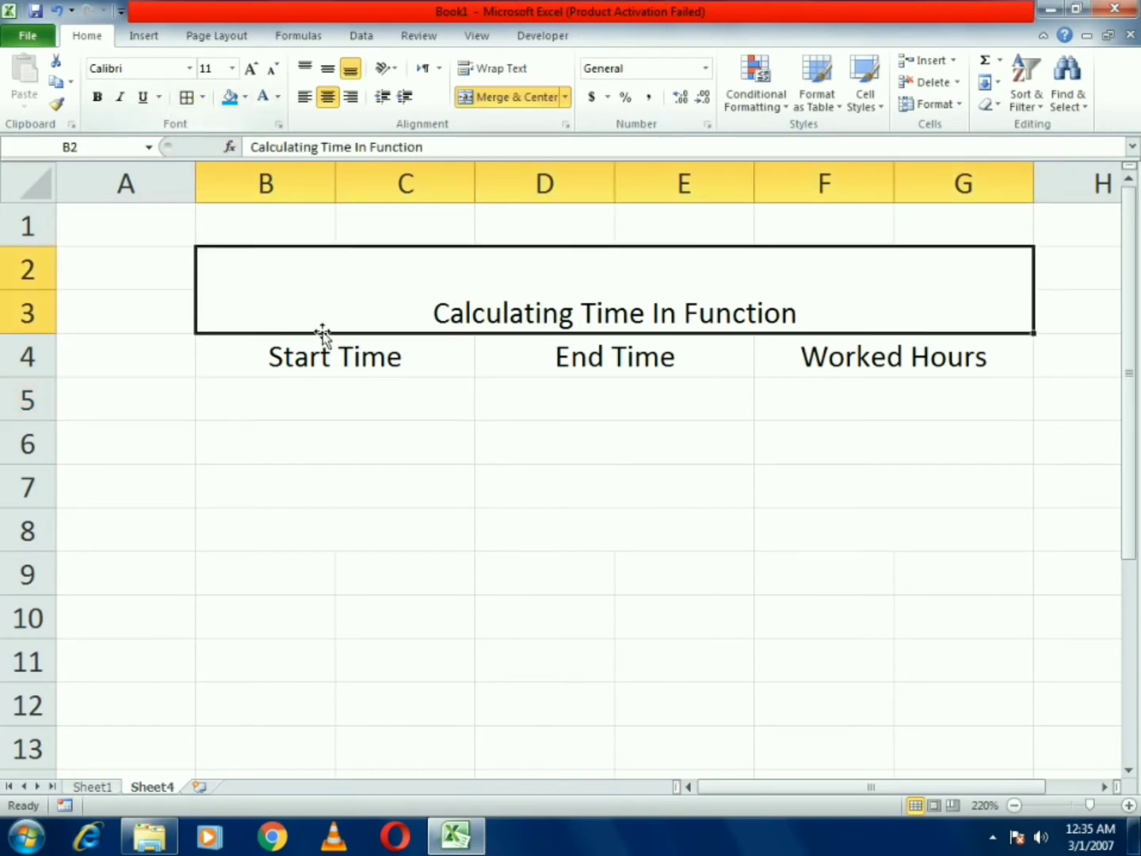
{"action": "left_click_drag", "start_coordinate": [302, 268], "coordinate": [434, 515]}
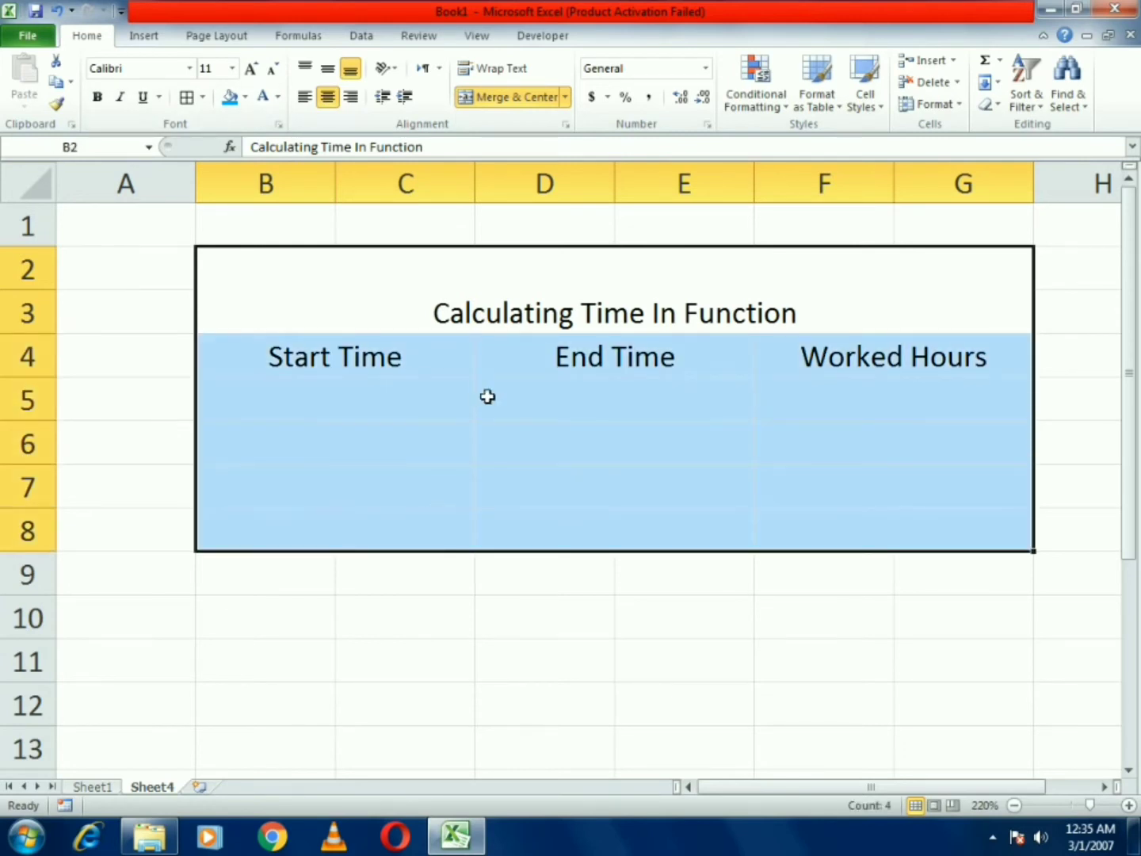
{"action": "left_click", "coordinate": [187, 98]}
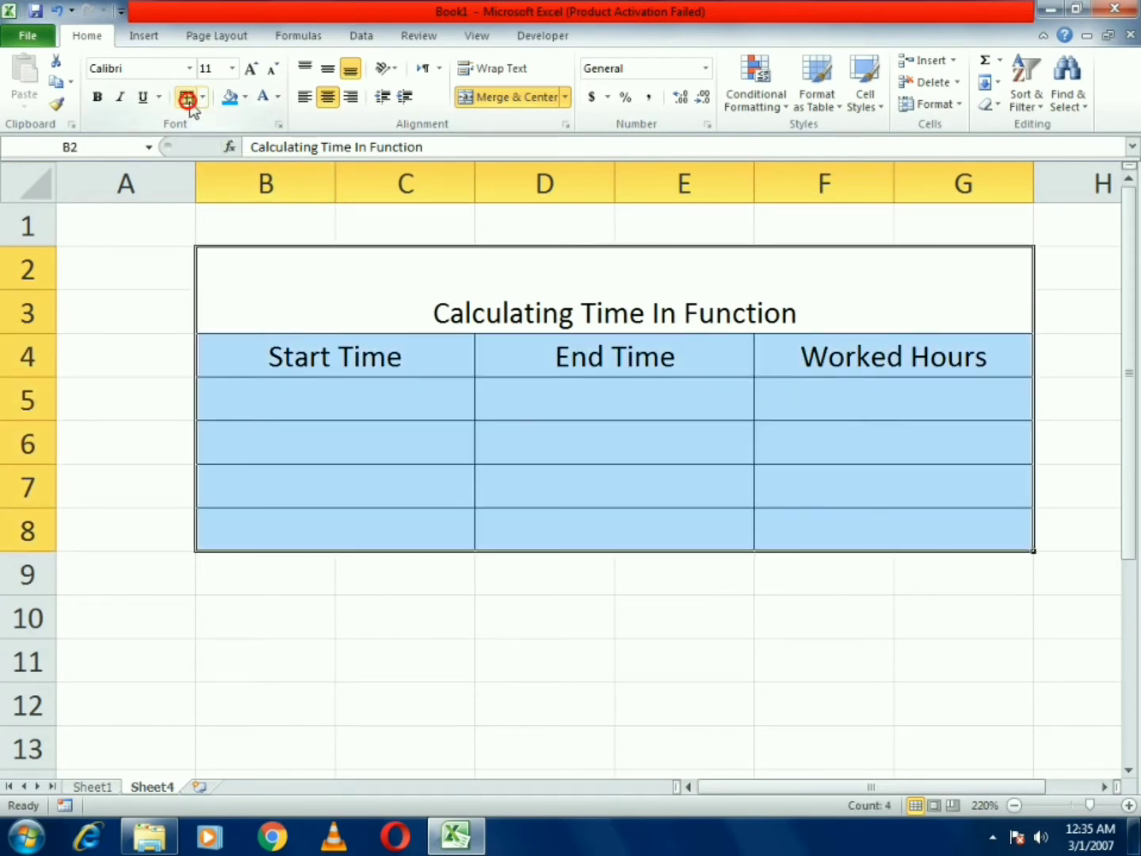
{"action": "left_click", "coordinate": [203, 99]}
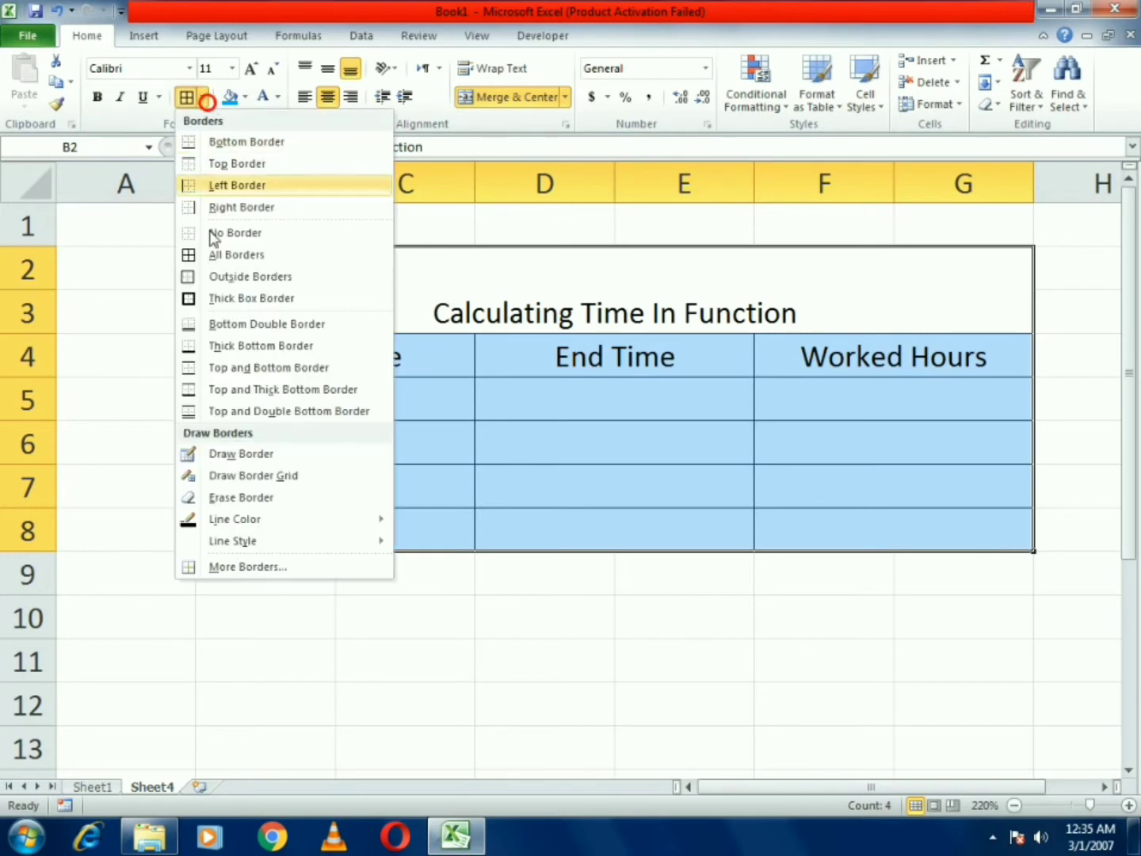
{"action": "left_click", "coordinate": [311, 283]}
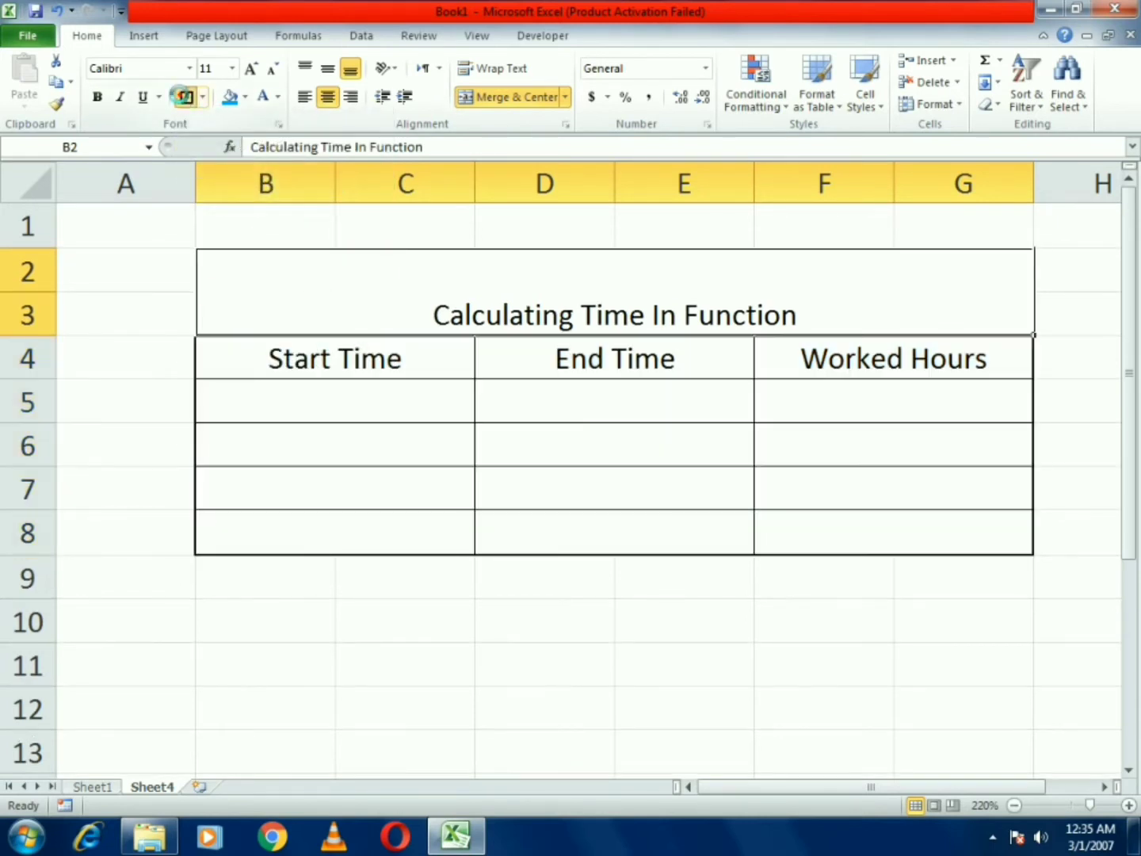
- Middle-align the table title in B2 vertically and enlarge its font size to 22
{"action": "left_click", "coordinate": [316, 264]}
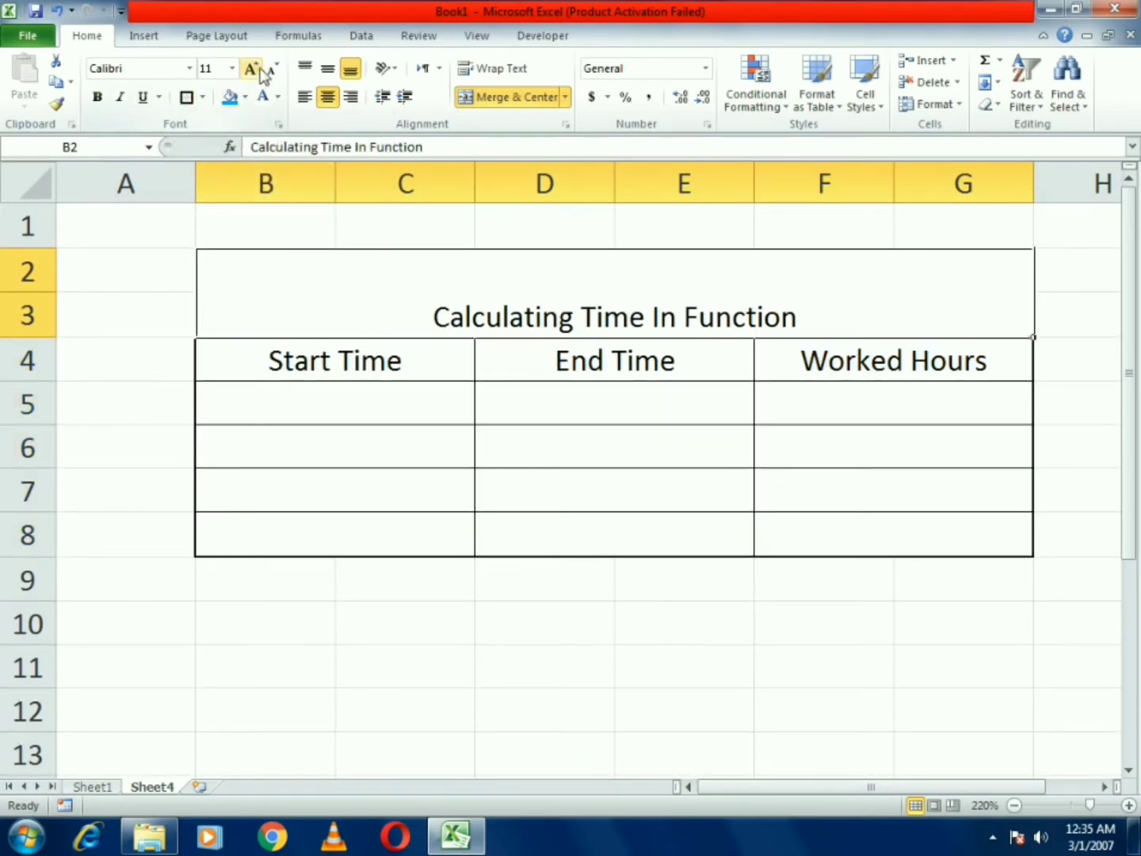
{"action": "left_click", "coordinate": [328, 68]}
{"action": "left_click", "coordinate": [247, 68]}
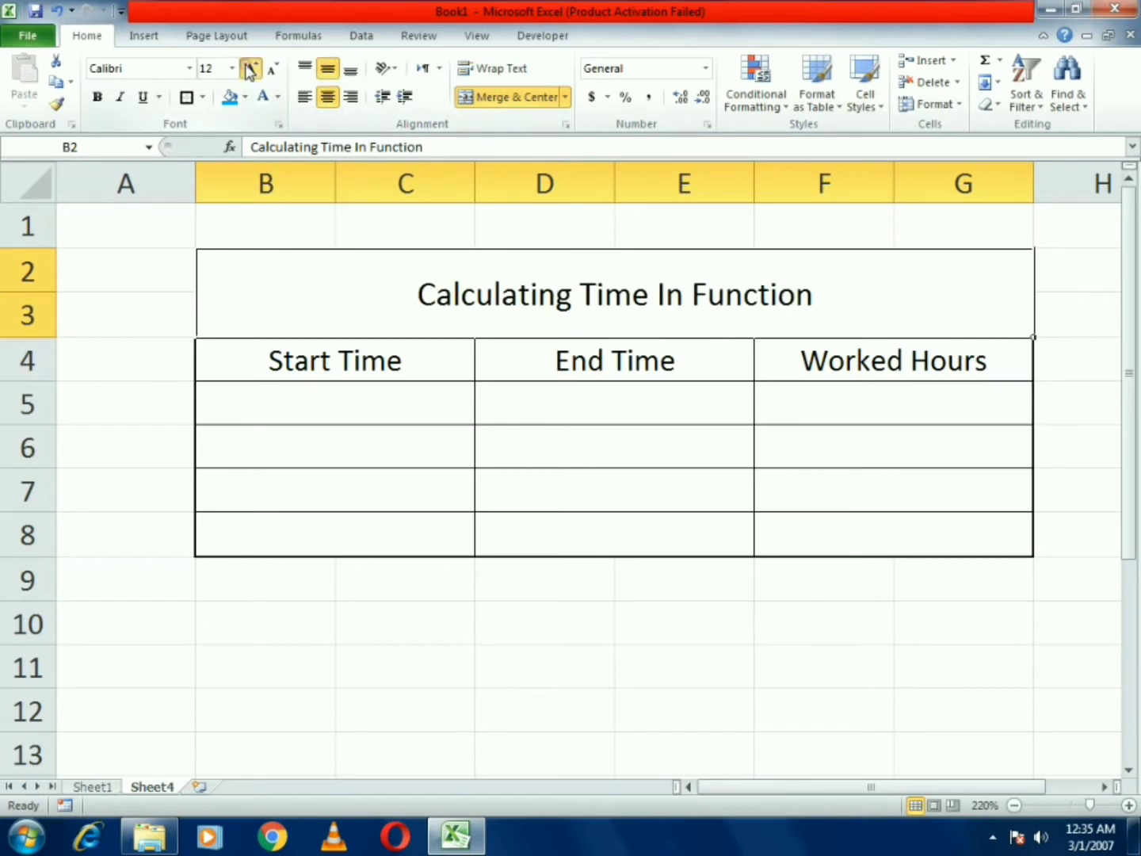
{"action": "left_click", "coordinate": [247, 68]}
{"action": "left_click", "coordinate": [247, 68]}
{"action": "left_click", "coordinate": [247, 69]}
{"action": "left_click", "coordinate": [247, 68]}
{"action": "left_click", "coordinate": [248, 68]}
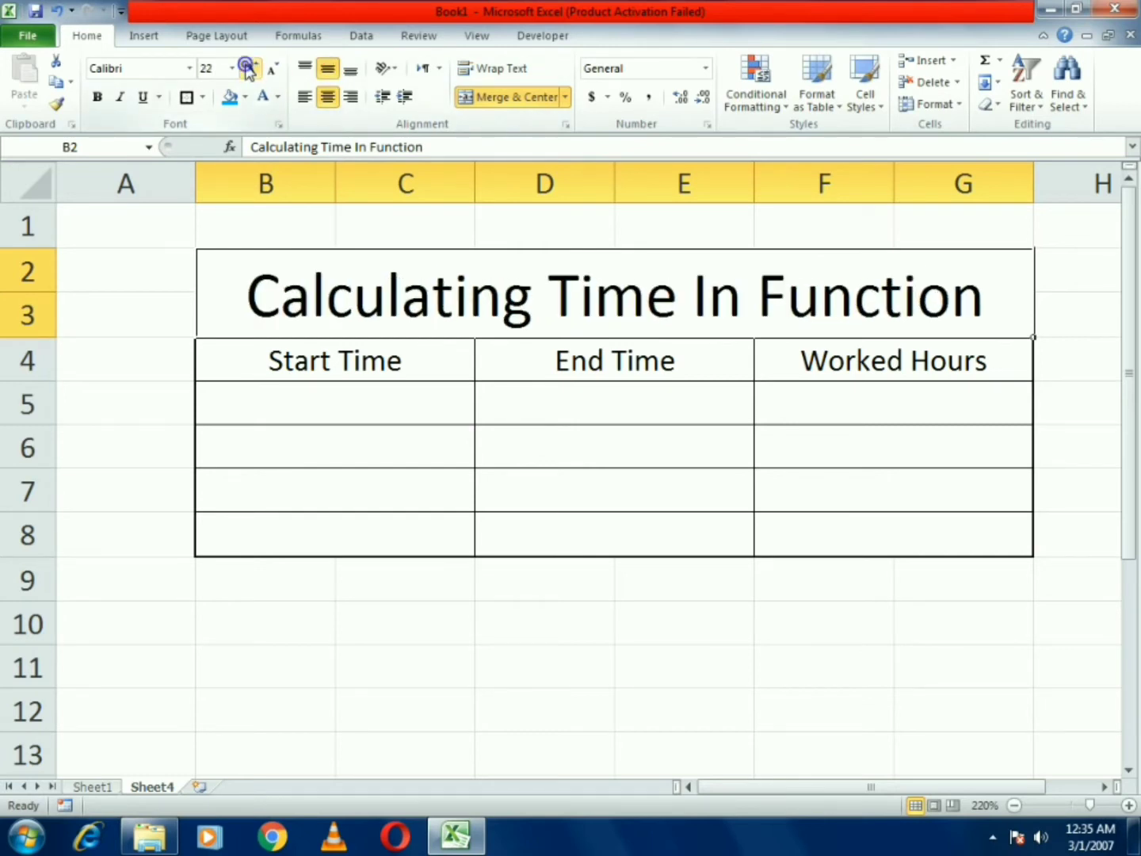
- Change the title font to Algerian and reduce its size to 18 so it fits the merged cell
{"action": "left_click", "coordinate": [170, 67]}
{"action": "type", "text": "Algerian"}
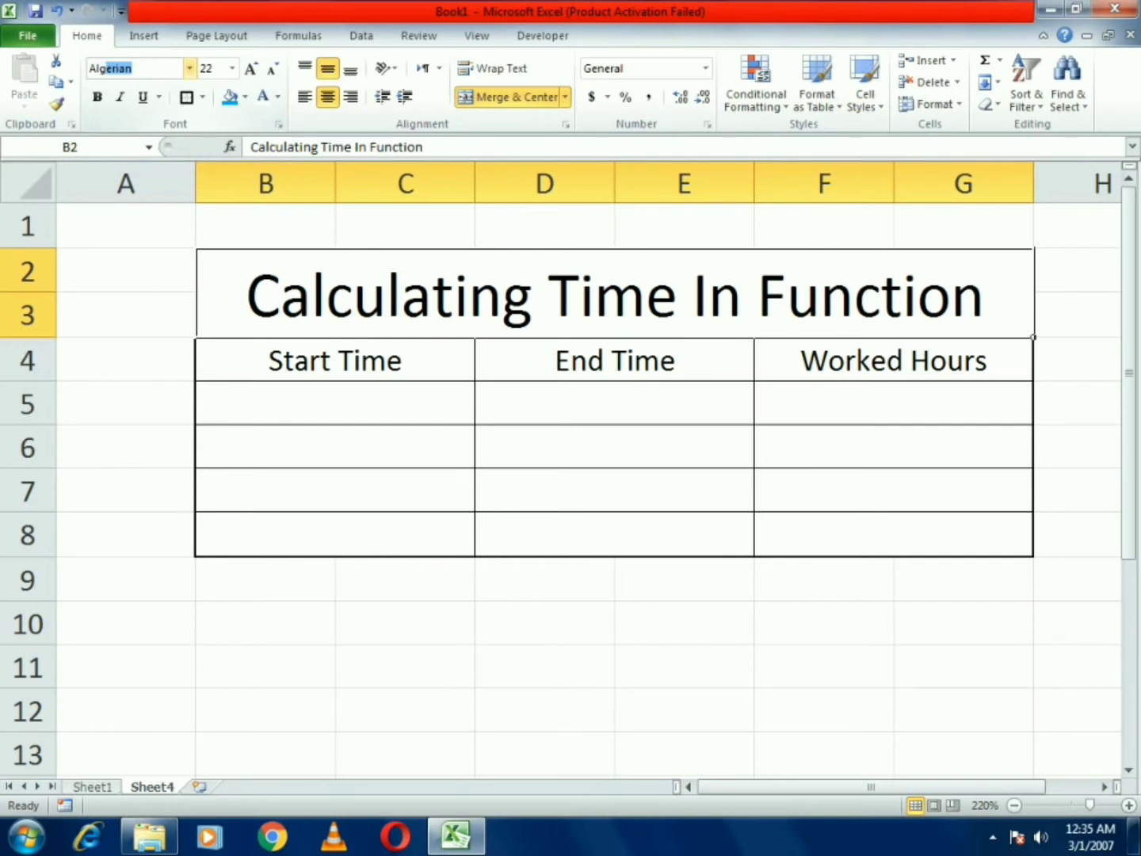
{"action": "key", "text": "Return"}
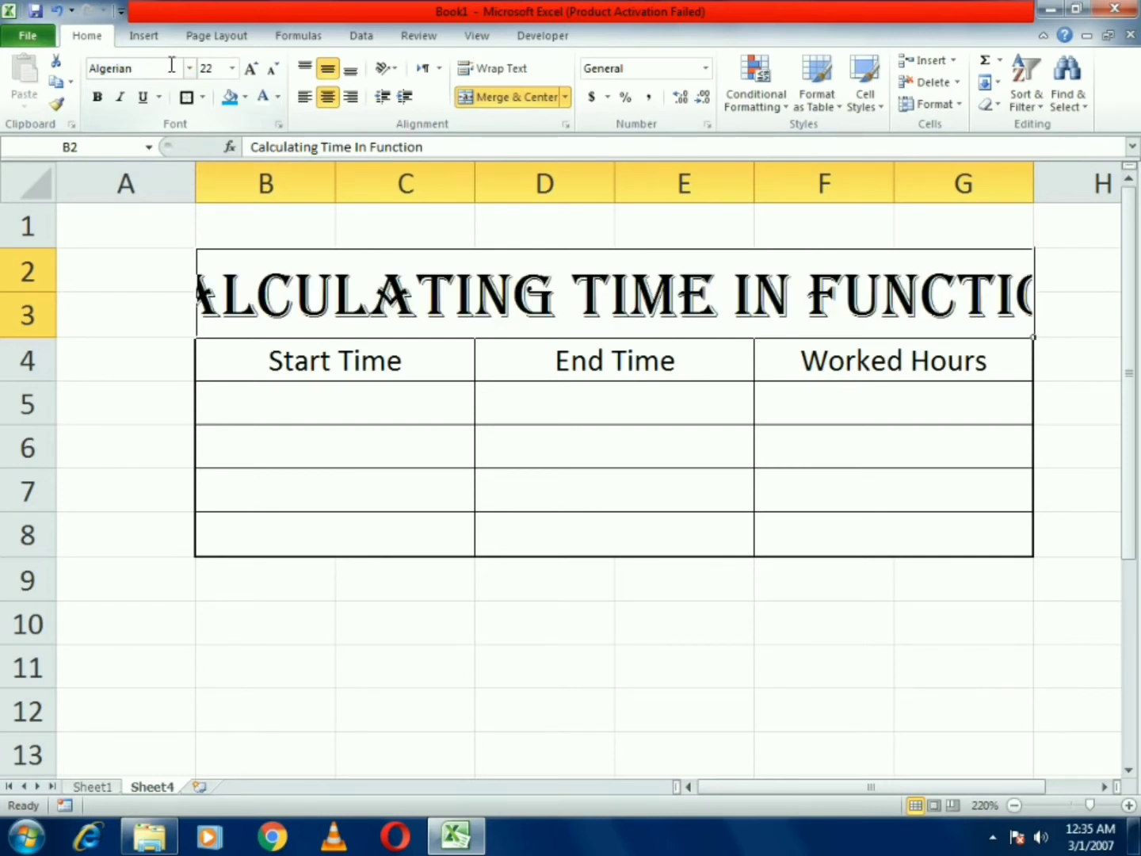
{"action": "left_click", "coordinate": [271, 69]}
{"action": "left_click", "coordinate": [271, 70]}
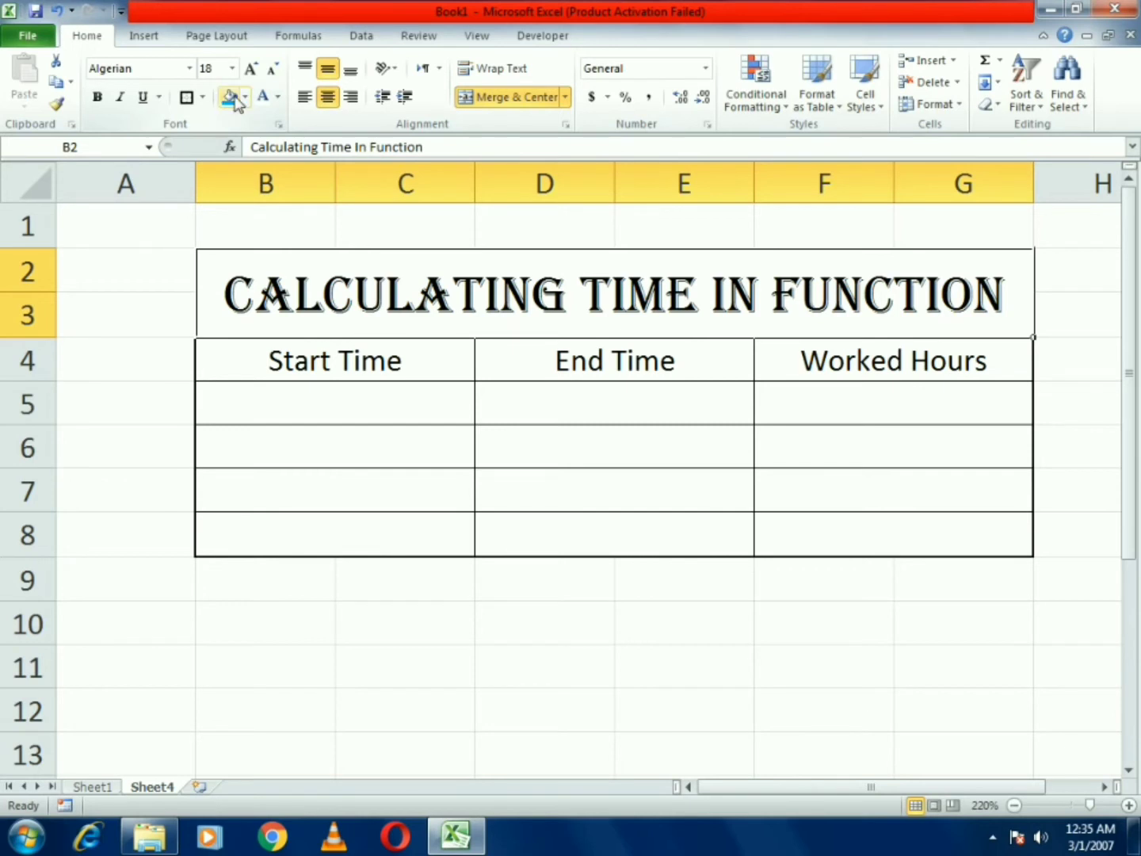
- Fill the title cell with standard green and make the title text white
{"action": "left_click", "coordinate": [246, 97]}
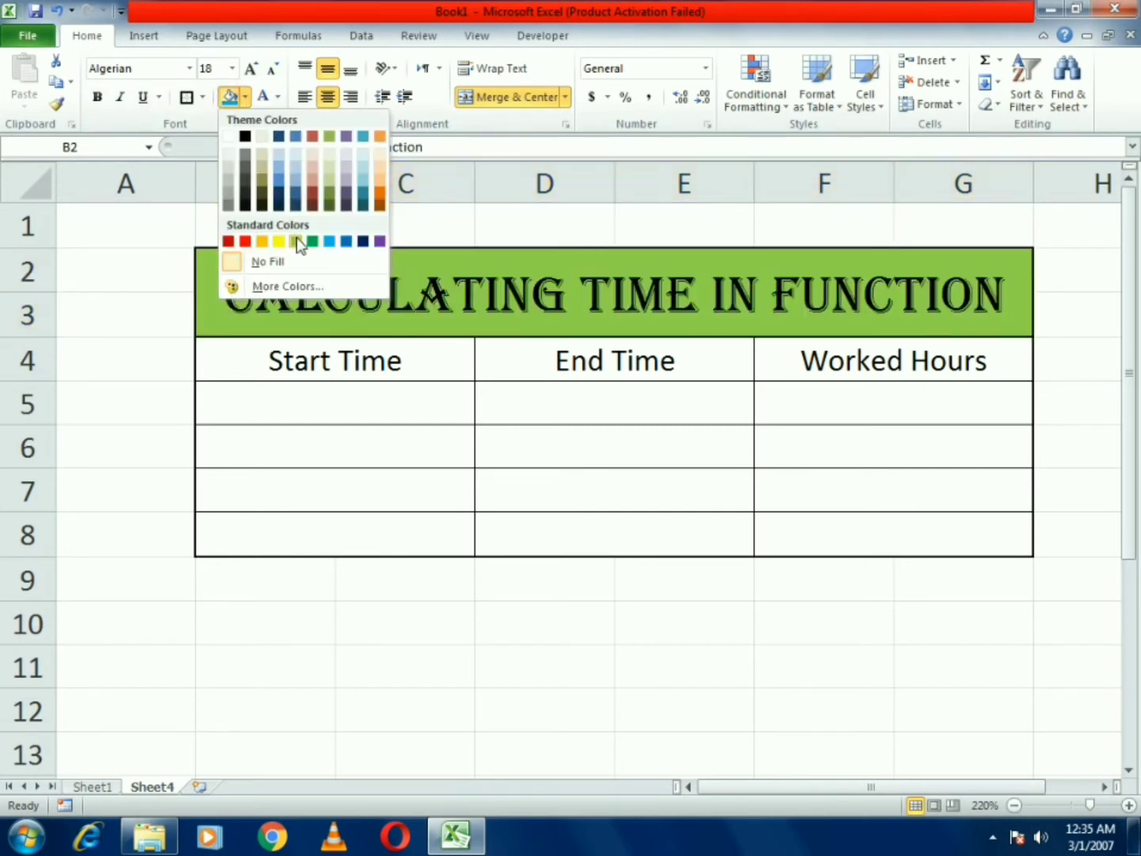
{"action": "left_click", "coordinate": [315, 242]}
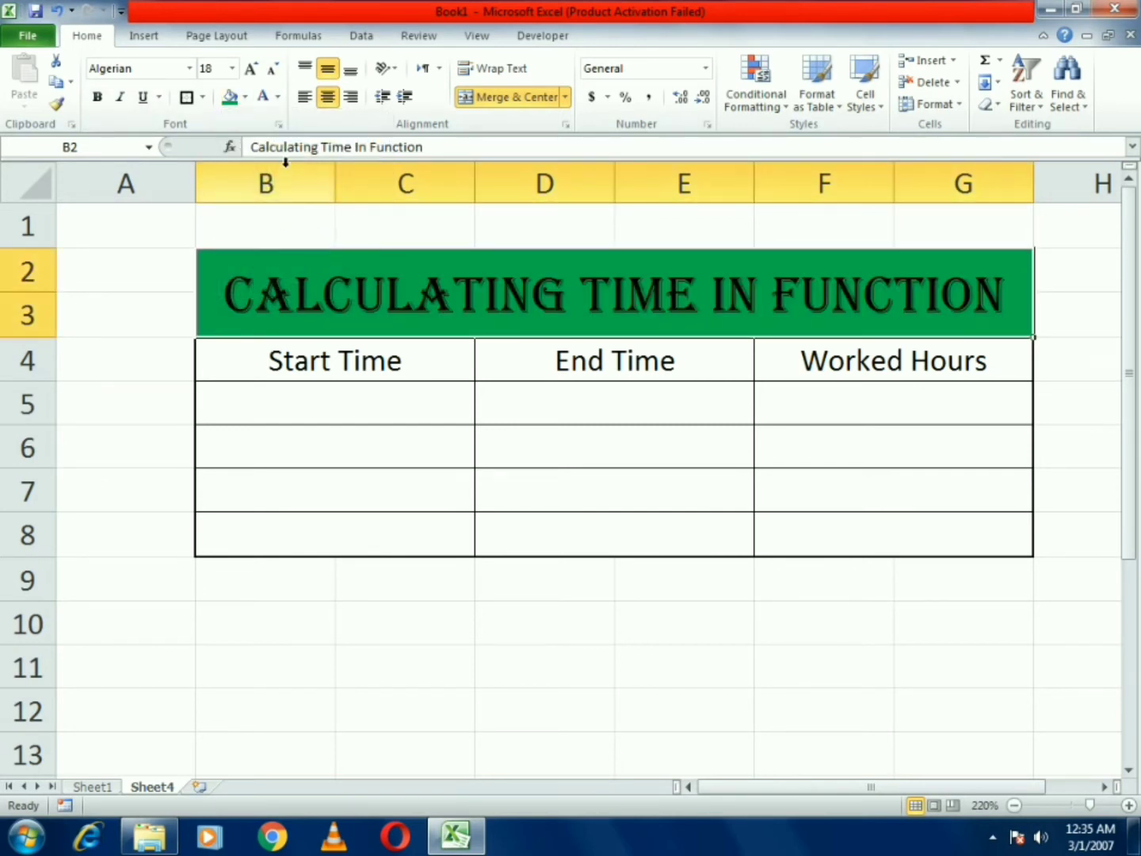
{"action": "left_click", "coordinate": [263, 96]}
- Make the Start Time, End Time and Worked Hours headers in row 4 bold with a light blue fill
{"action": "left_click", "coordinate": [365, 373]}
{"action": "left_click_drag", "start_coordinate": [364, 372], "coordinate": [805, 361]}
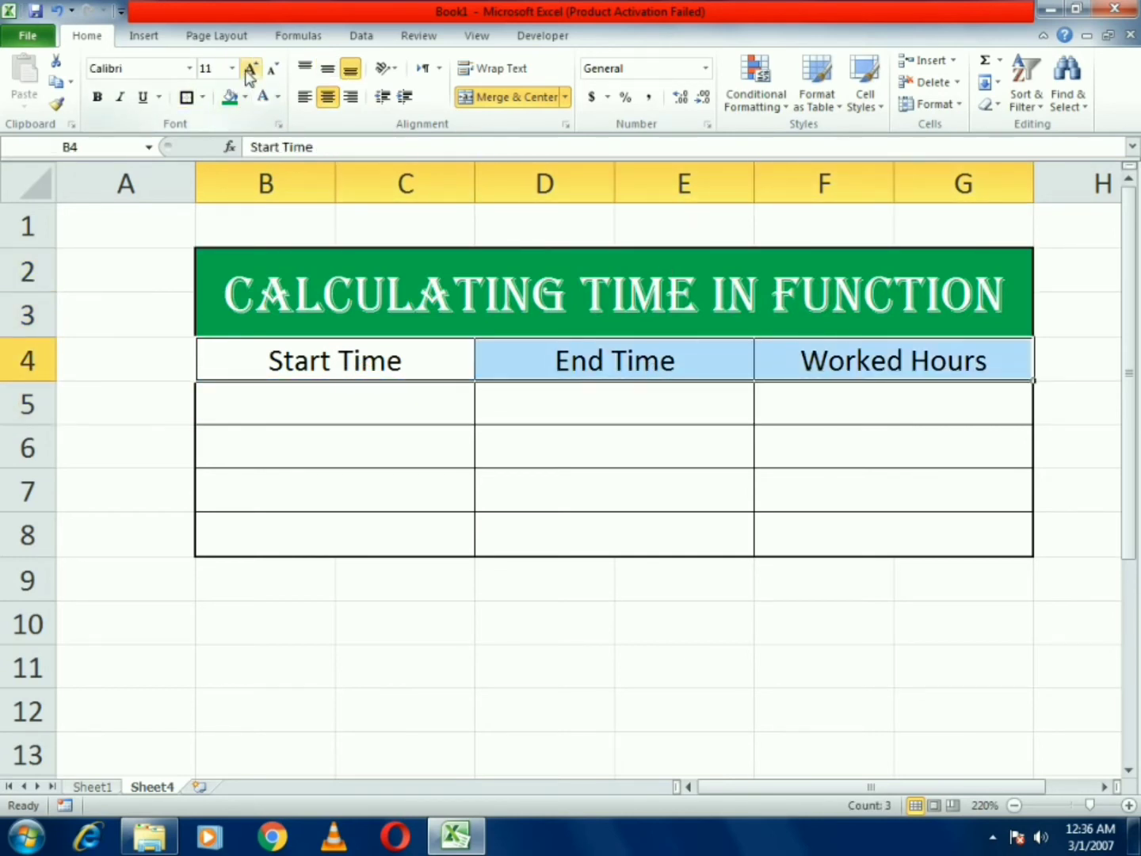
{"action": "left_click", "coordinate": [97, 97]}
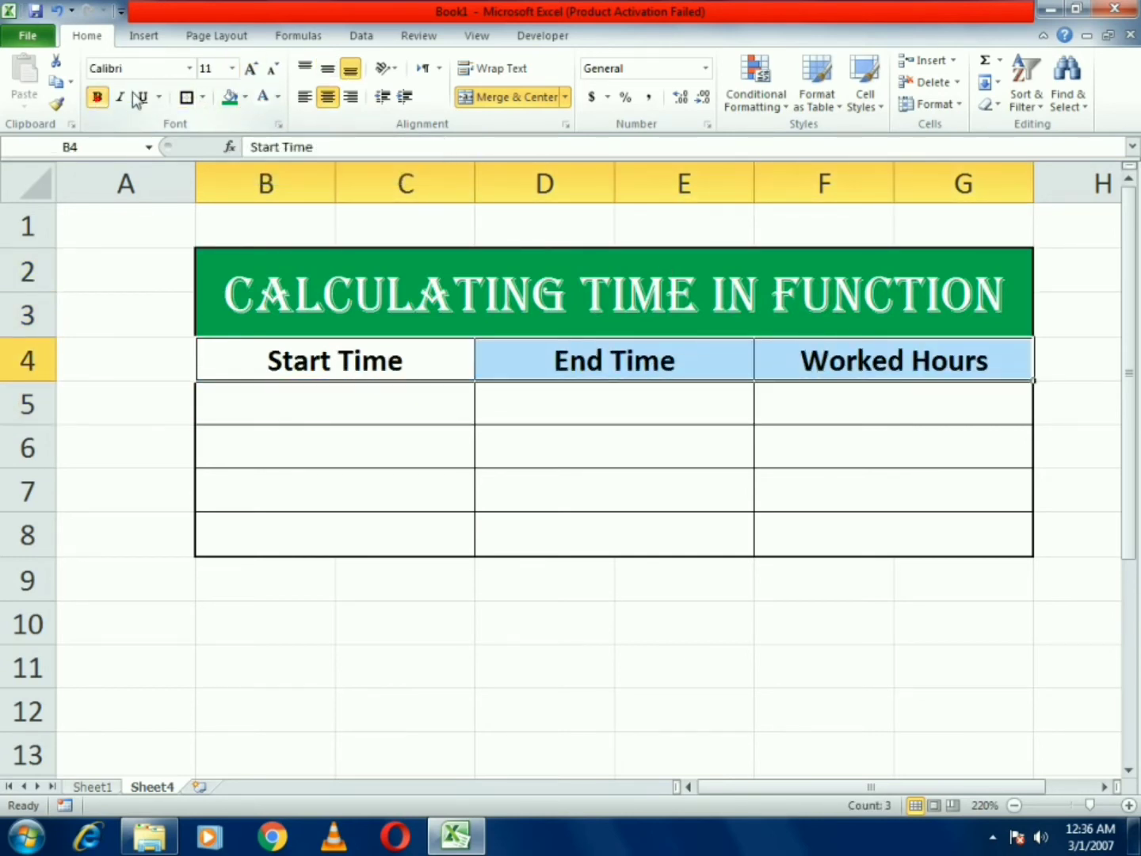
{"action": "left_click", "coordinate": [243, 98]}
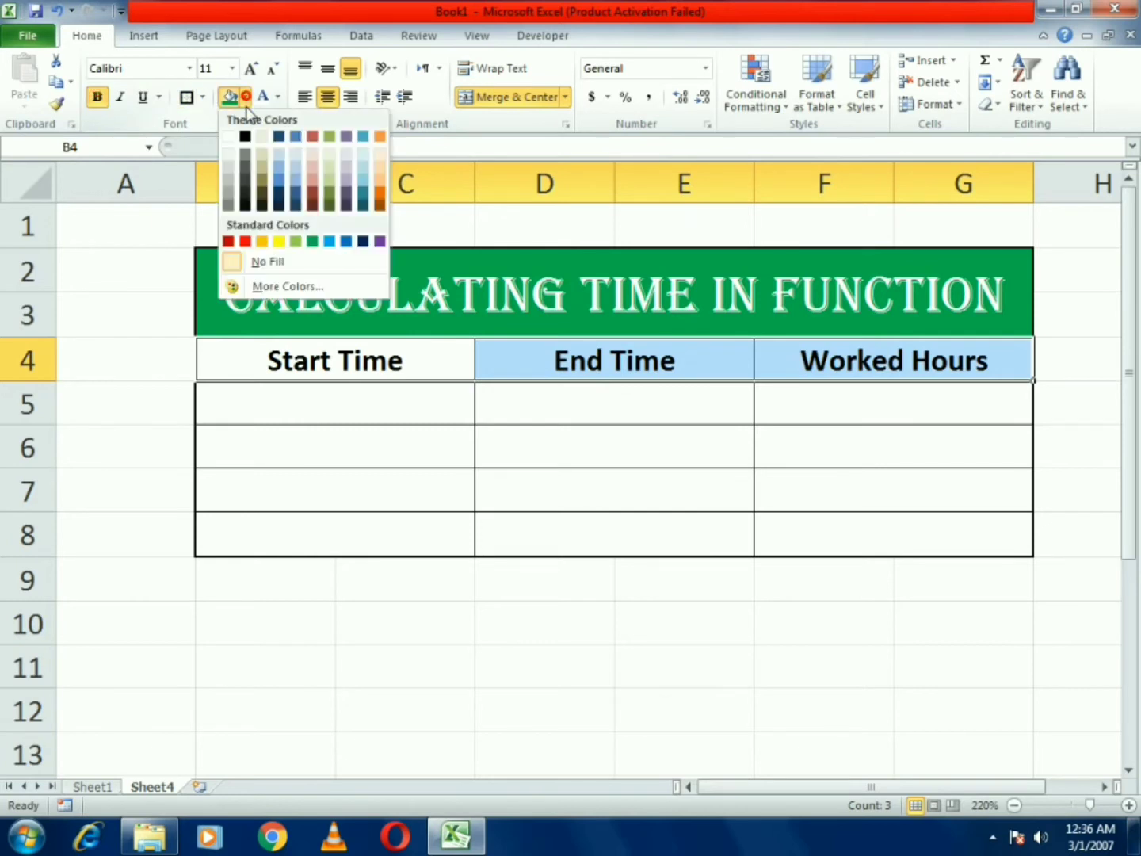
{"action": "left_click", "coordinate": [330, 242]}
- Enter the start times 1:50 AM in B5 and 11:15 PM in B6
{"action": "left_click", "coordinate": [379, 396]}
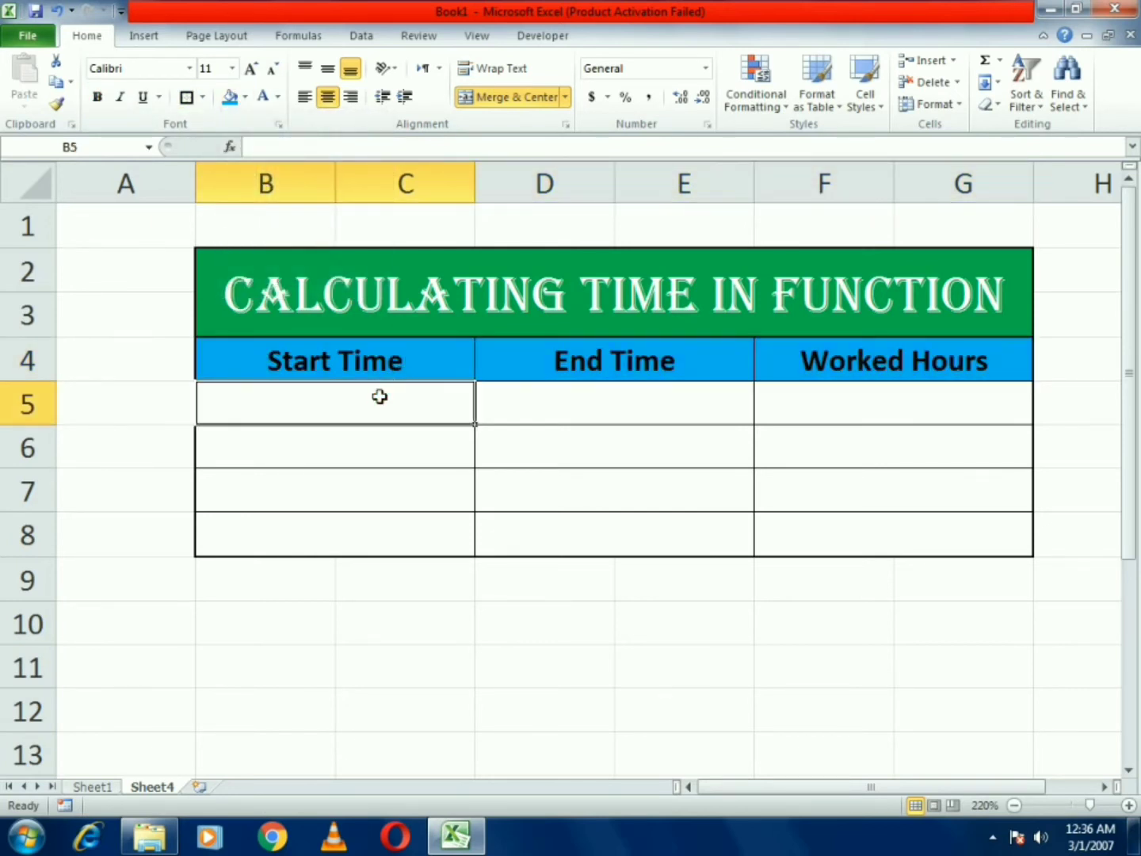
{"action": "type", "text": "1:50"}
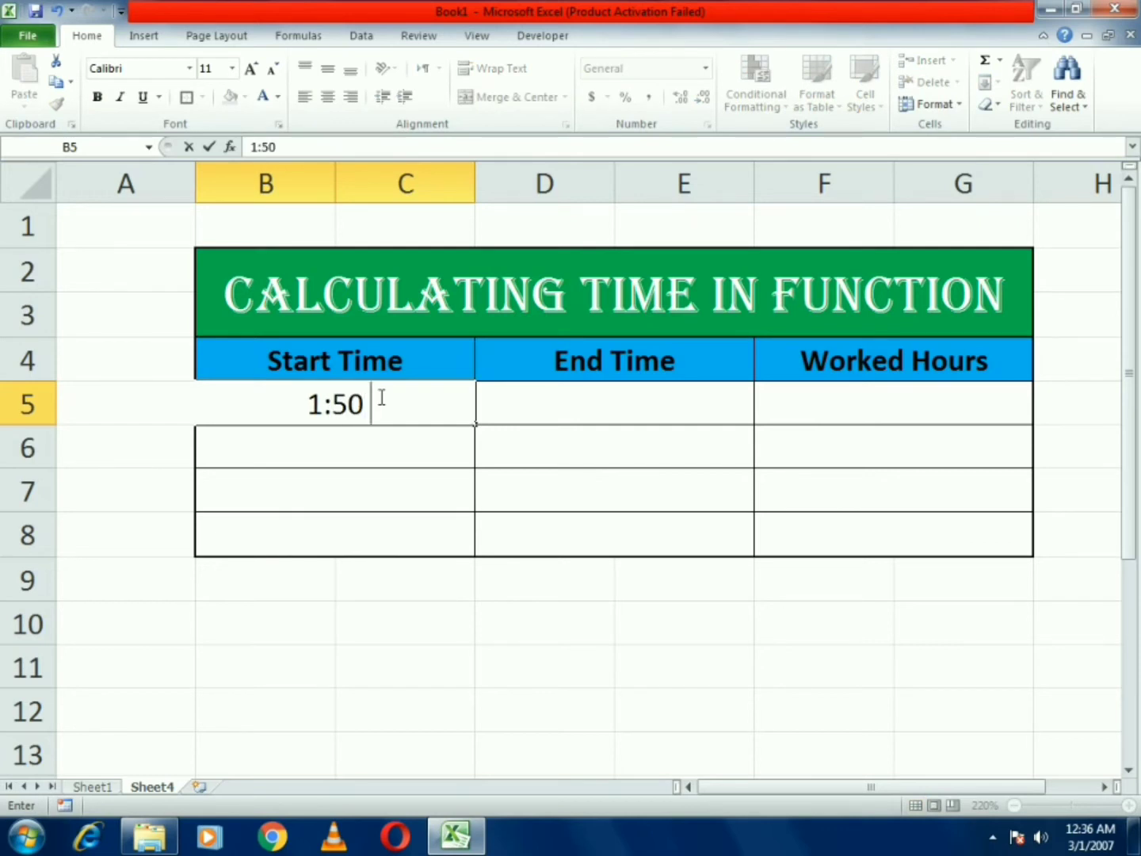
{"action": "type", "text": " AM"}
{"action": "key", "text": "Return"}
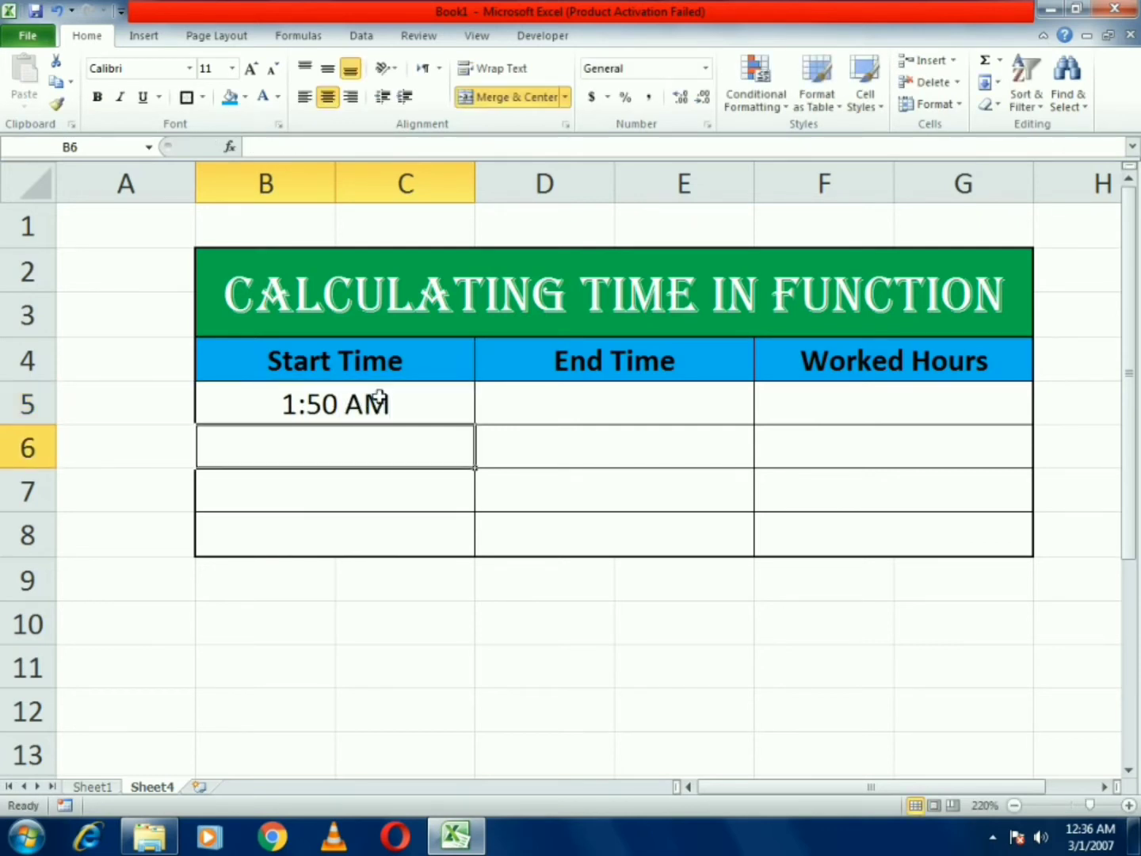
{"action": "type", "text": "11:15"}
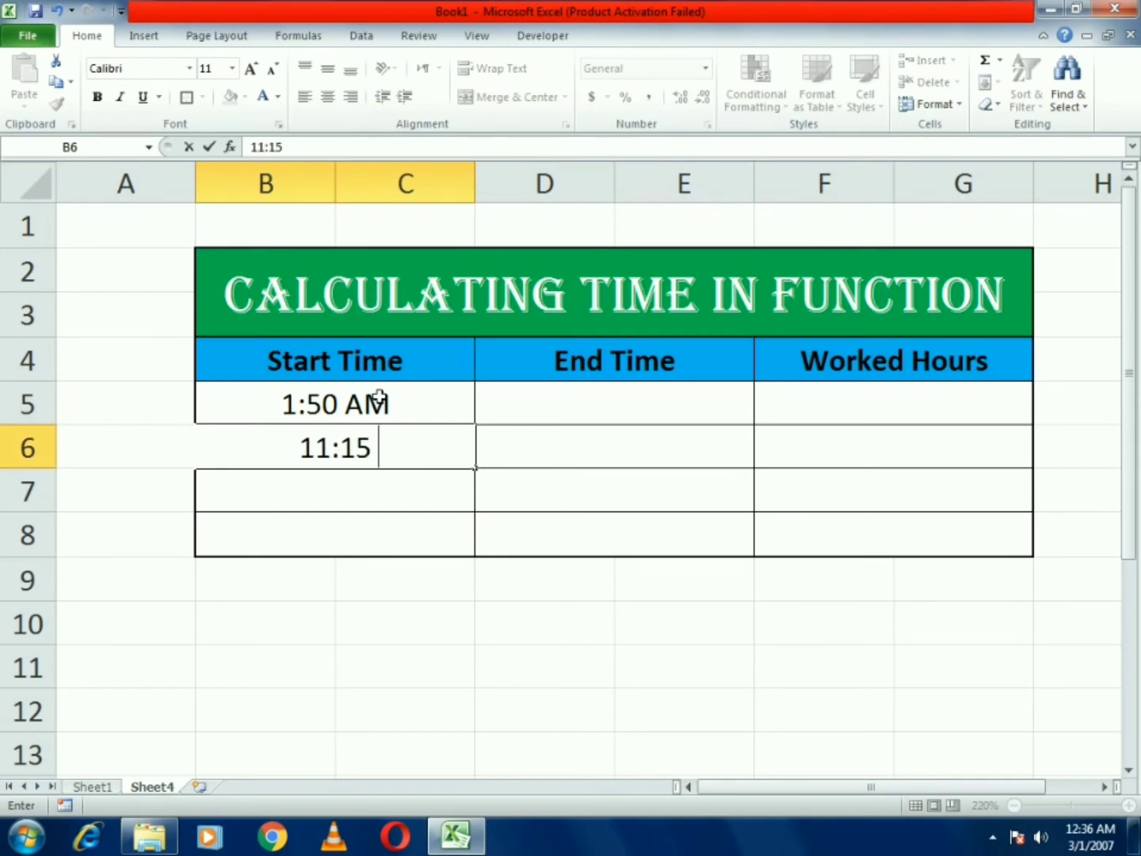
{"action": "type", "text": " PM"}
{"action": "key", "text": "Return"}
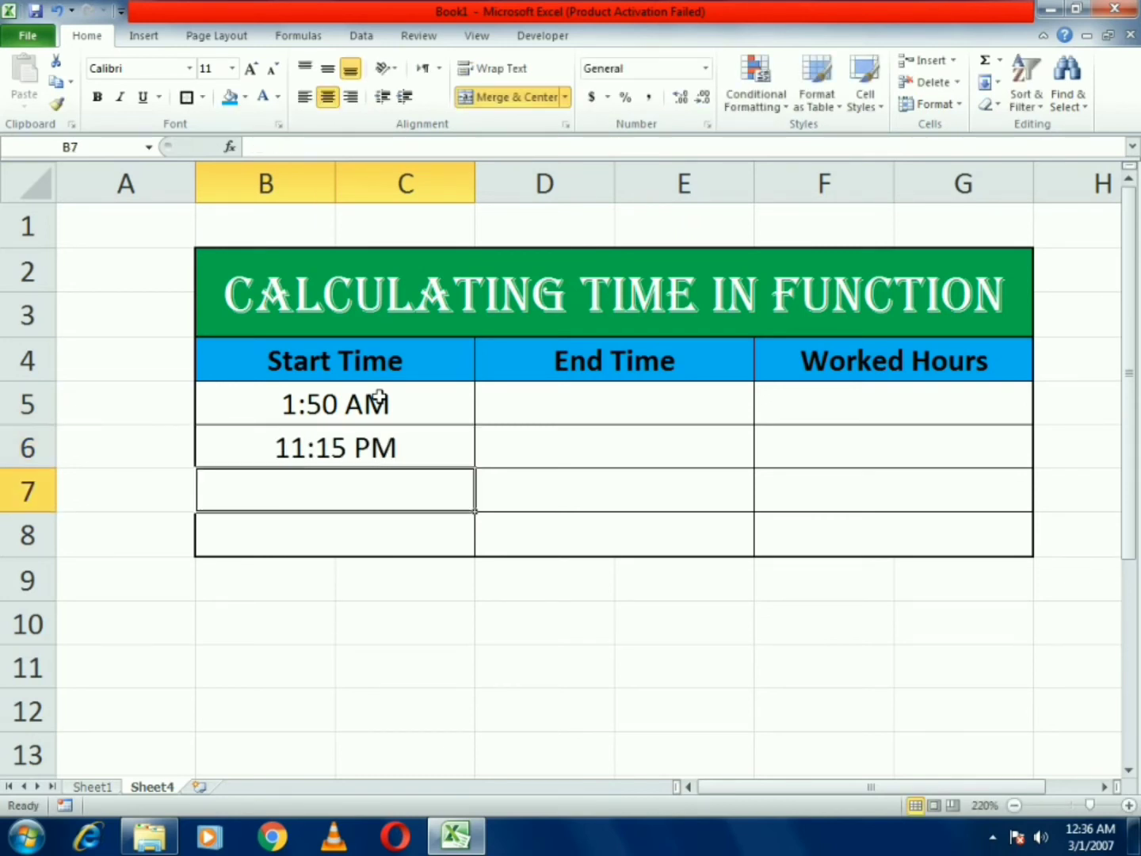
- Enter the start times 5:30 AM in B7 and 10:15 PM in B8
{"action": "type", "text": "5:30"}
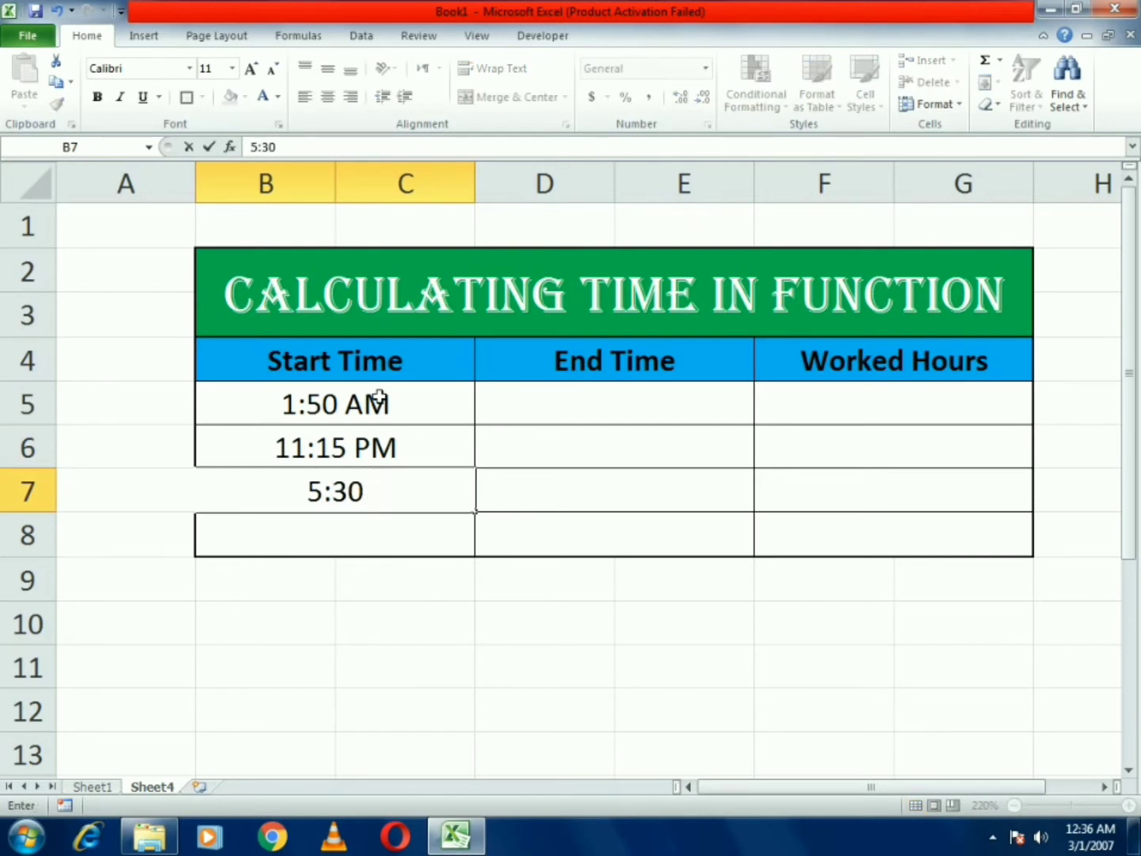
{"action": "type", "text": " AM"}
{"action": "key", "text": "Return"}
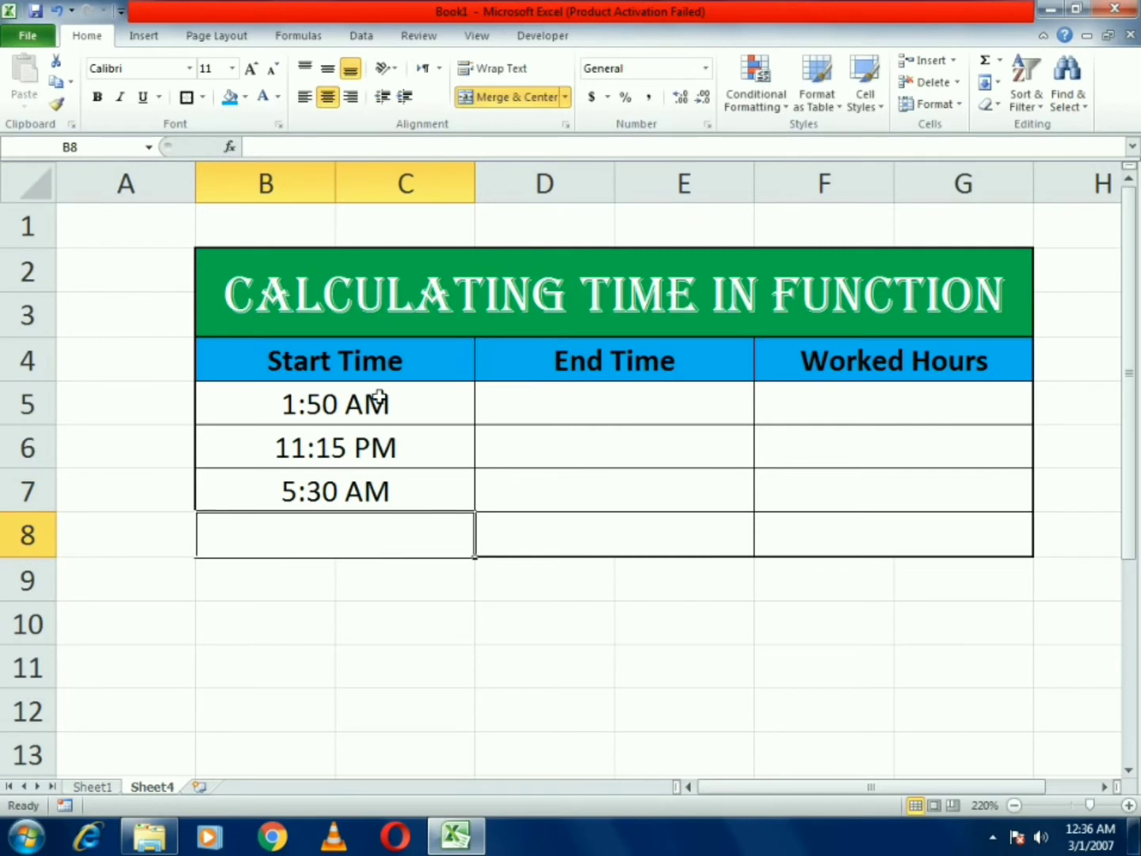
{"action": "type", "text": "10"}
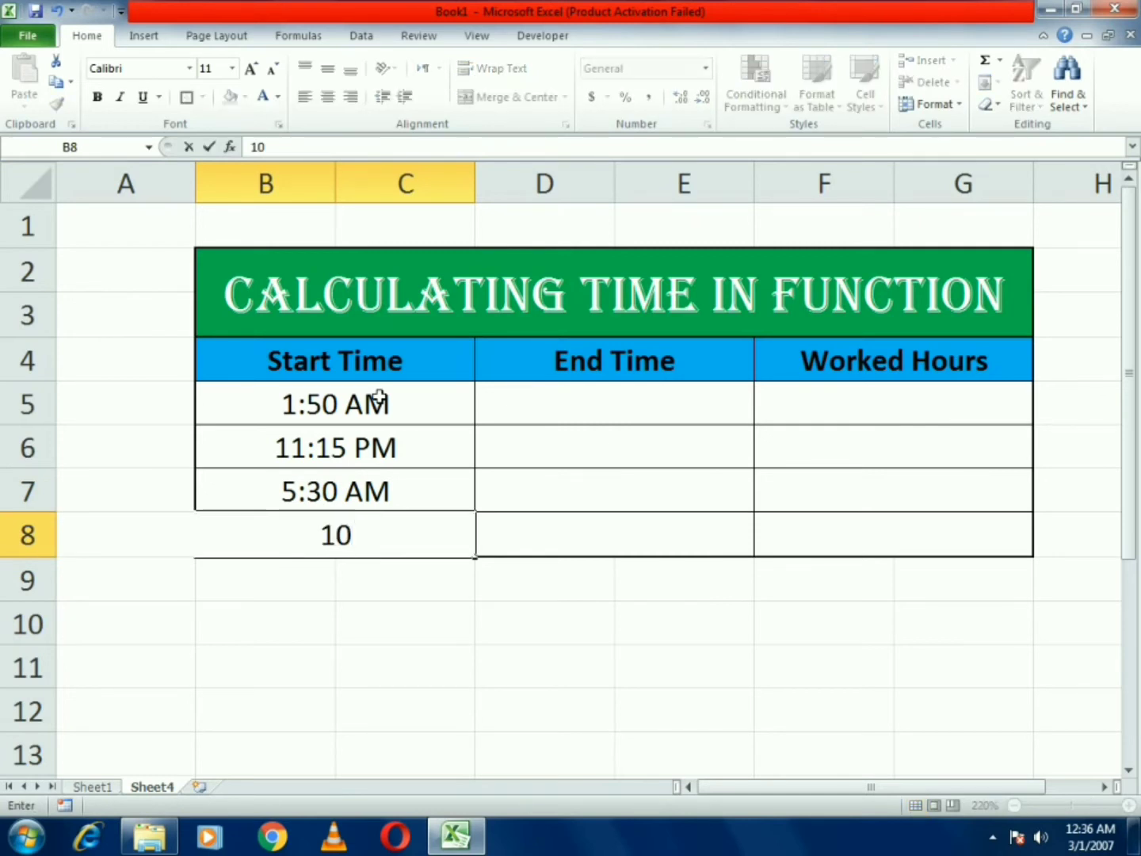
{"action": "type", "text": ":15 PM"}
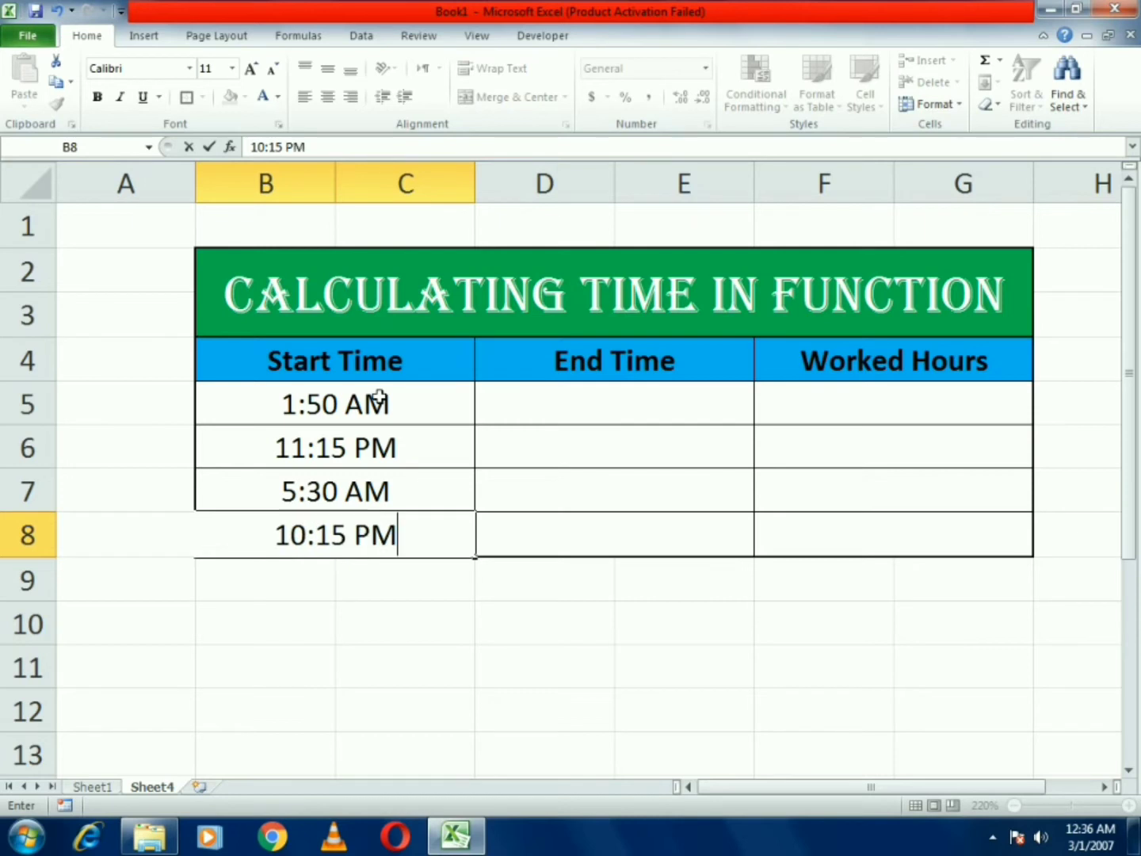
{"action": "key", "text": "Return"}
- Enter the end times 4:30 AM in D5 and 1:30 PM in D6
{"action": "key", "text": "Up"}
{"action": "key", "text": "Up"}
{"action": "key", "text": "Up"}
{"action": "key", "text": "Up"}
{"action": "key", "text": "Right"}
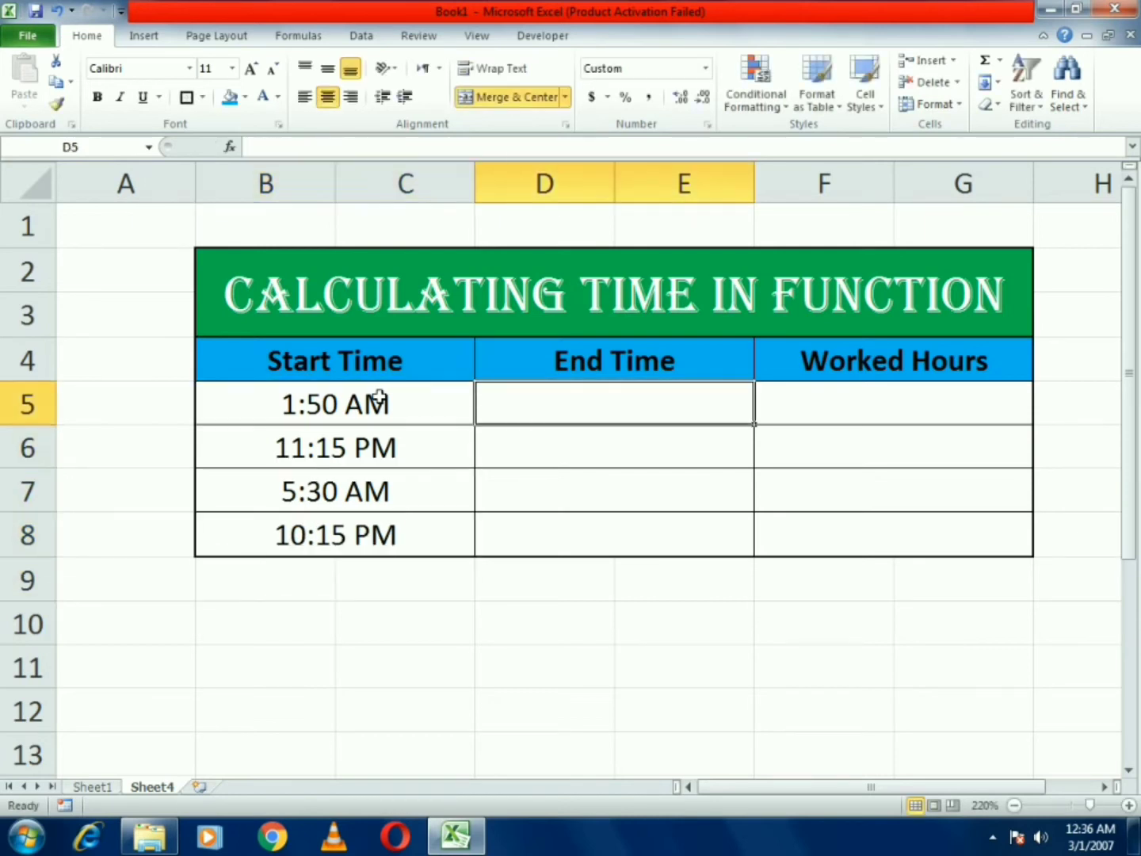
{"action": "type", "text": "4:30"}
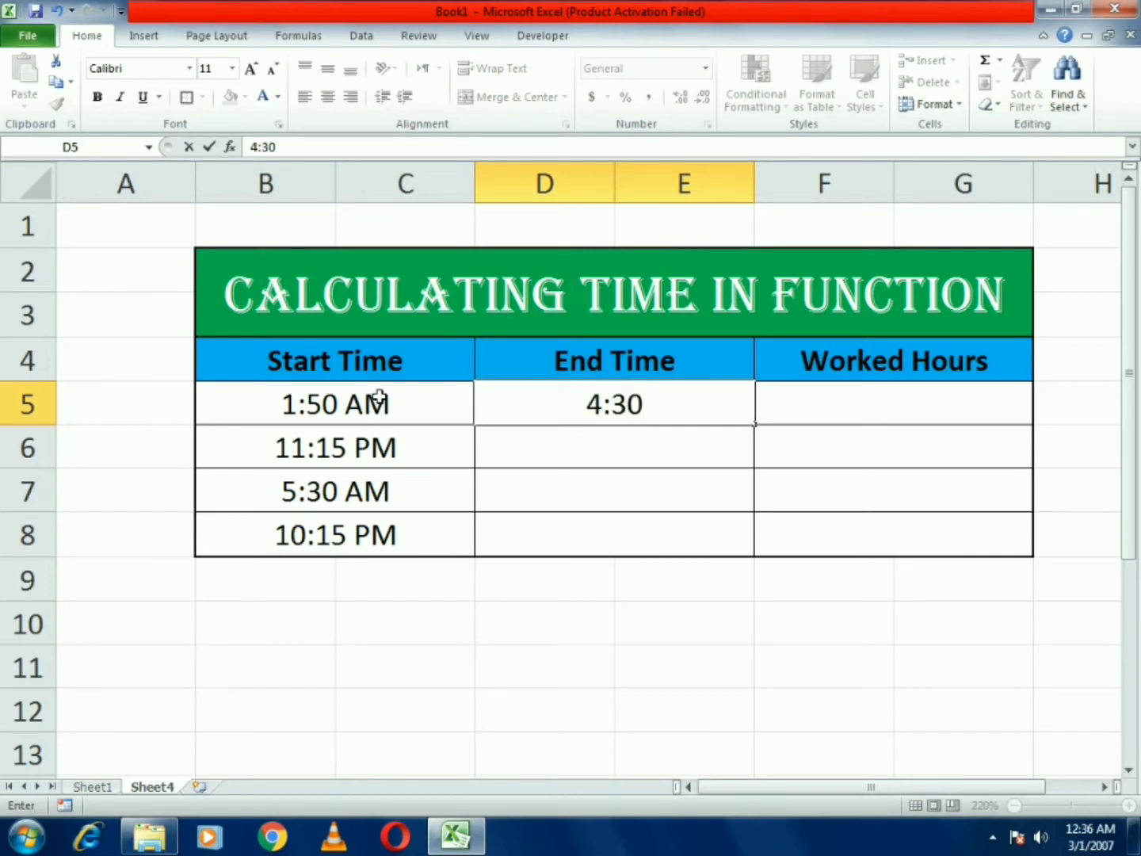
{"action": "type", "text": " AM"}
{"action": "key", "text": "Return"}
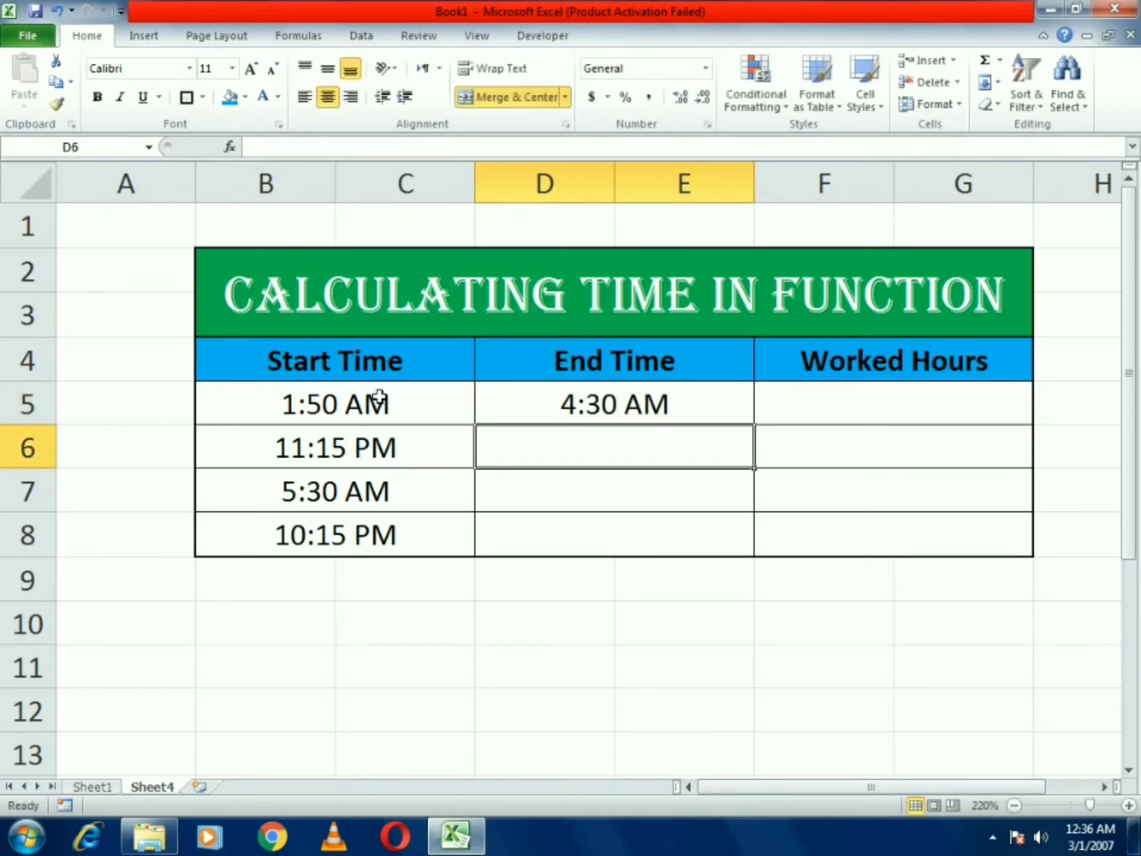
{"action": "type", "text": "1:30"}
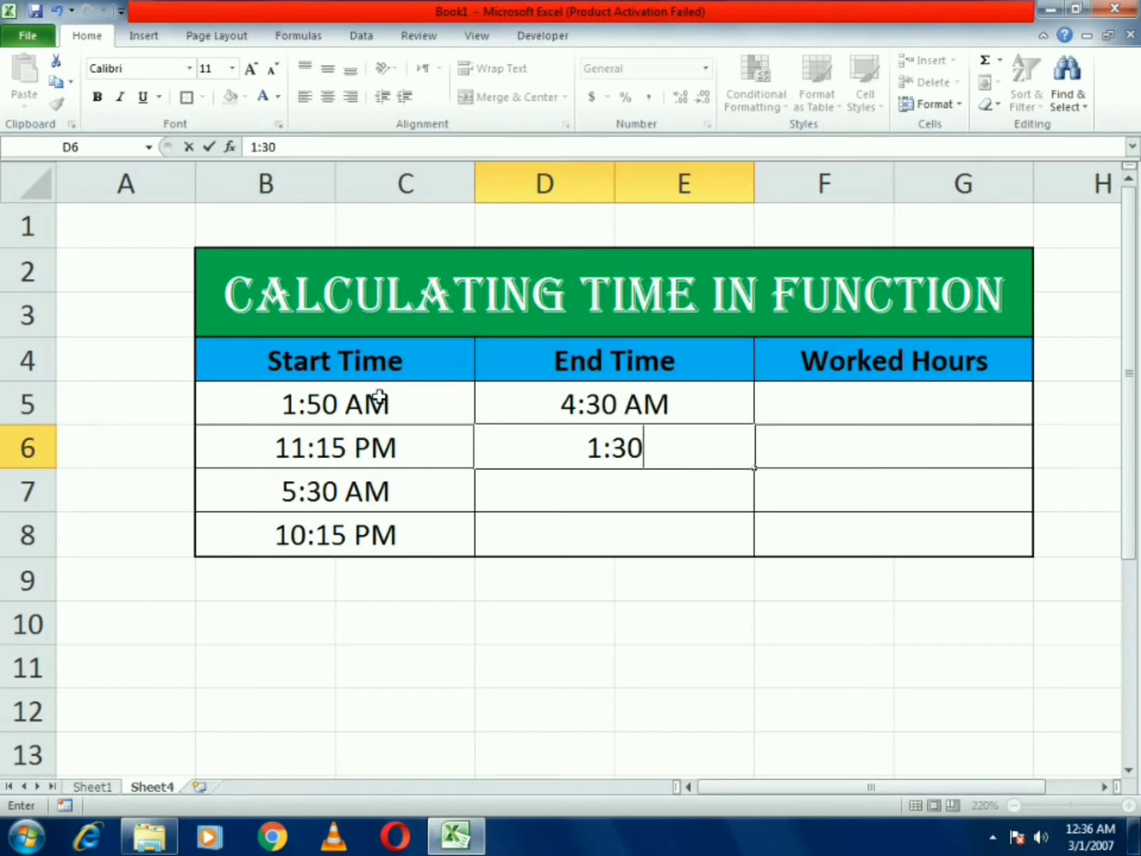
{"action": "type", "text": " PM"}
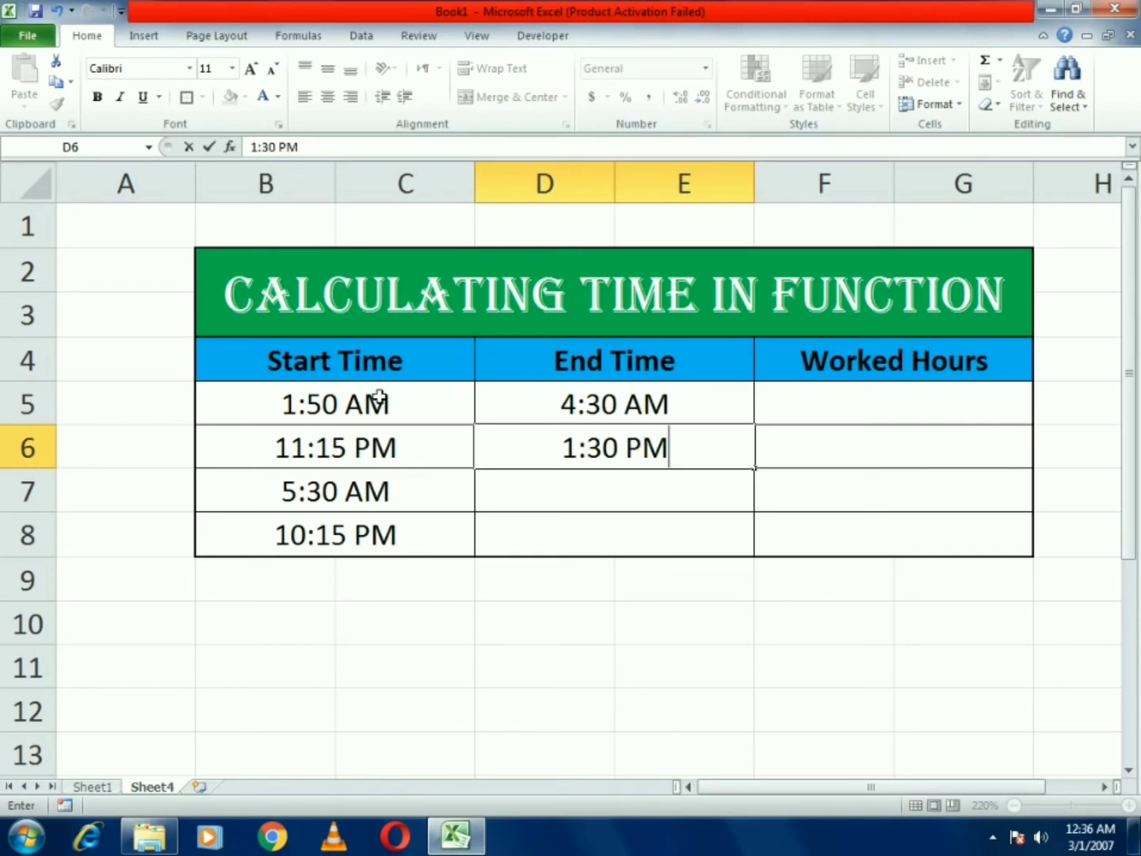
{"action": "key", "text": "Return"}
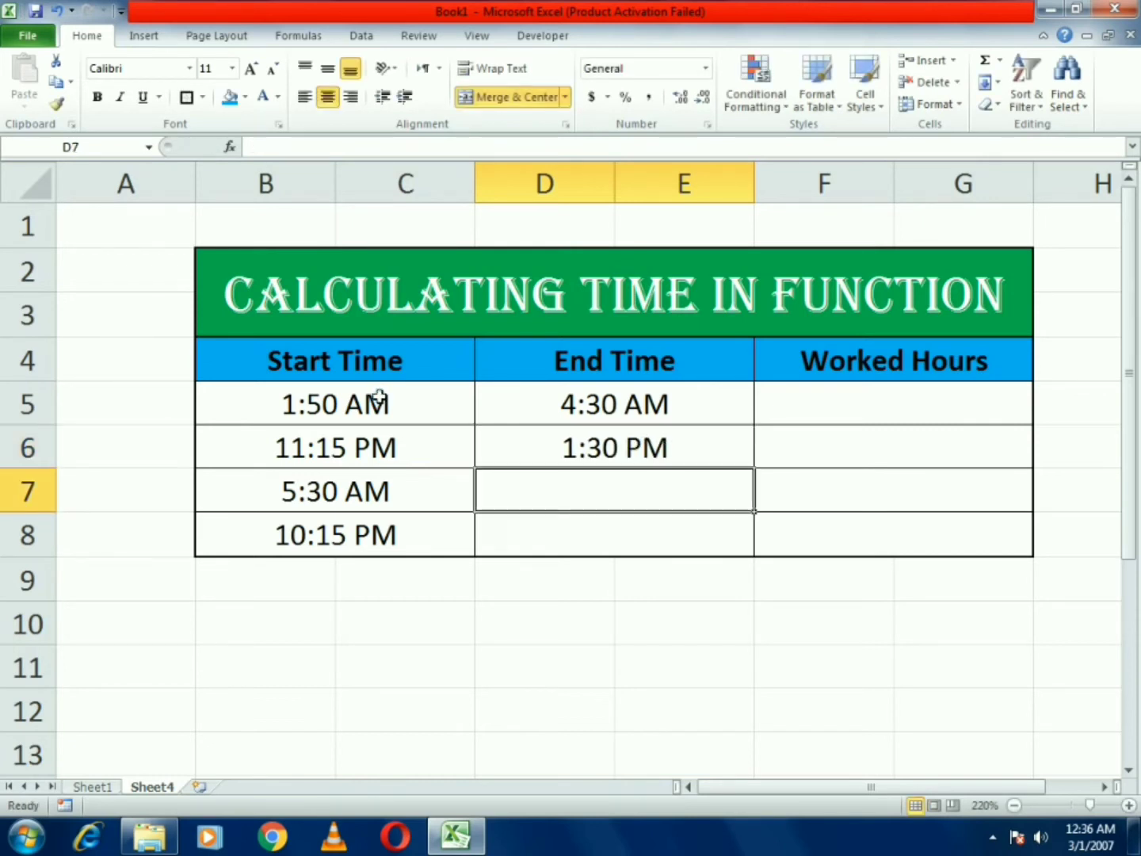
- Enter the end time 8:03 AM in D7
{"action": "type", "text": "8:"}
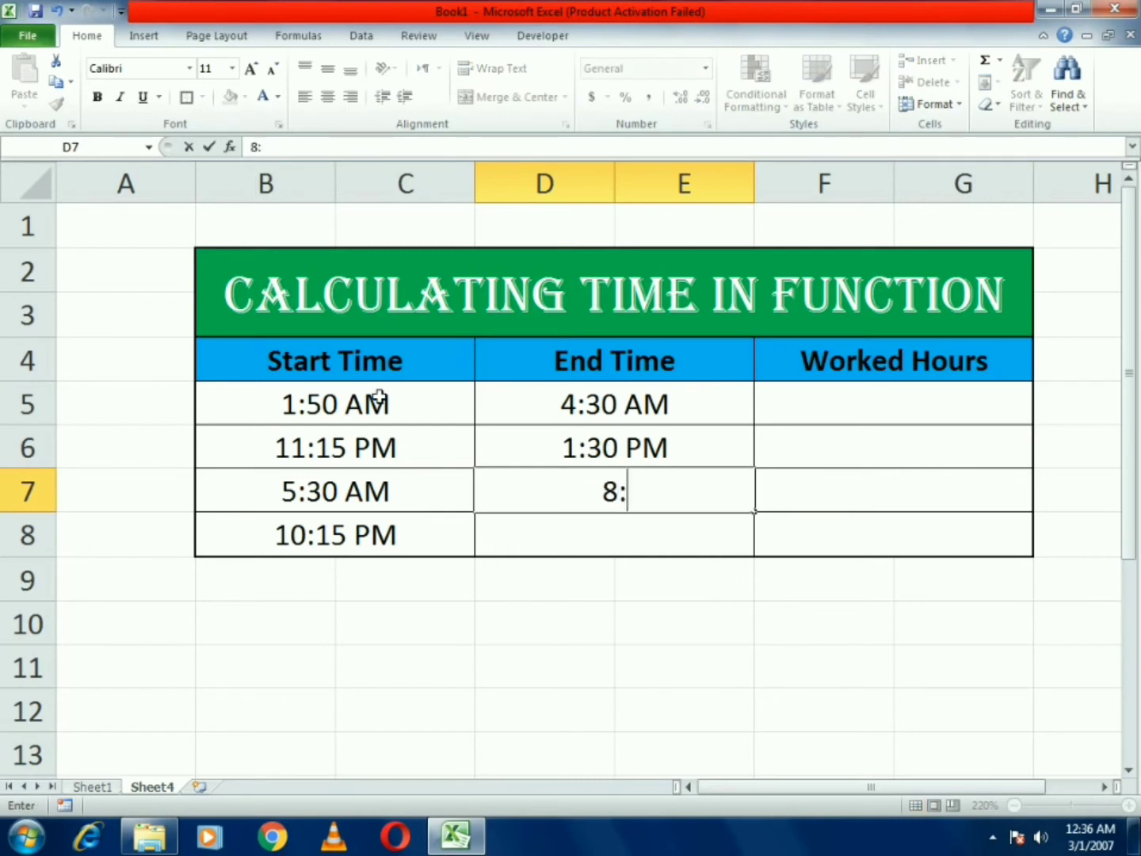
{"action": "type", "text": "3"}
{"action": "type", "text": "0"}
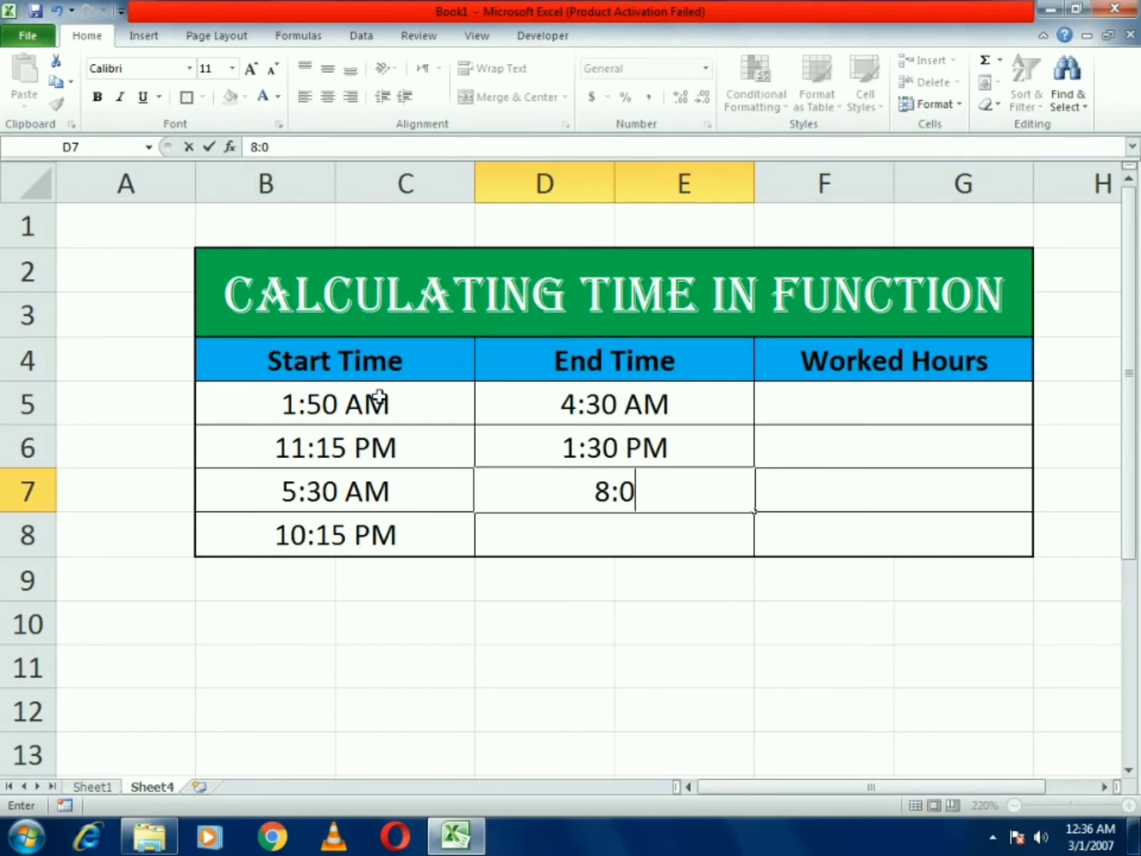
{"action": "type", "text": "3 AM"}
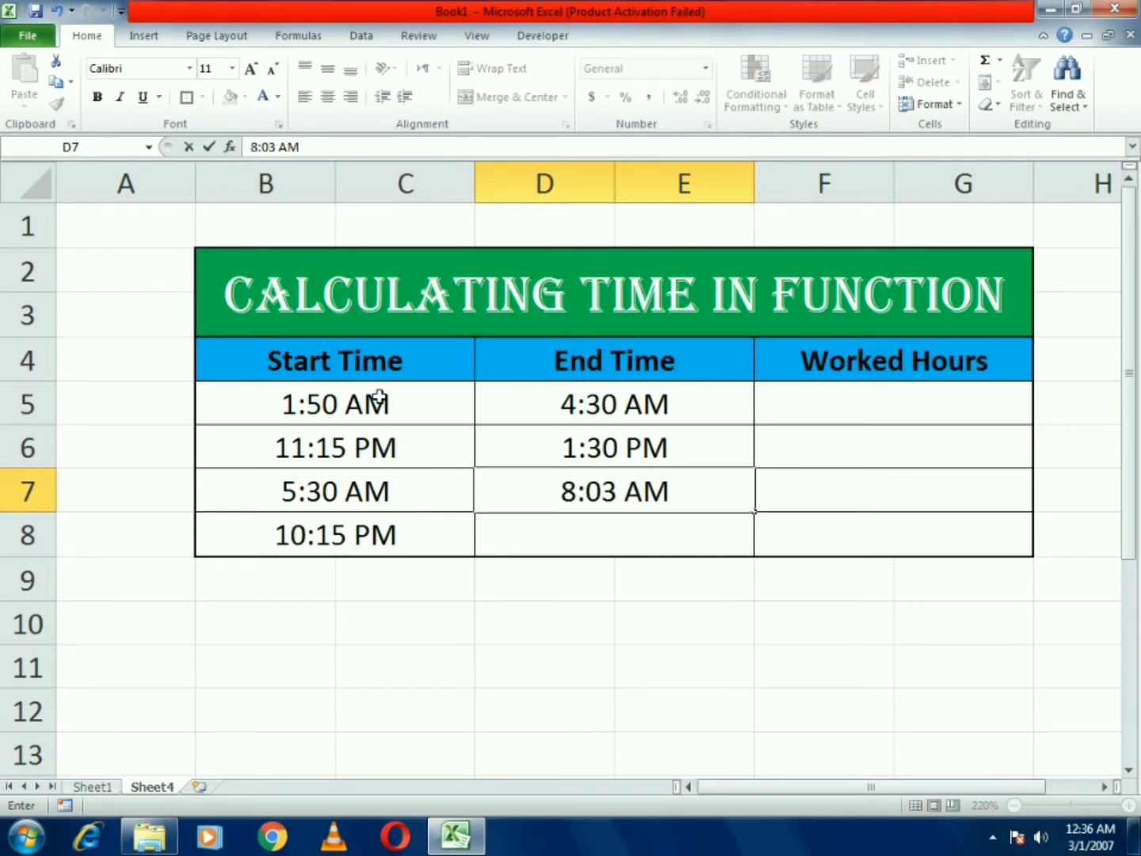
{"action": "key", "text": "Return"}
- Enter the end time 1:02 AM in D8
{"action": "type", "text": "1"}
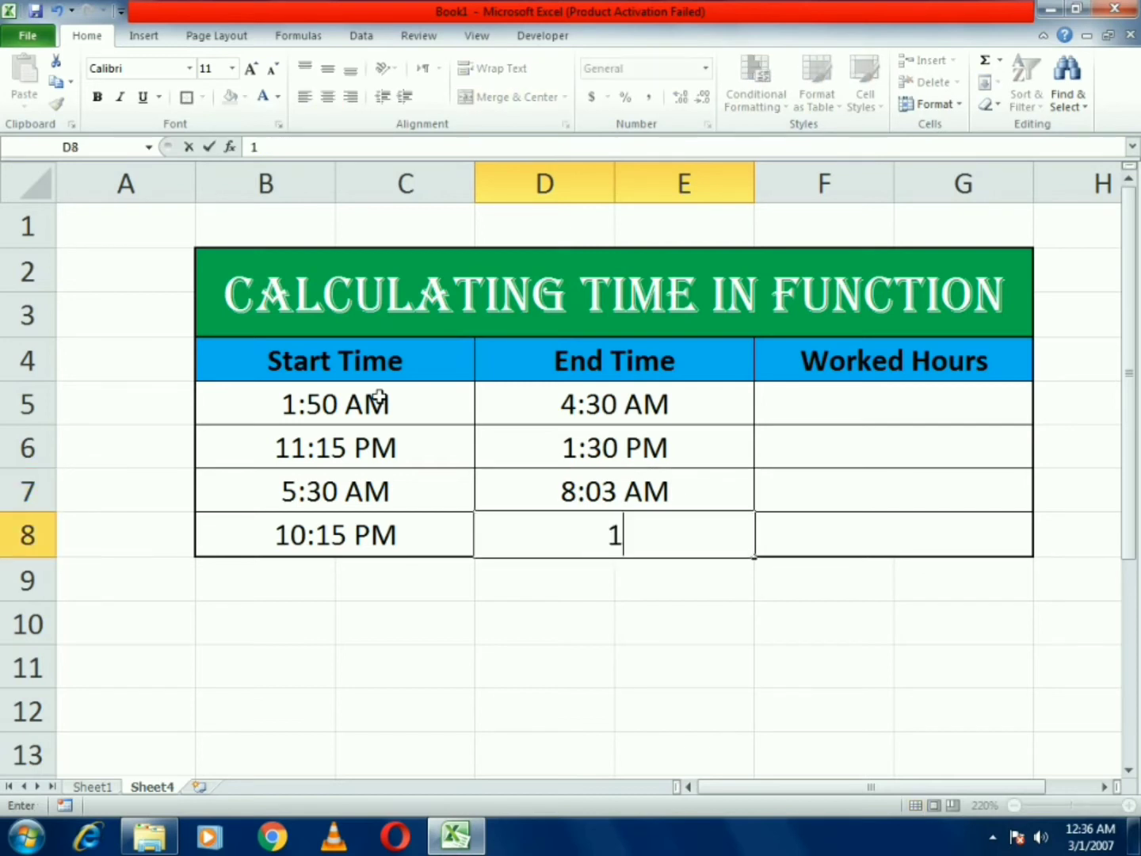
{"action": "key", "text": "Up"}
{"action": "type", "text": ":"}
{"action": "key", "text": "Escape"}
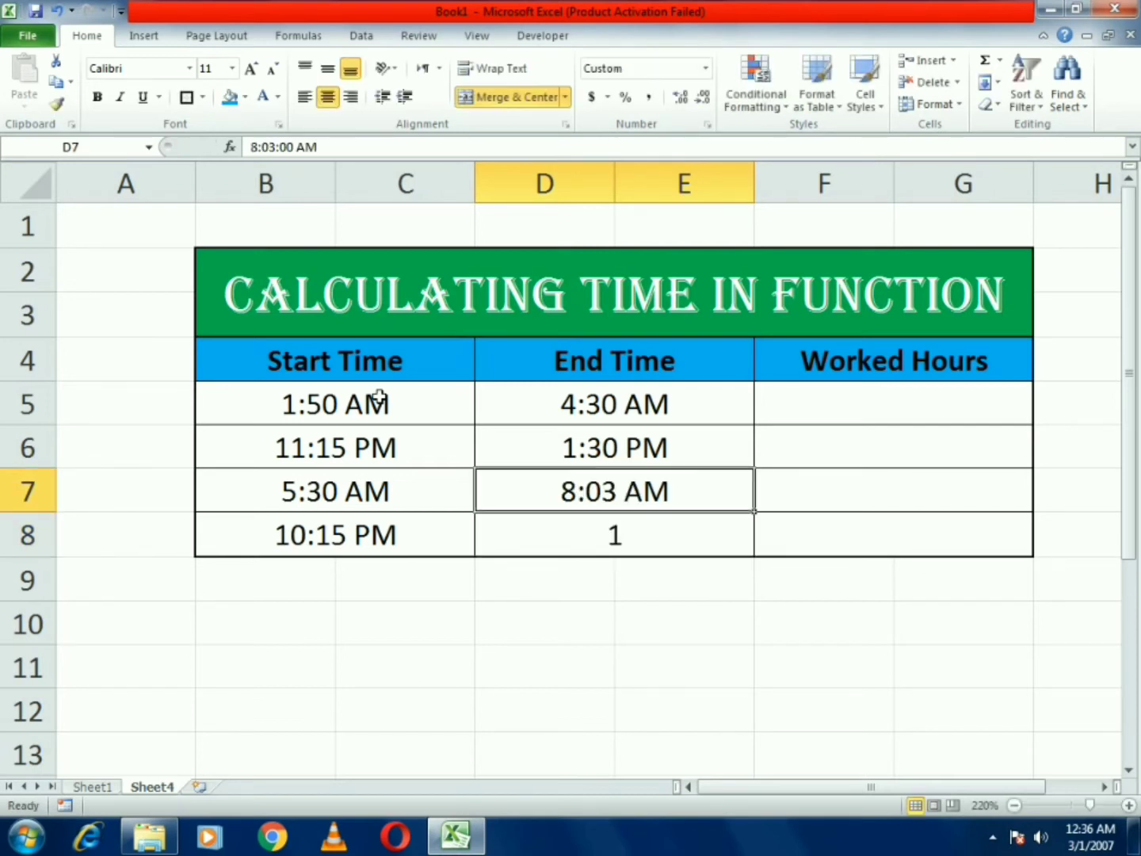
{"action": "key", "text": "Down"}
{"action": "type", "text": "1:"}
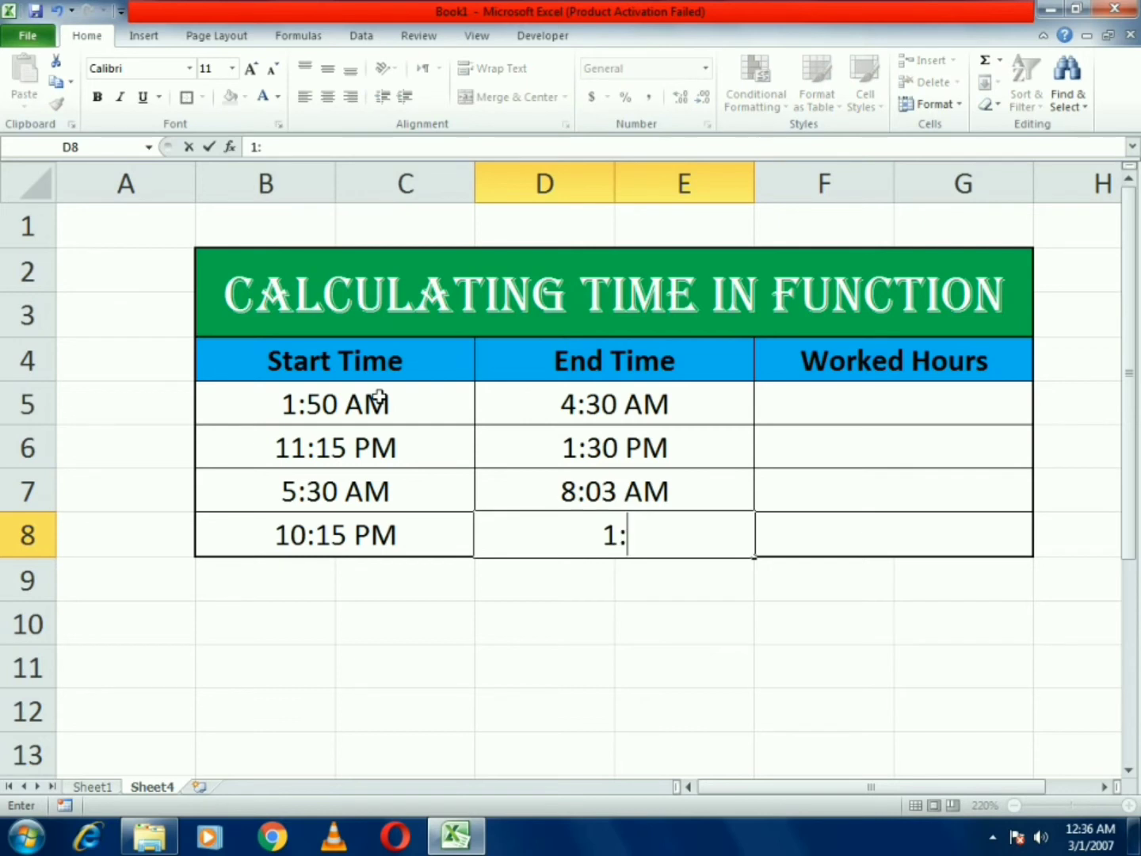
{"action": "type", "text": "02 AM"}
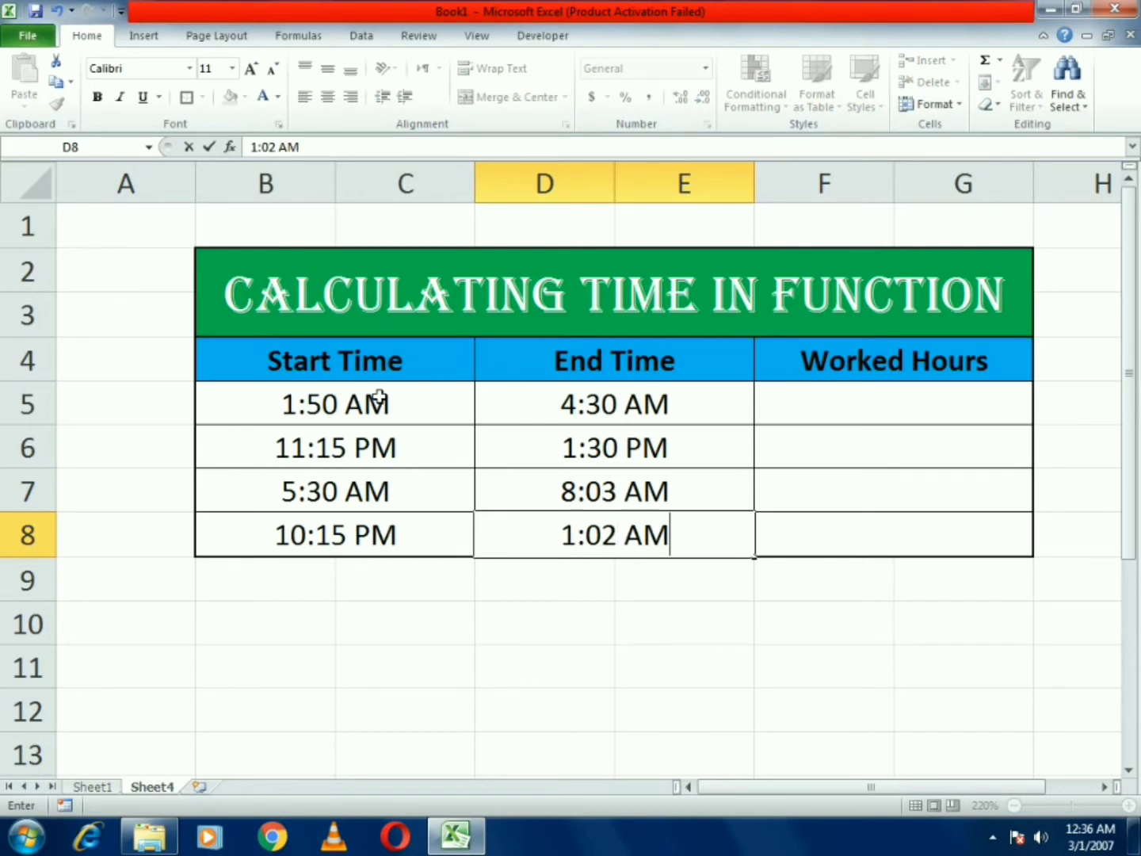
{"action": "key", "text": "Return"}
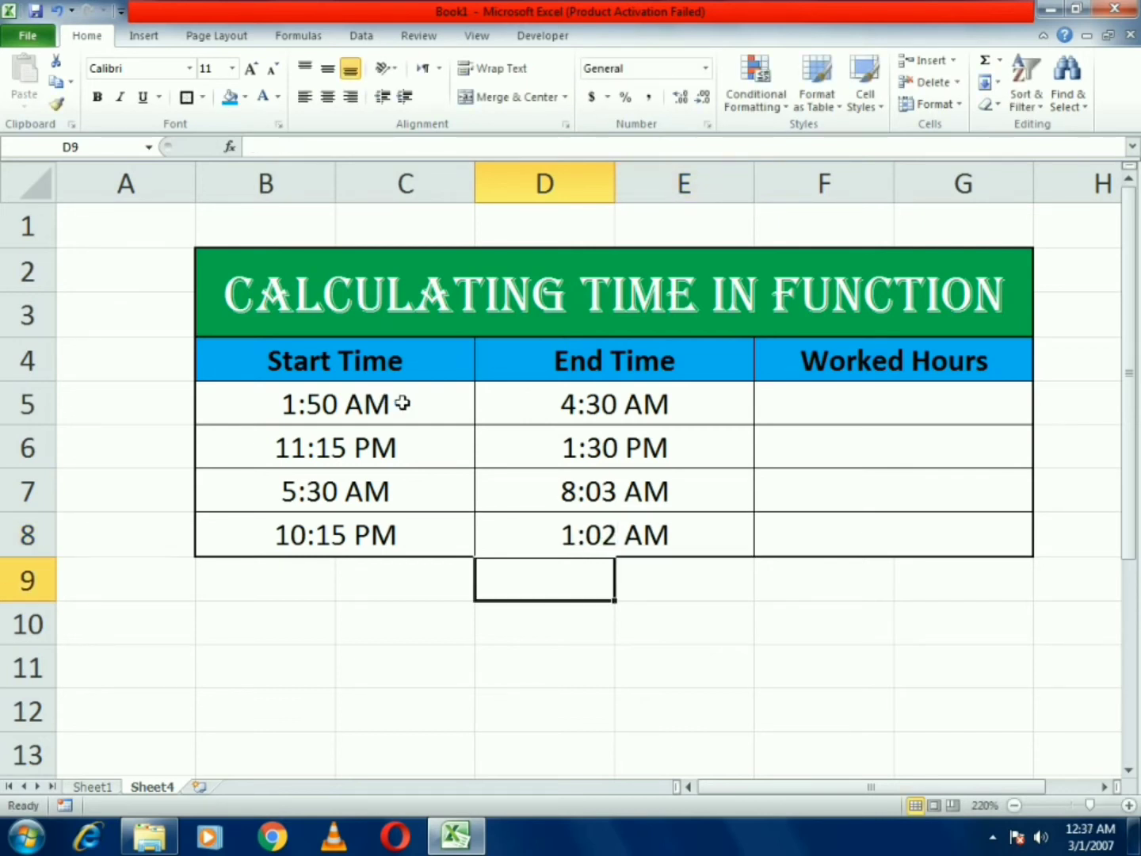
- Merge and center D10:E10 and F10:G10 as two separate cells below the table
{"action": "left_click_drag", "start_coordinate": [595, 631], "coordinate": [659, 626]}
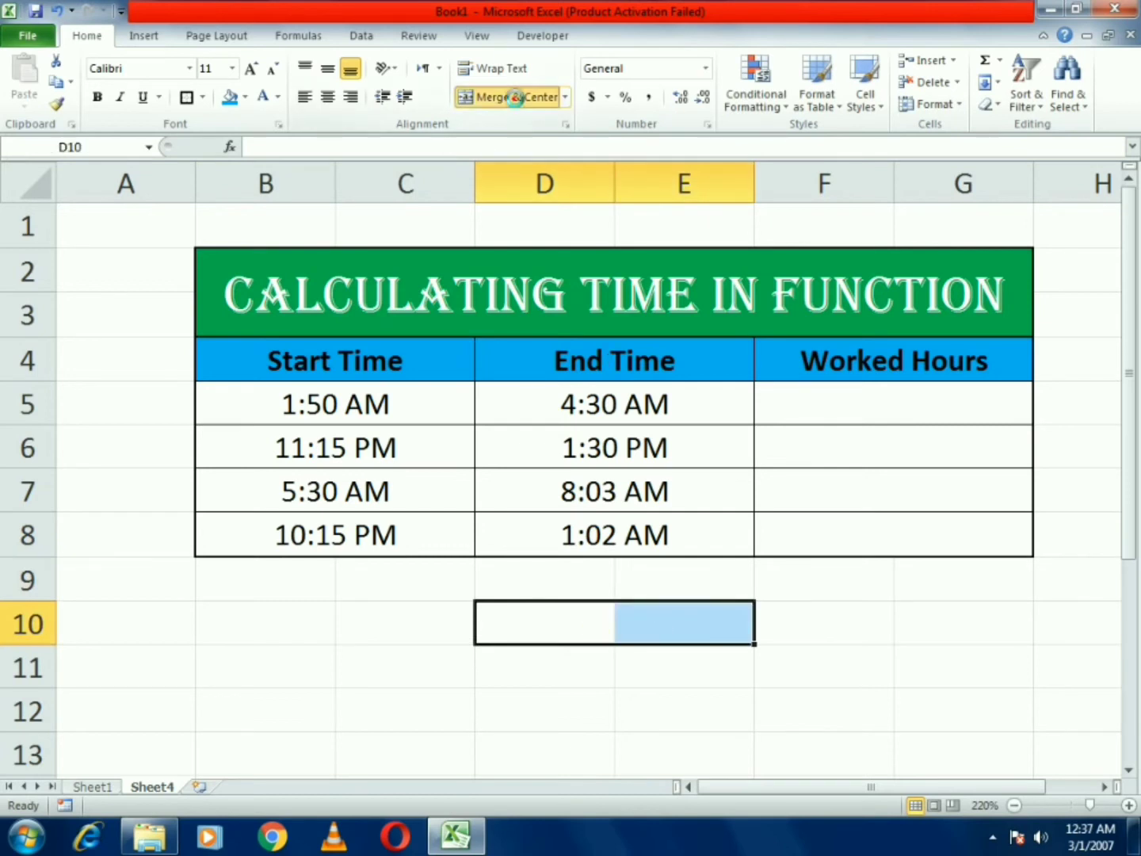
{"action": "left_click", "coordinate": [515, 97]}
{"action": "left_click_drag", "start_coordinate": [860, 621], "coordinate": [966, 623]}
{"action": "left_click", "coordinate": [515, 96]}
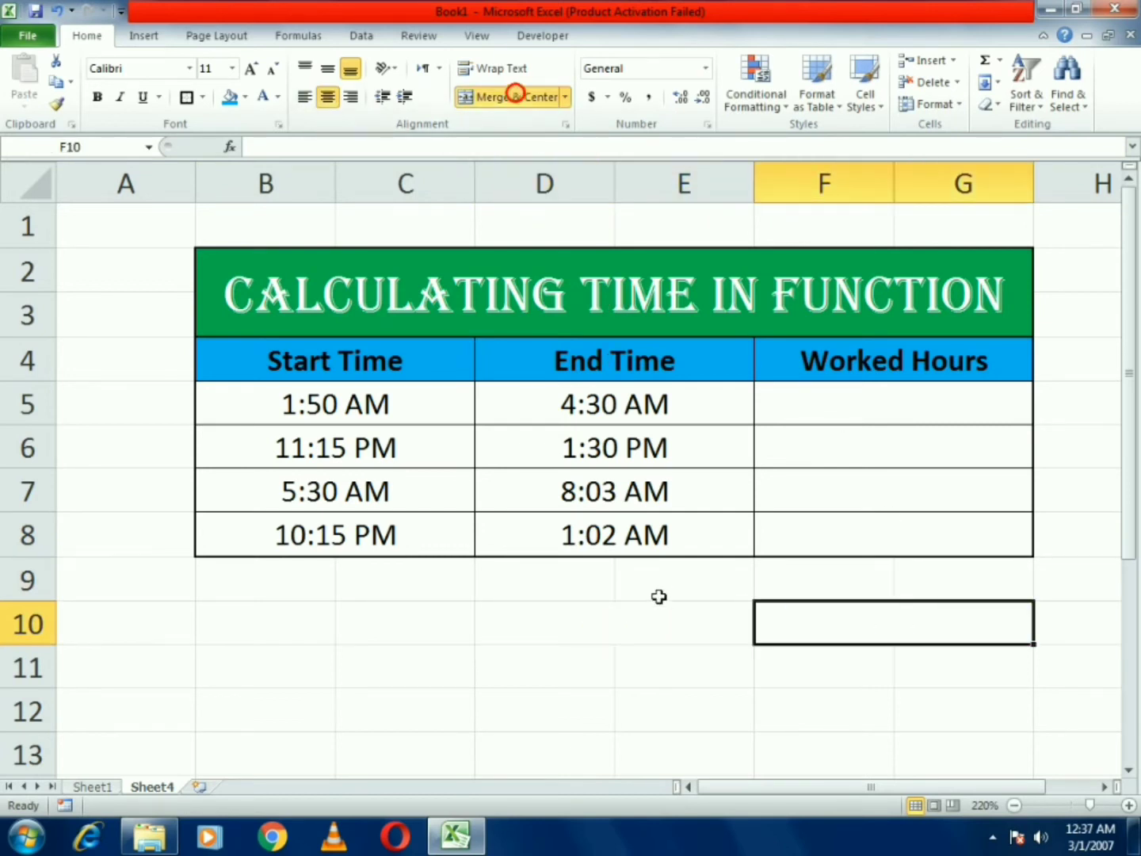
- Enter the label Total Hours in the merged cell D10
{"action": "left_click", "coordinate": [658, 614]}
{"action": "type", "text": "Tot"}
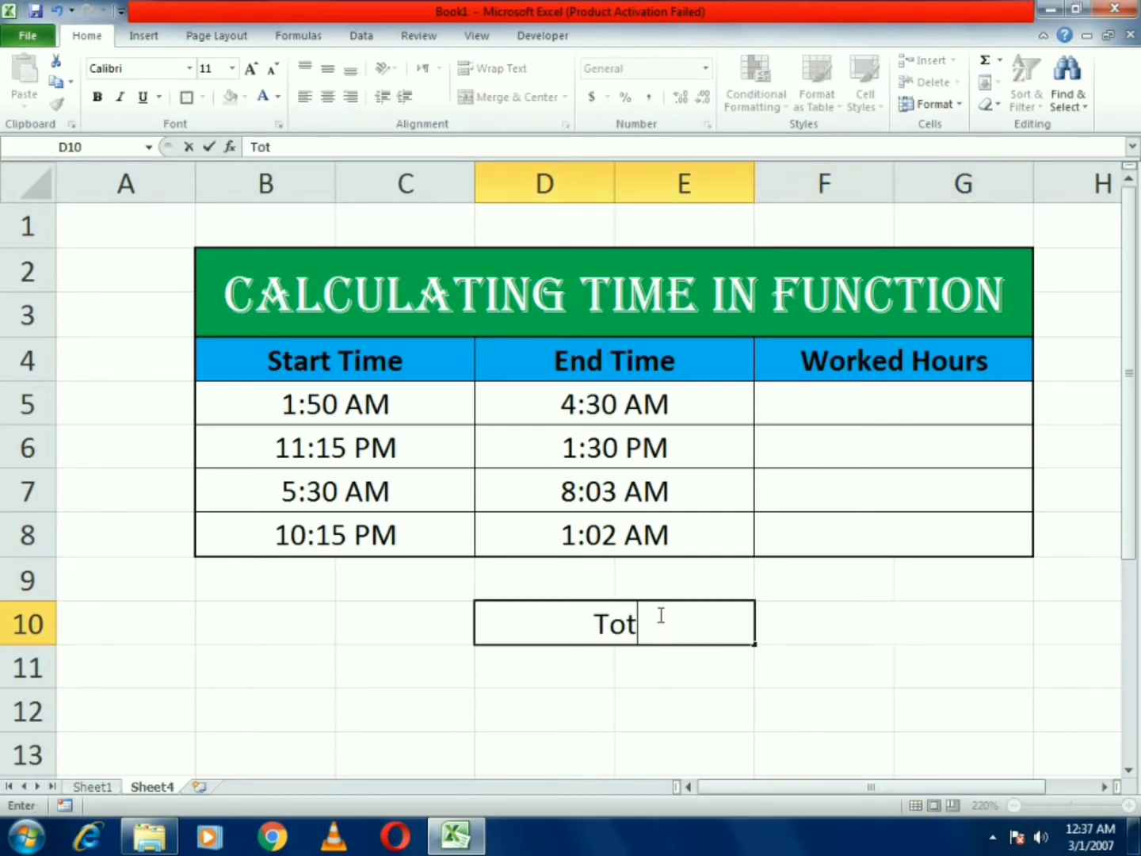
{"action": "type", "text": "al HOur"}
{"action": "key", "text": "BackSpace"}
{"action": "key", "text": "BackSpace"}
{"action": "key", "text": "BackSpace"}
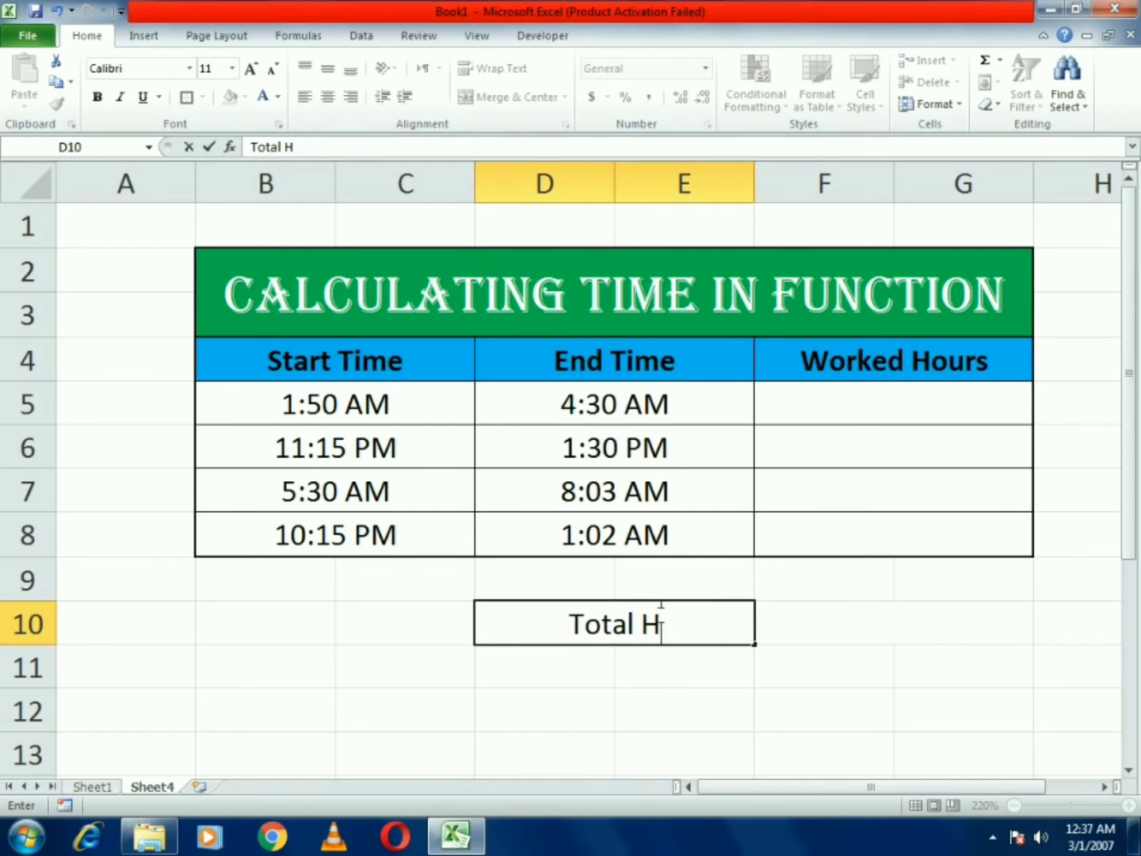
{"action": "type", "text": "ours"}
{"action": "key", "text": "Return"}
- Apply All Borders to the Total Hours label and the merged cell beside it, D10:G10
{"action": "left_click", "coordinate": [659, 614]}
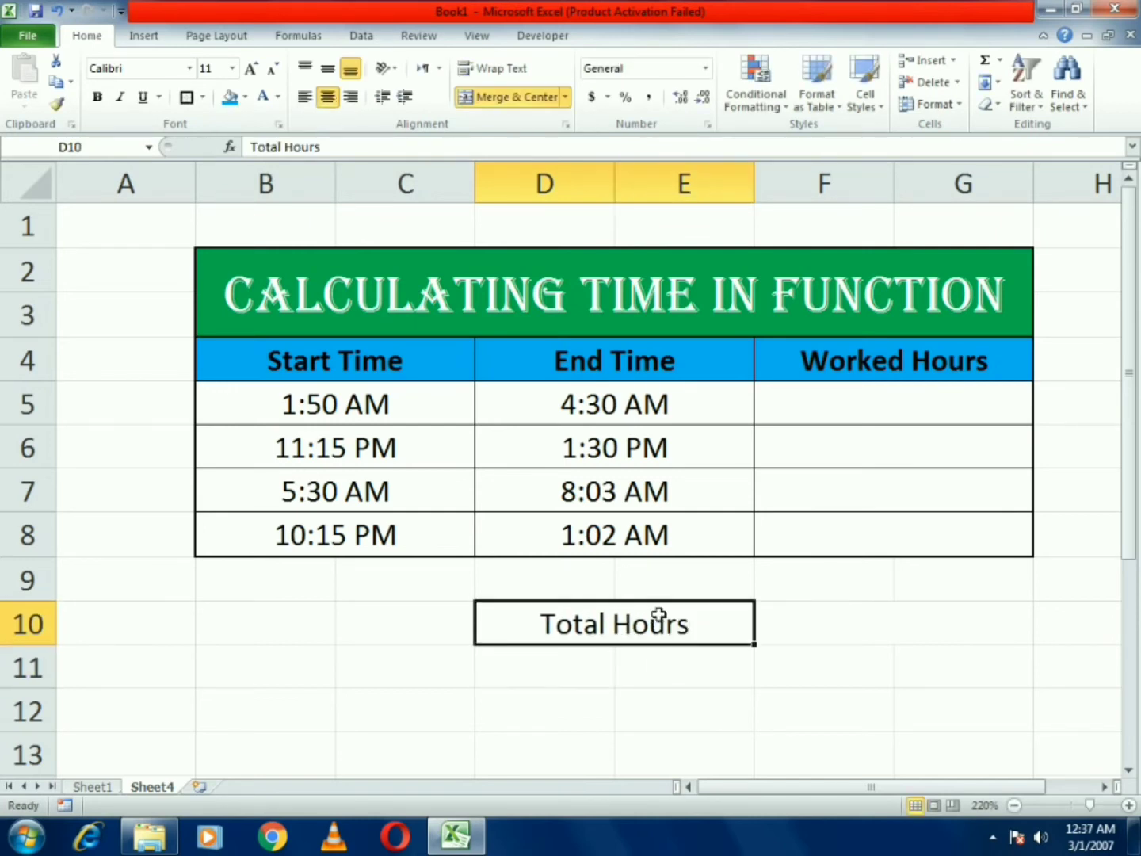
{"action": "left_click_drag", "start_coordinate": [658, 614], "coordinate": [990, 624]}
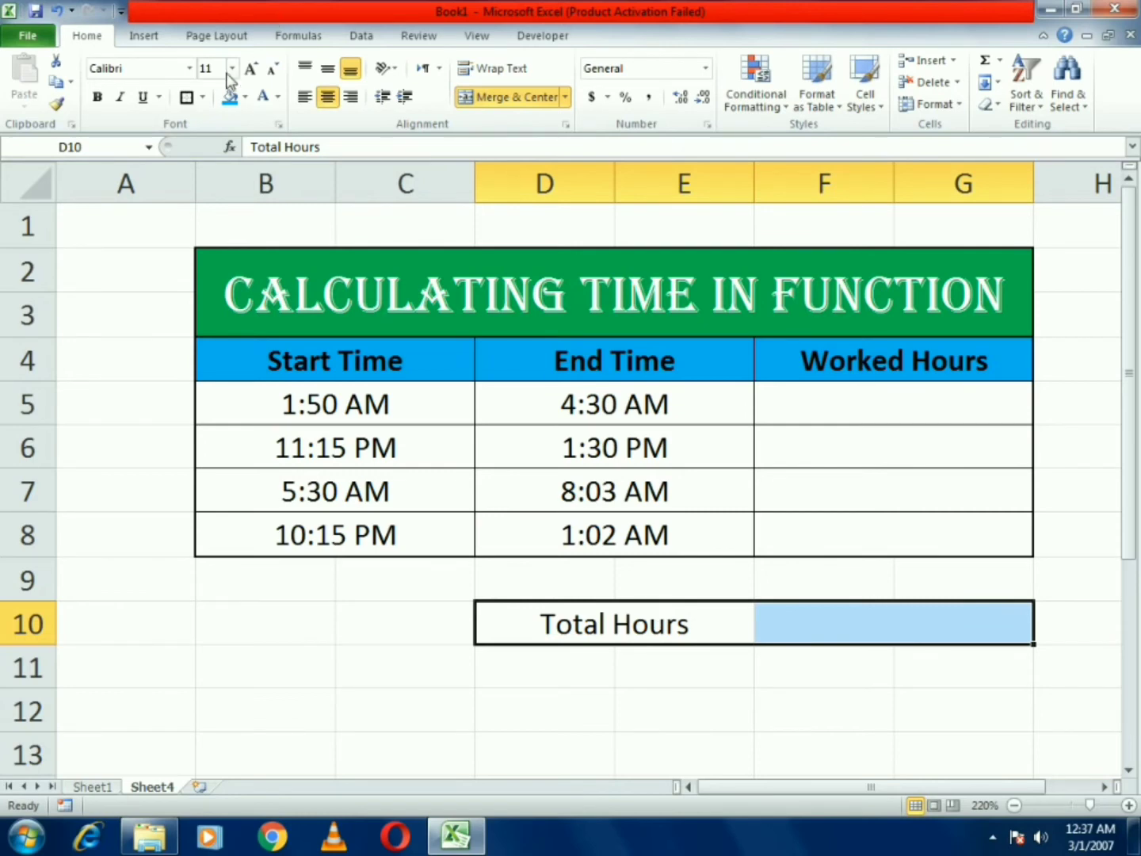
{"action": "left_click", "coordinate": [202, 96]}
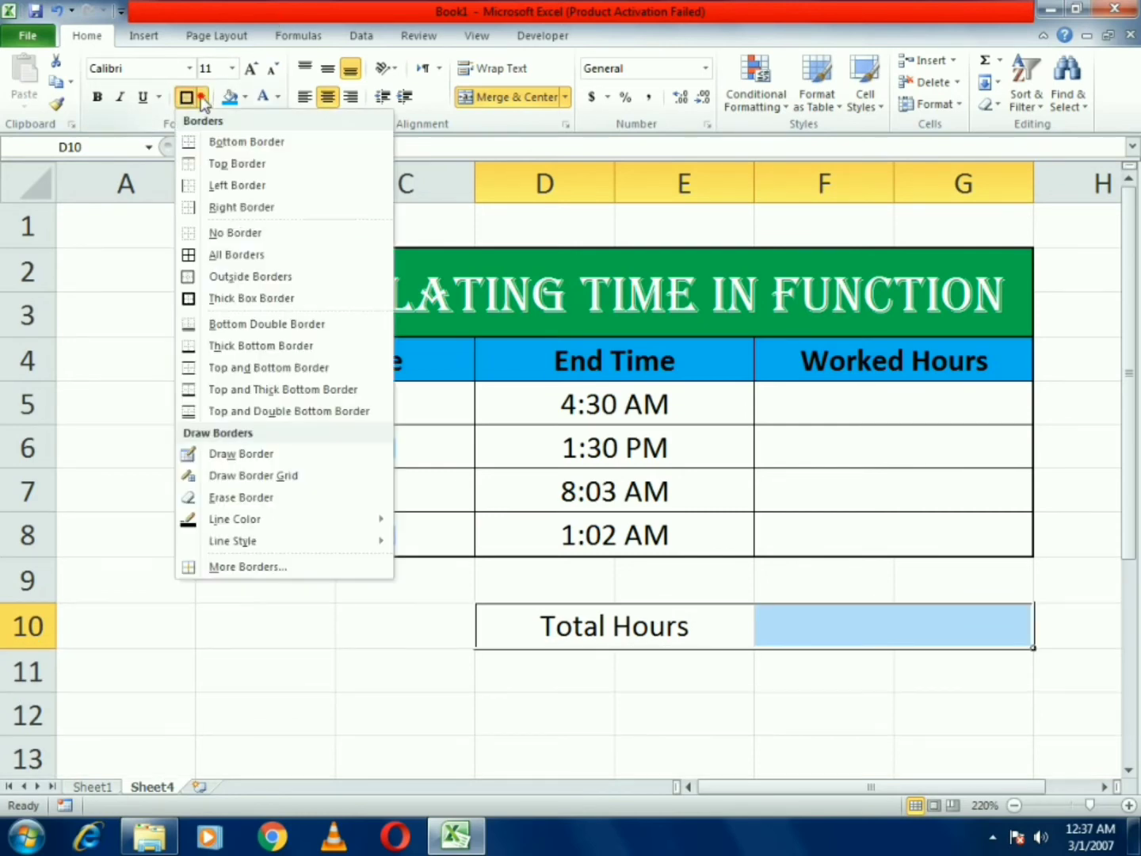
{"action": "left_click", "coordinate": [240, 255]}
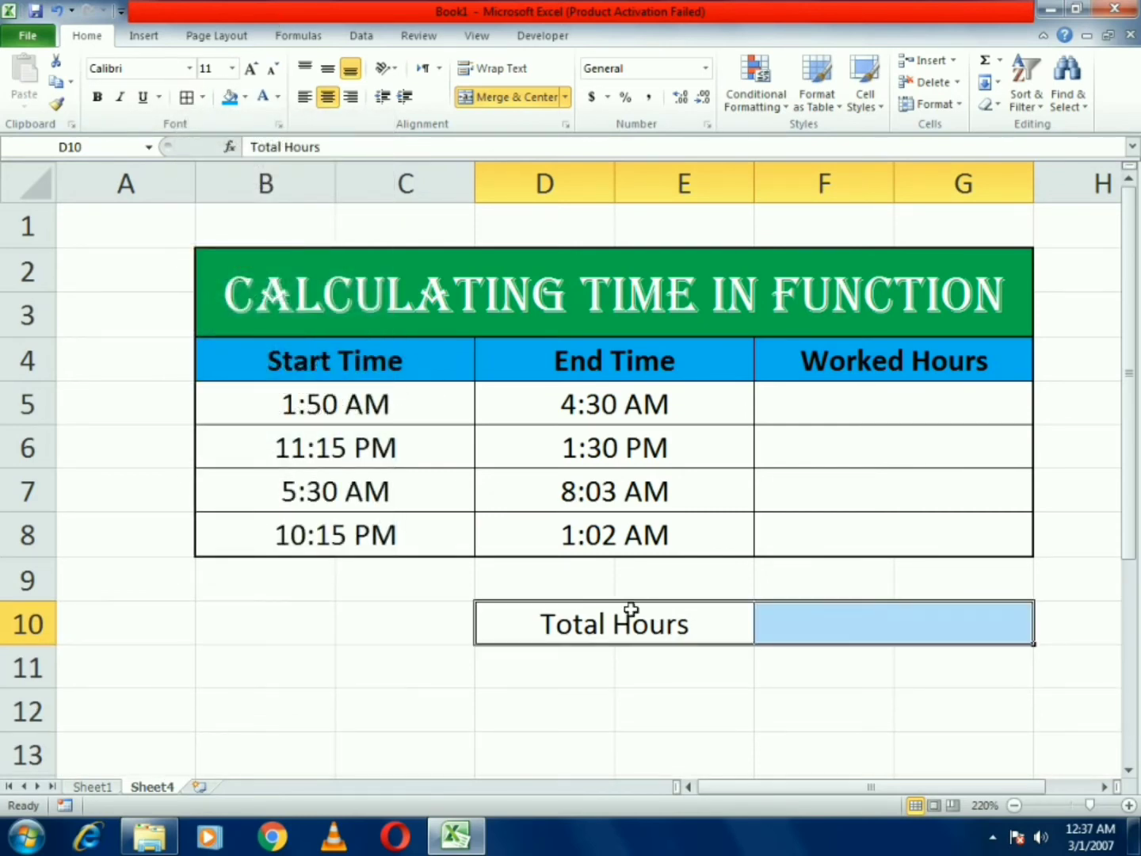
{"action": "left_click", "coordinate": [824, 615]}
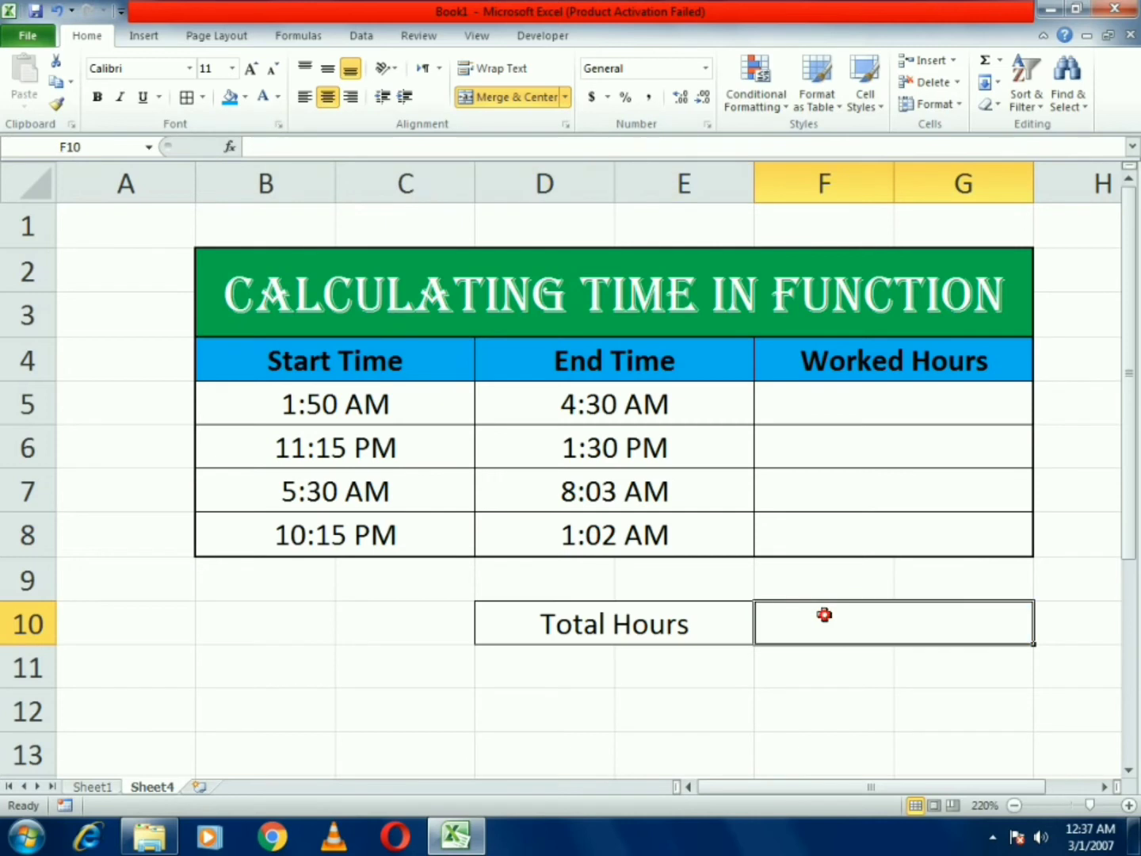
{"action": "left_click", "coordinate": [787, 396]}
{"action": "left_click", "coordinate": [346, 406]}
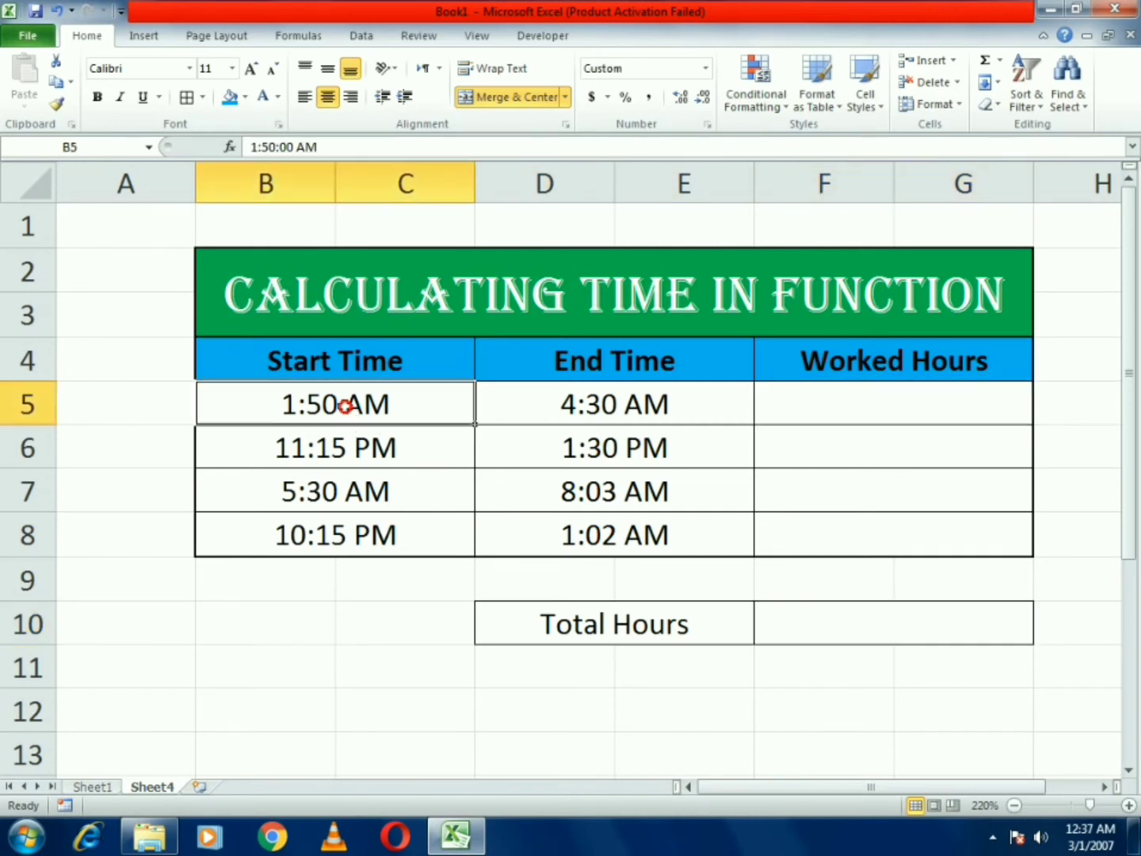
{"action": "left_click", "coordinate": [580, 404]}
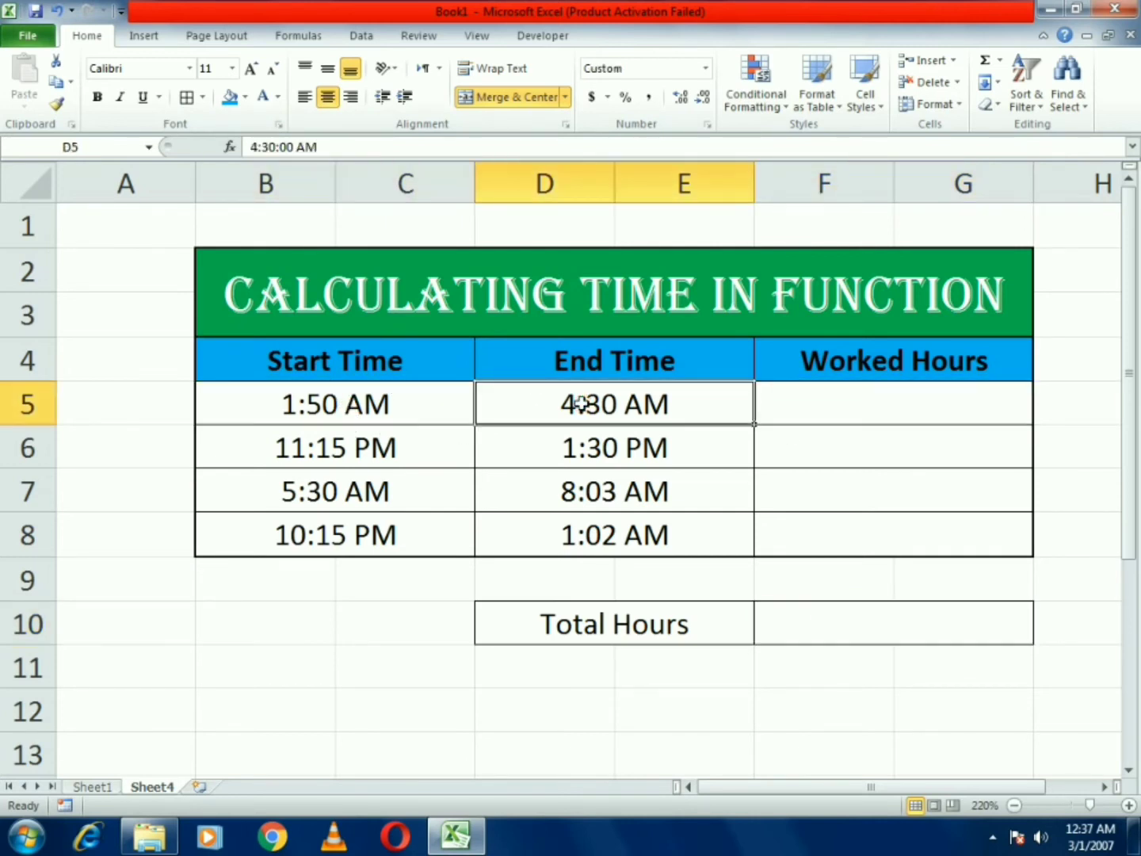
- Start an IF formula in F5 with the logical test D5>B5 and D5-B5 as the value if true
{"action": "left_click", "coordinate": [783, 408]}
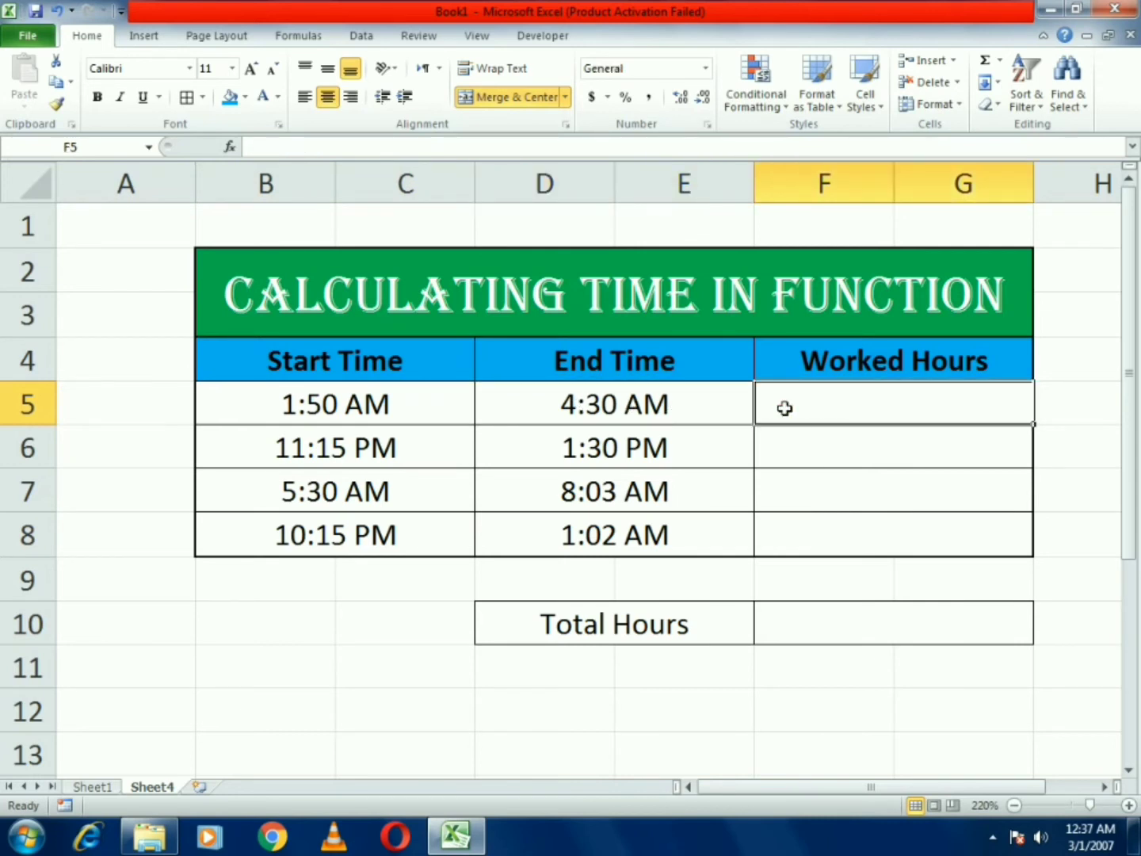
{"action": "type", "text": "=IF("}
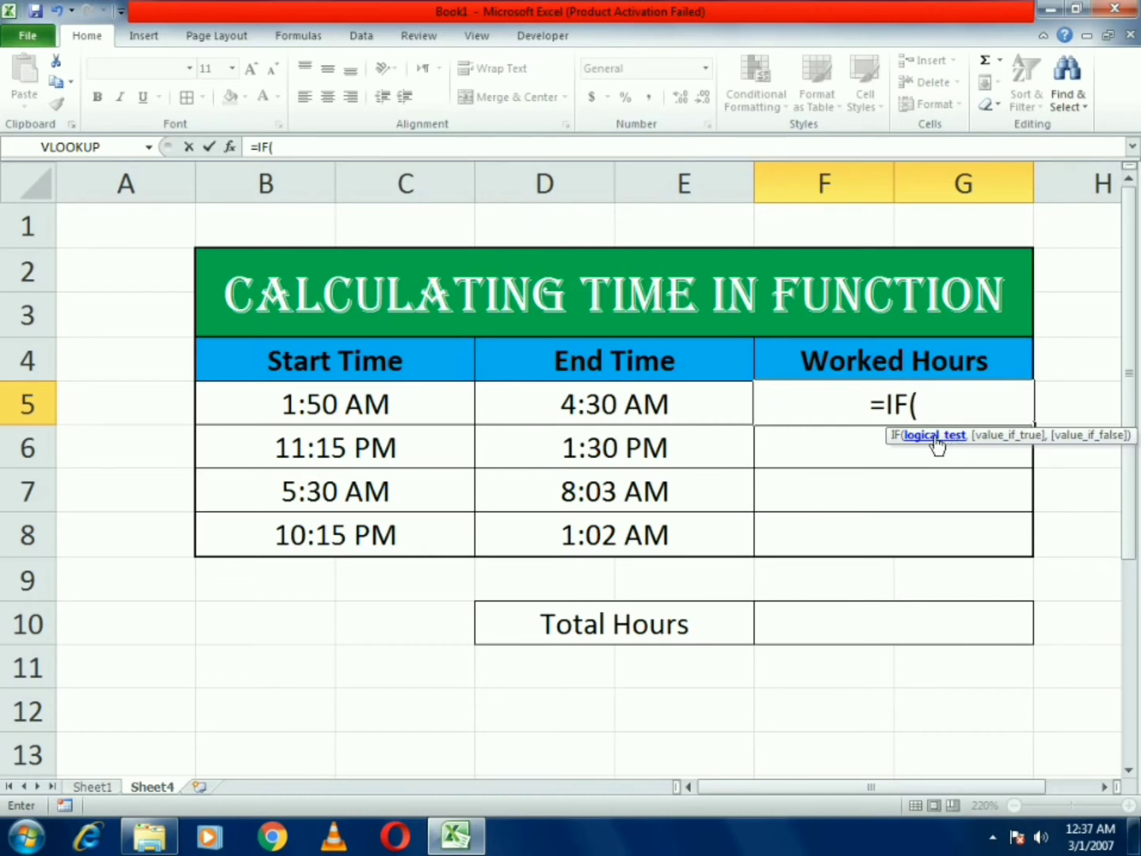
{"action": "left_click", "coordinate": [699, 404]}
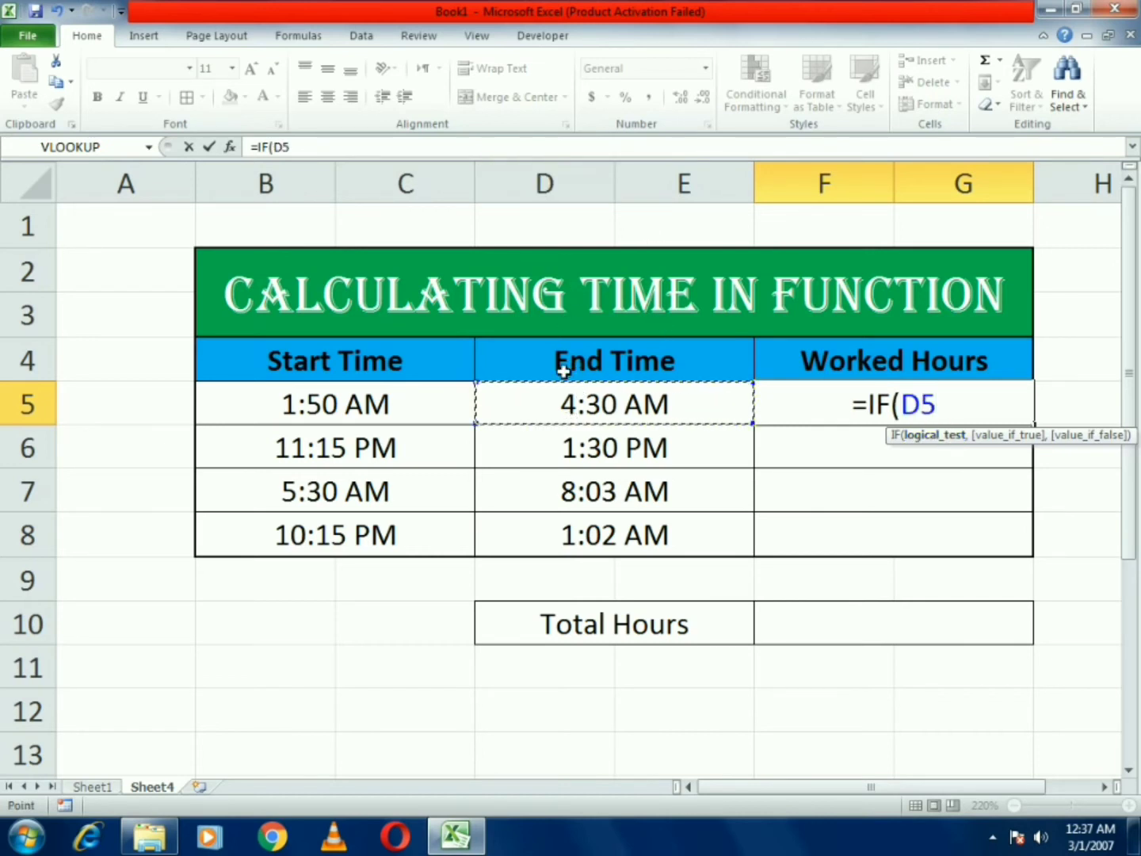
{"action": "type", "text": ">"}
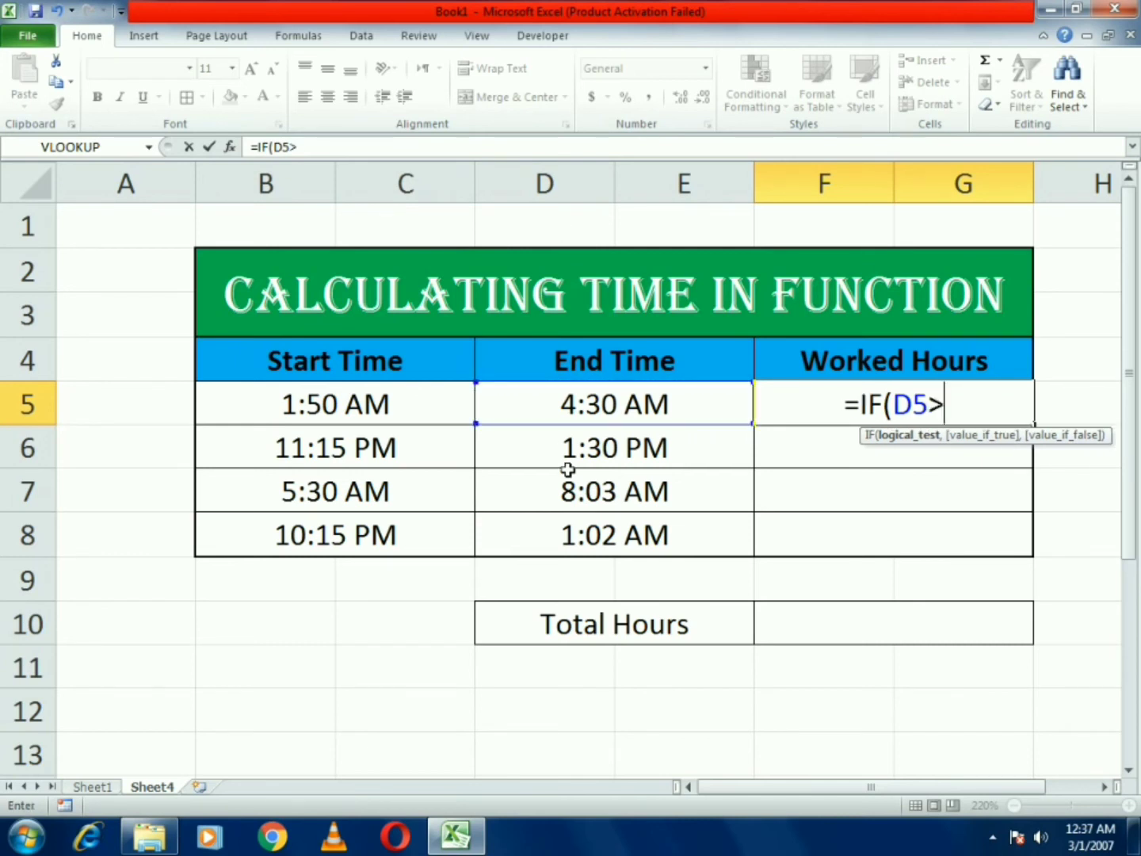
{"action": "left_click", "coordinate": [343, 403]}
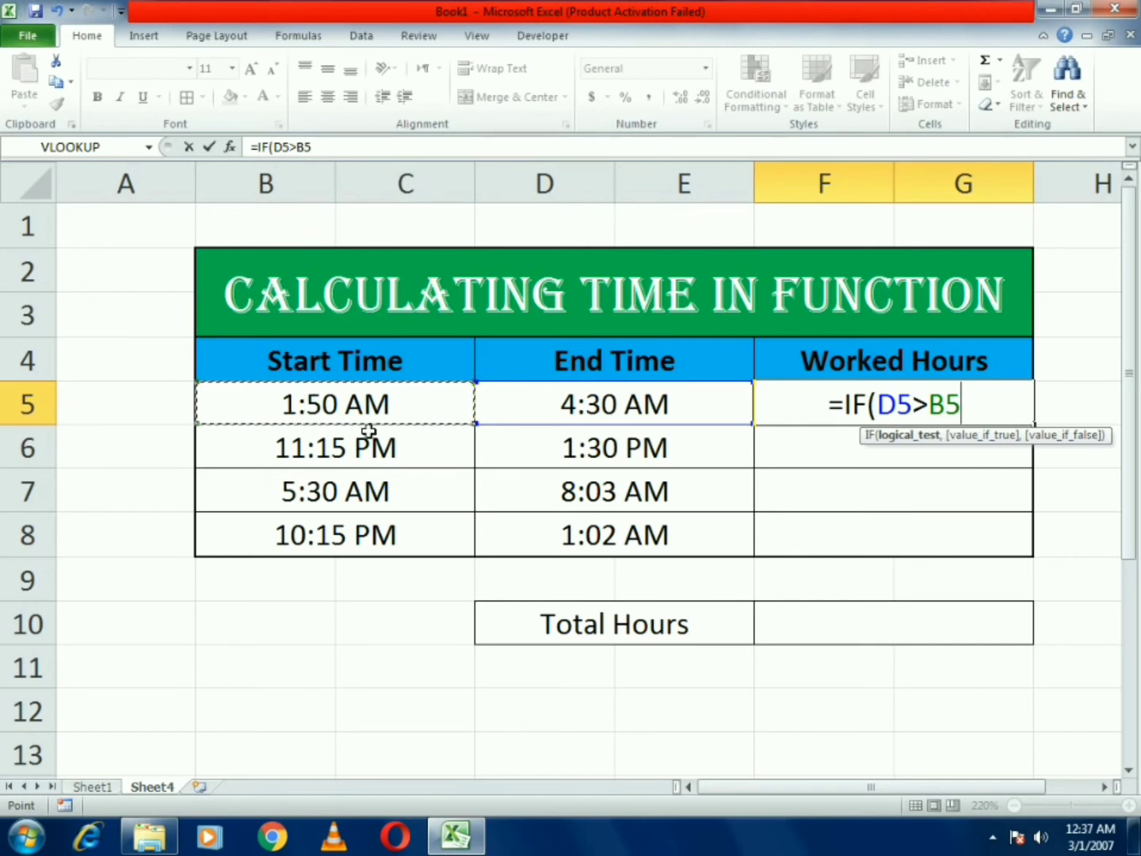
{"action": "type", "text": ","}
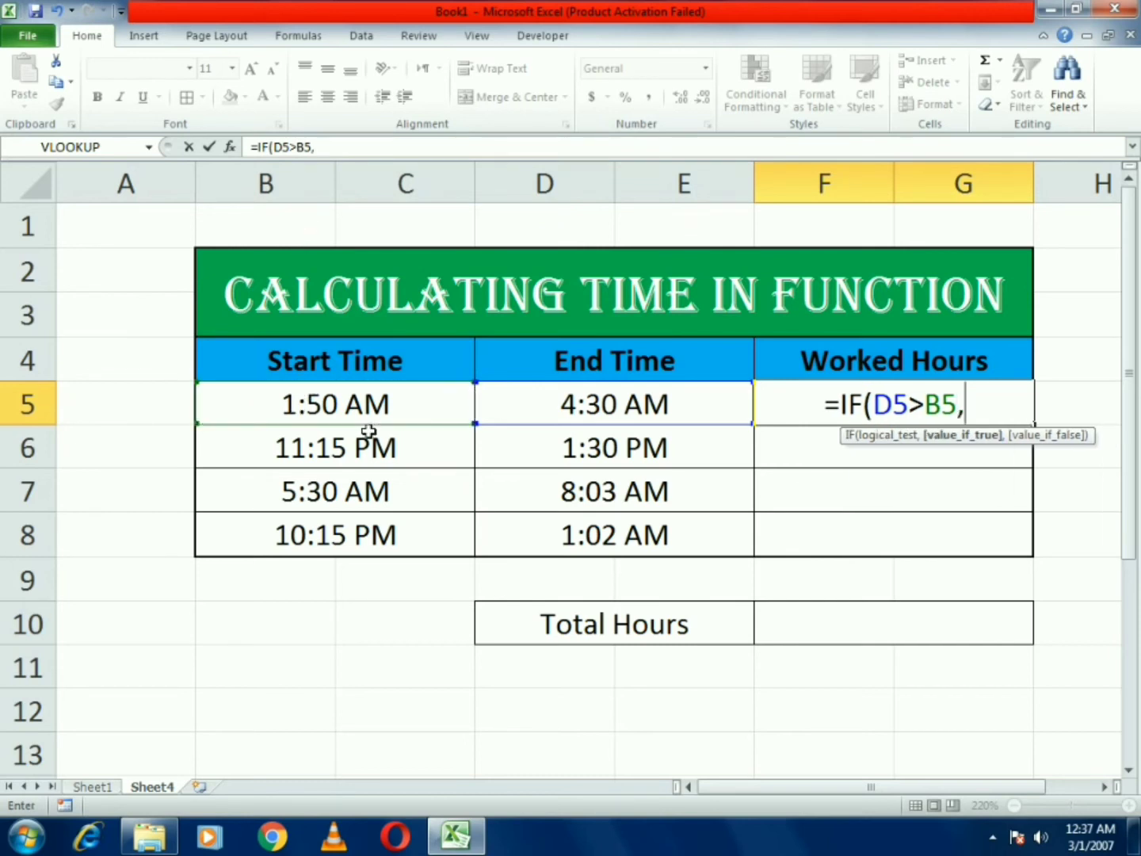
{"action": "left_click", "coordinate": [568, 400]}
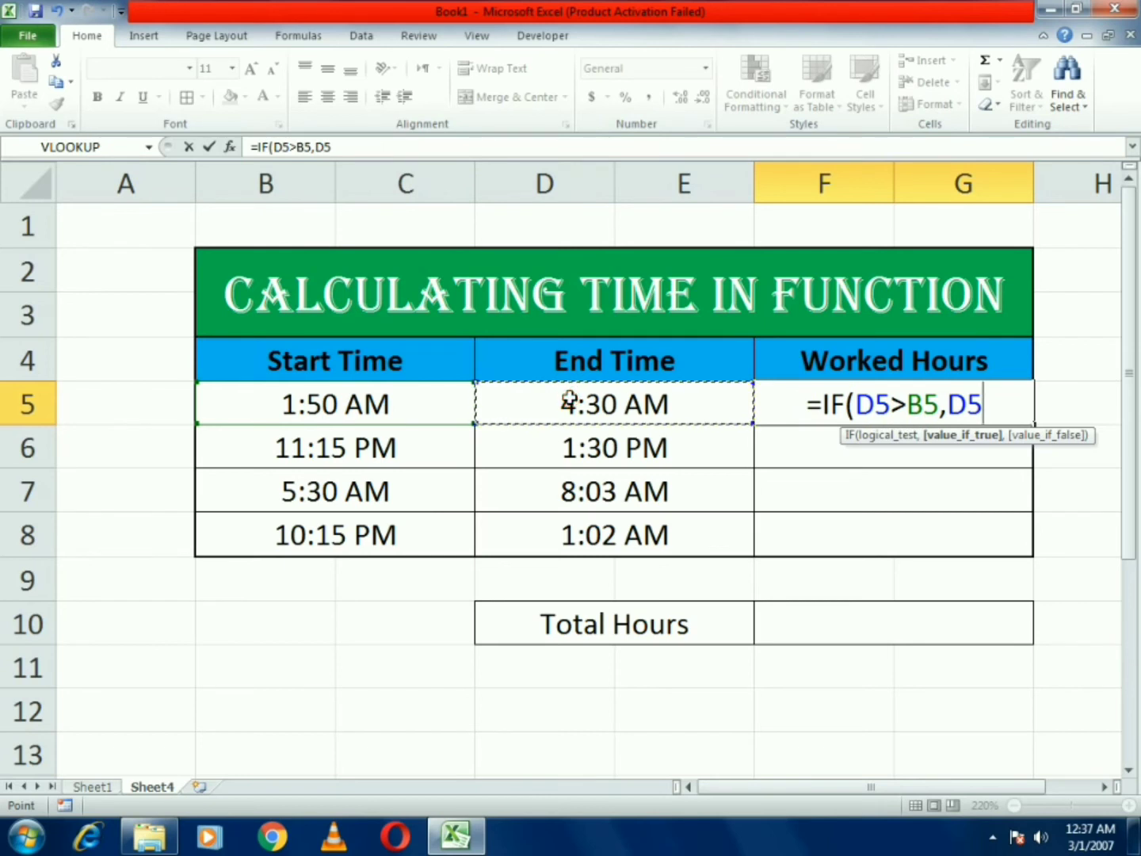
{"action": "type", "text": "-"}
{"action": "left_click", "coordinate": [408, 404]}
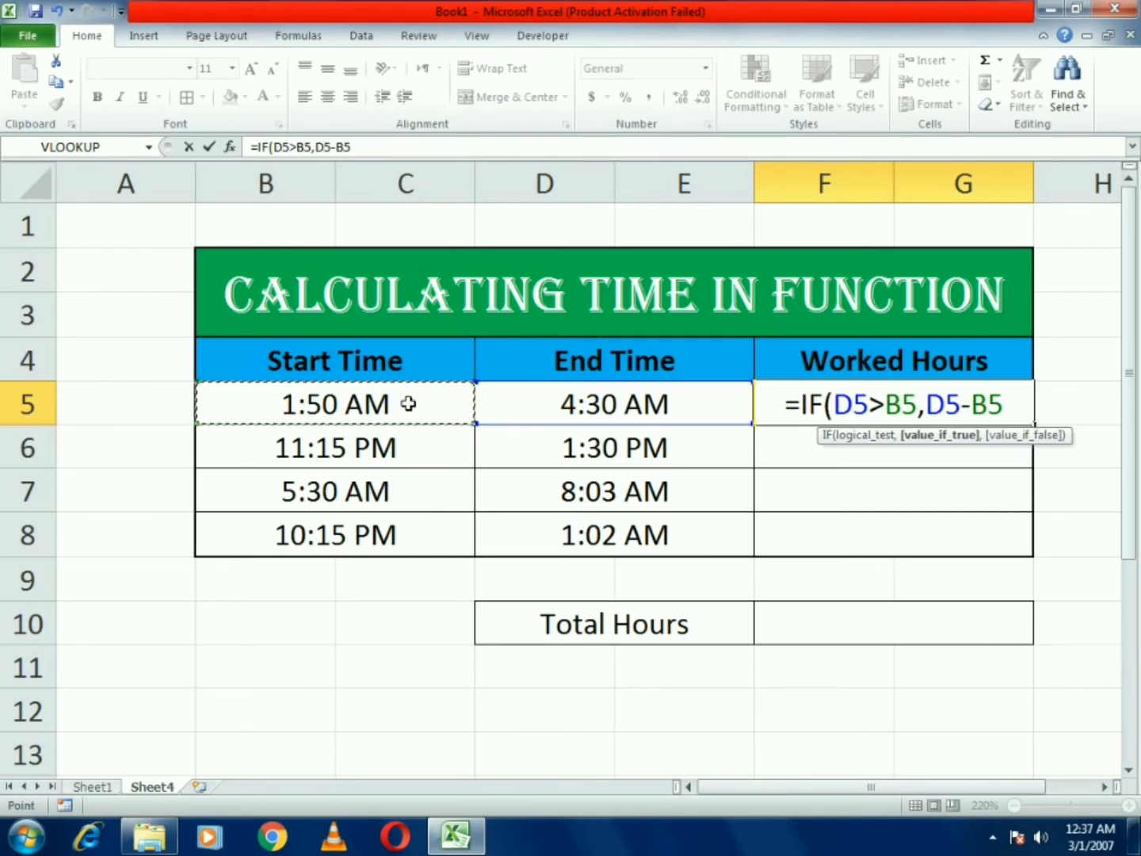
{"action": "type", "text": ","}
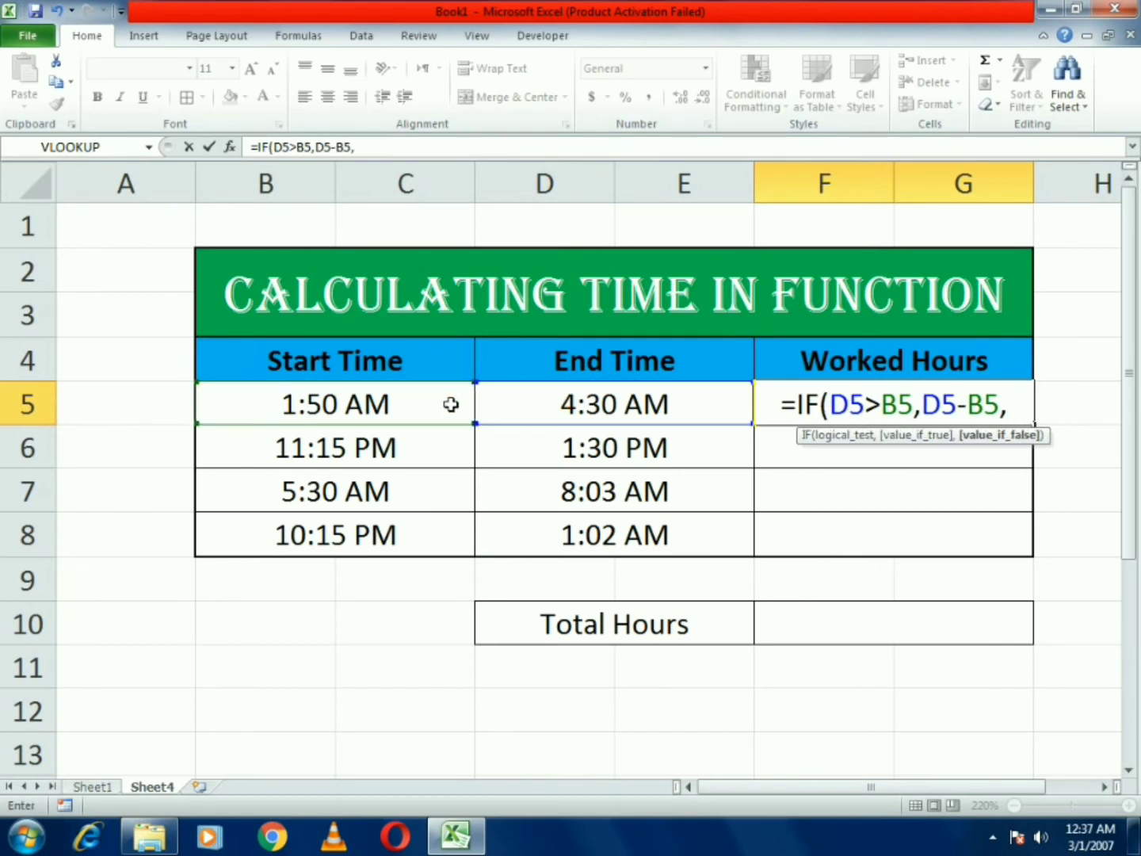
- Complete the F5 formula with 1+D5-B5 as the value if false, giving =IF(D5>B5,D5-B5,1+D5-B5)
{"action": "type", "text": "1+"}
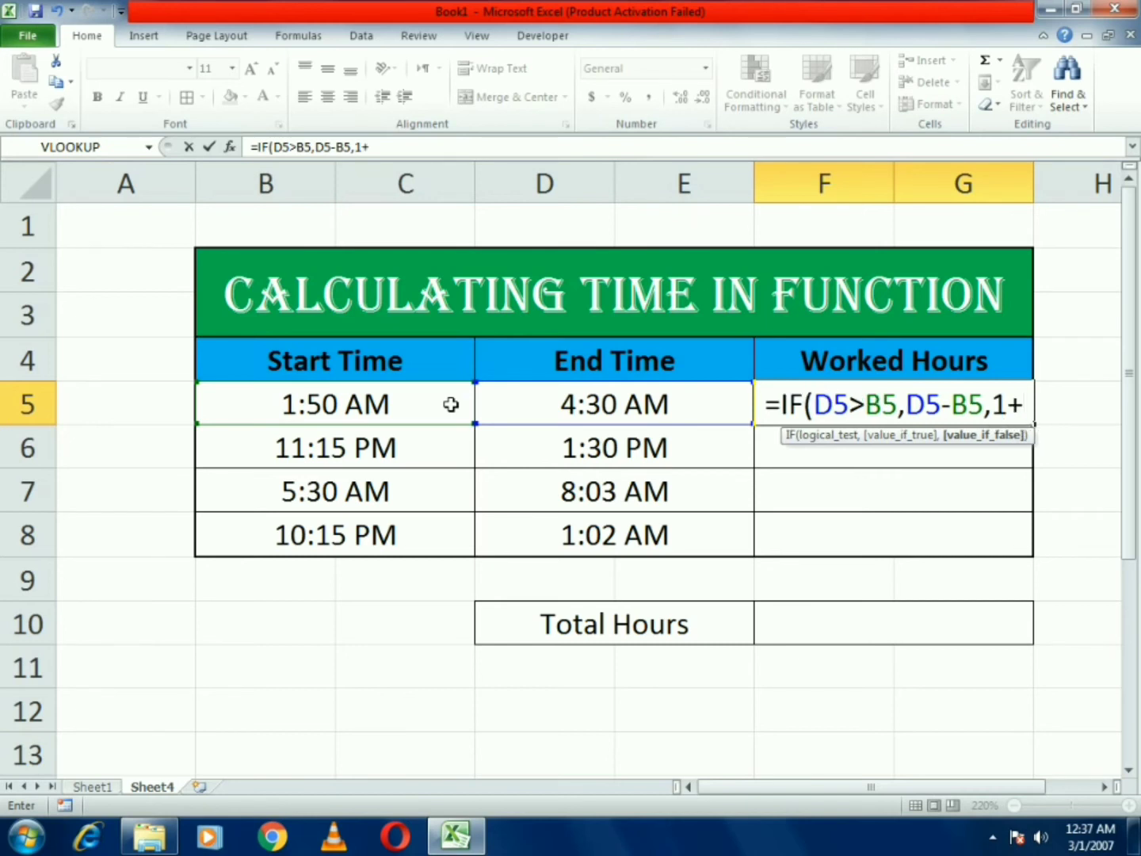
{"action": "left_click", "coordinate": [522, 401]}
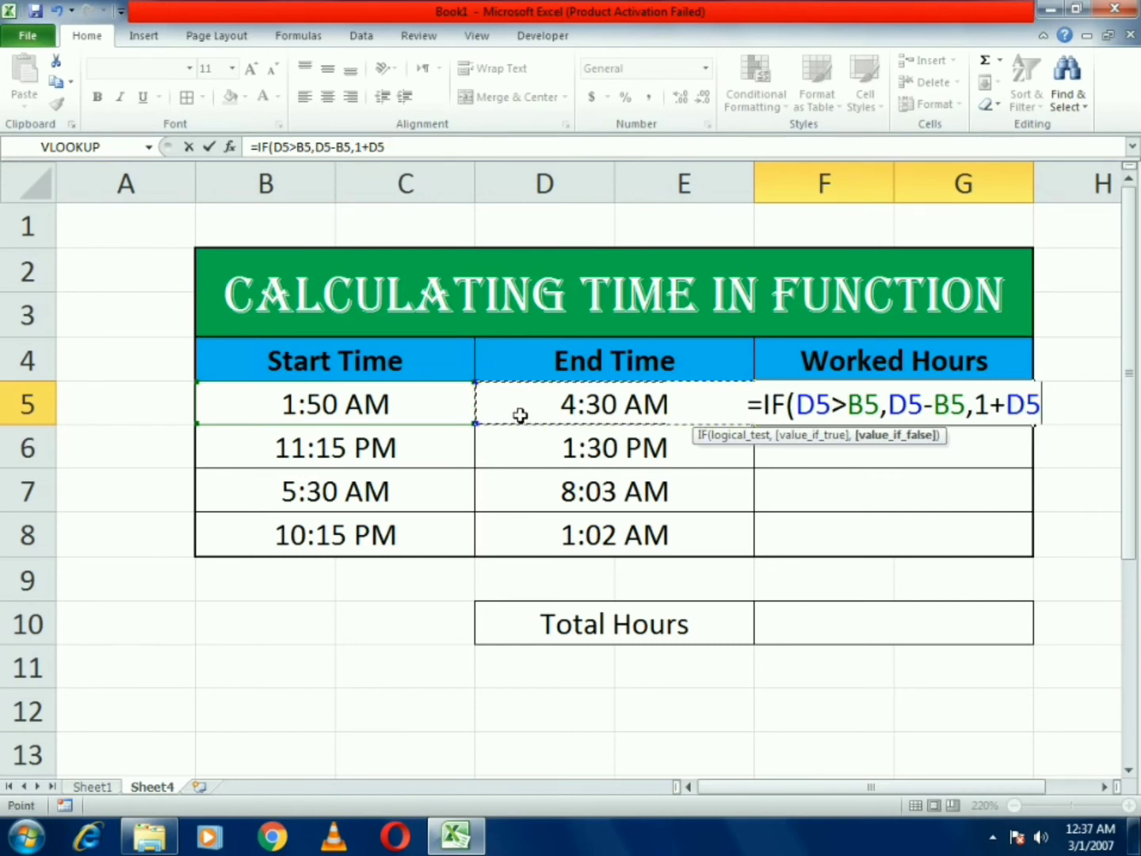
{"action": "type", "text": "-"}
{"action": "left_click", "coordinate": [374, 406]}
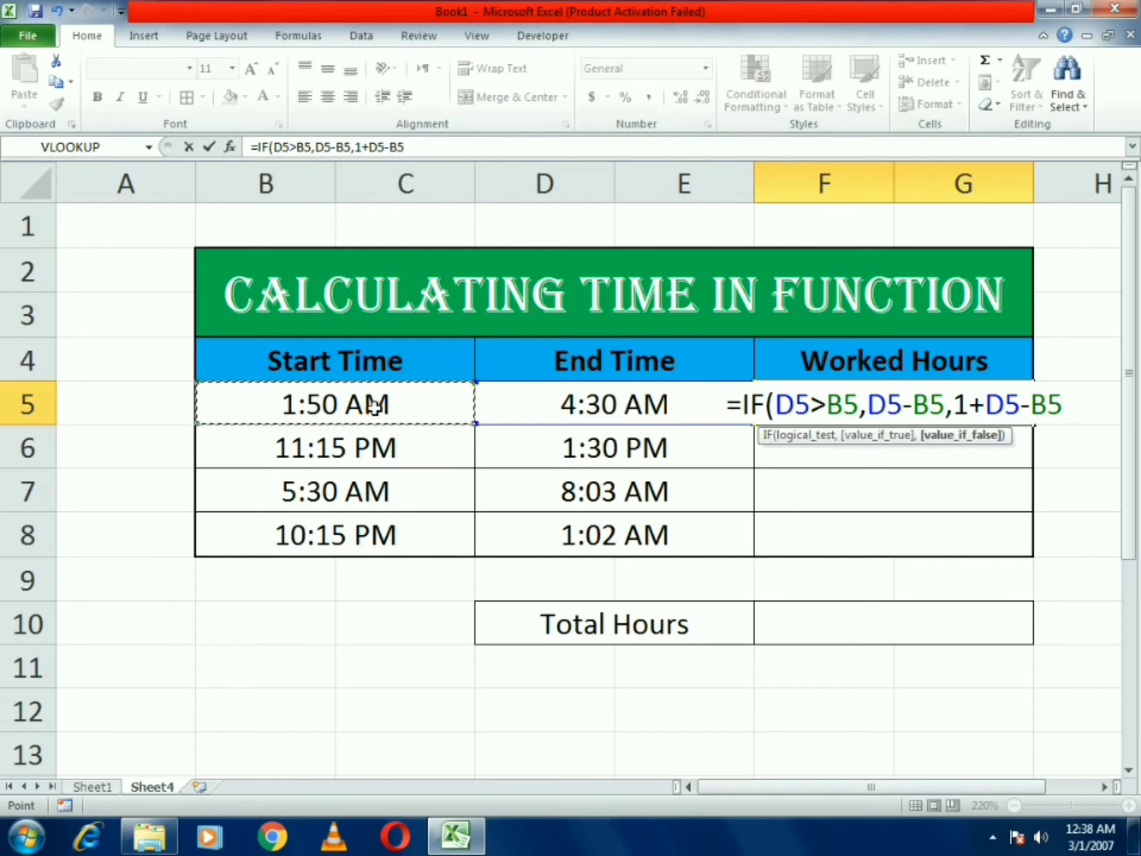
{"action": "type", "text": ")"}
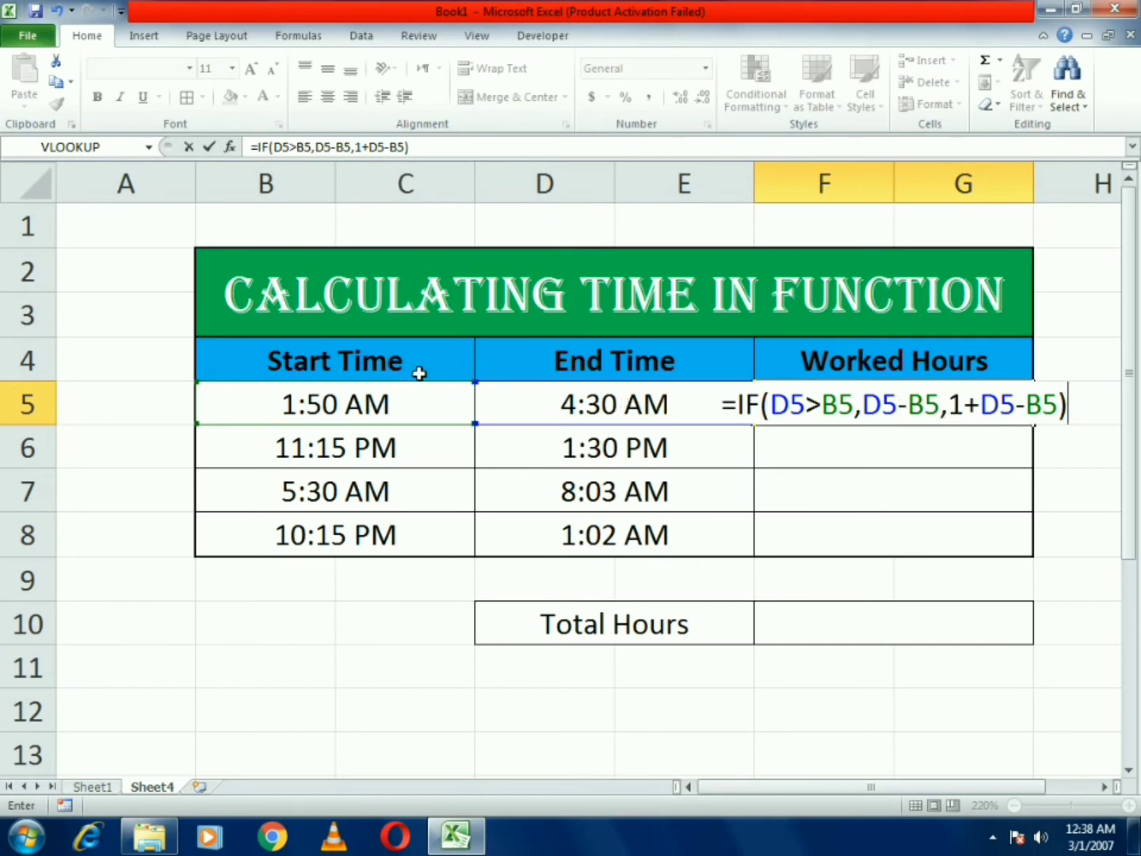
{"action": "key", "text": "Return"}
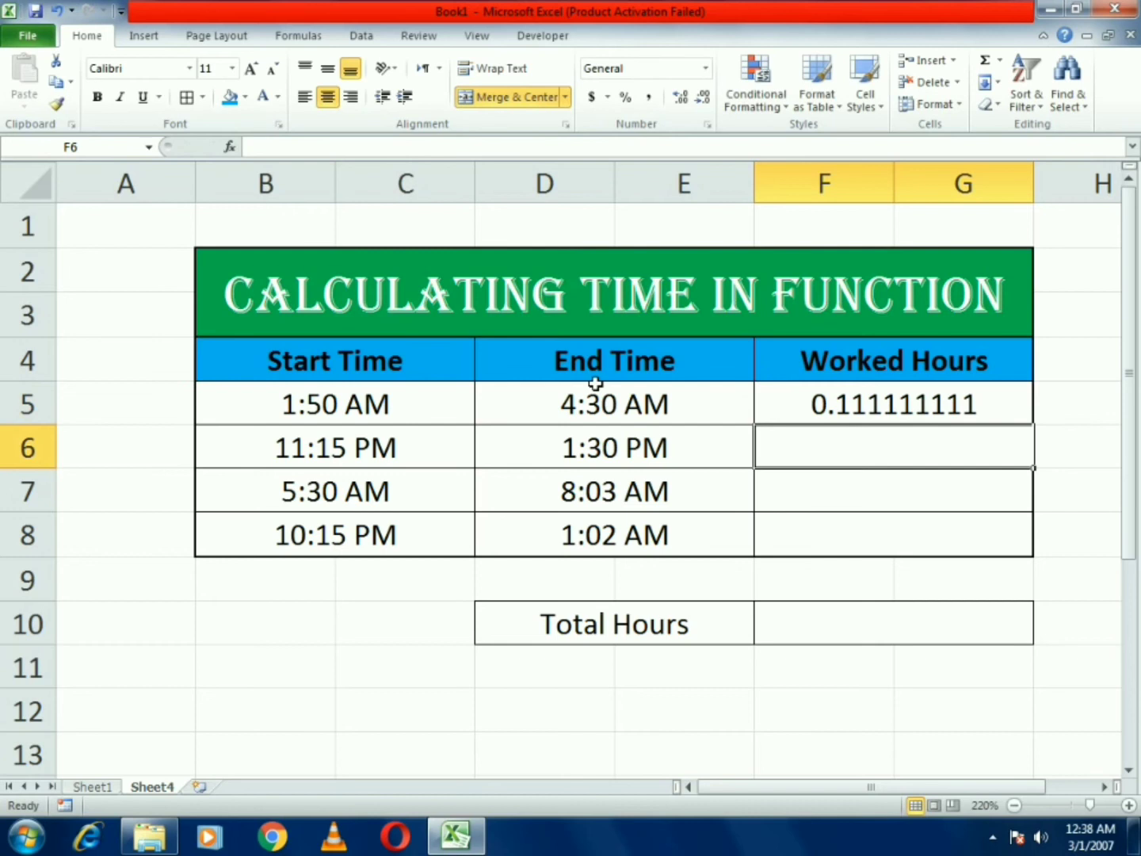
- Fill the Worked Hours formula from F5 down through F8
{"action": "left_click", "coordinate": [839, 409]}
{"action": "left_click_drag", "start_coordinate": [1033, 425], "coordinate": [1032, 546]}
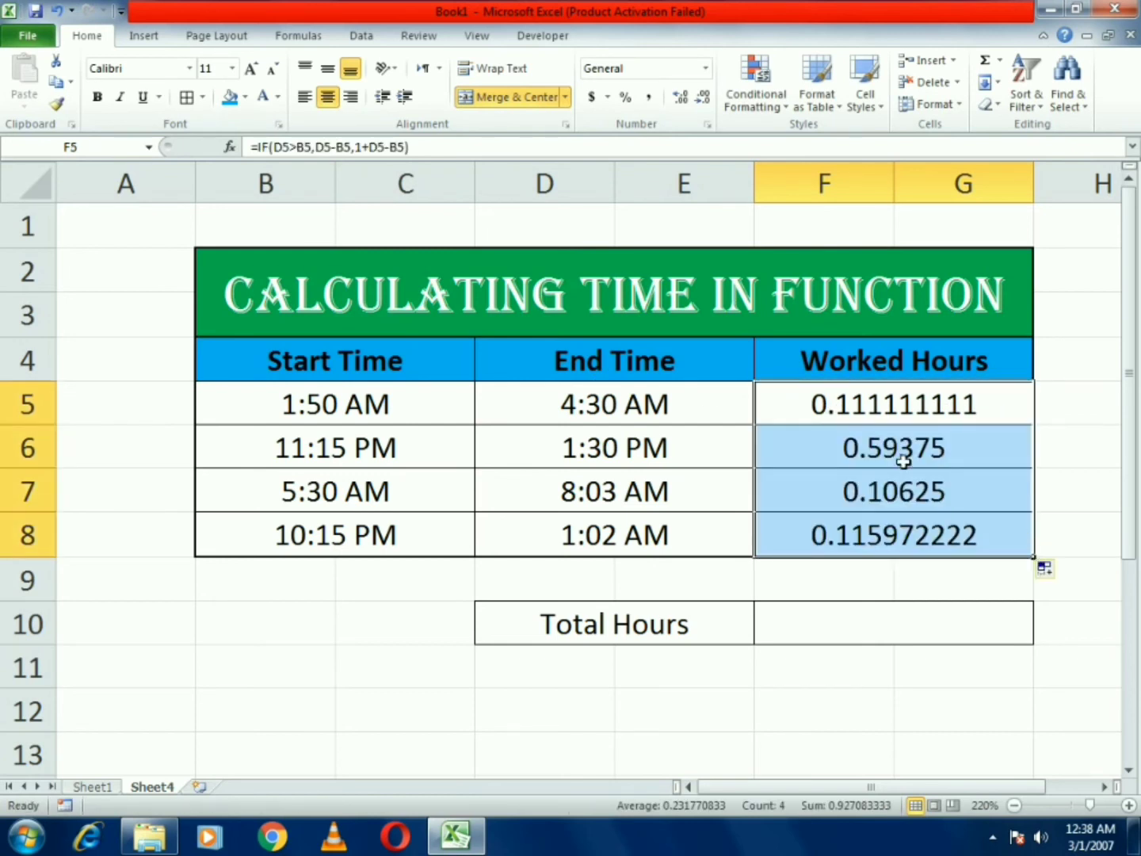
- Format the Worked Hours cells F5:F8 with the Time category and the 13:30 type
{"action": "right_click", "coordinate": [886, 408]}
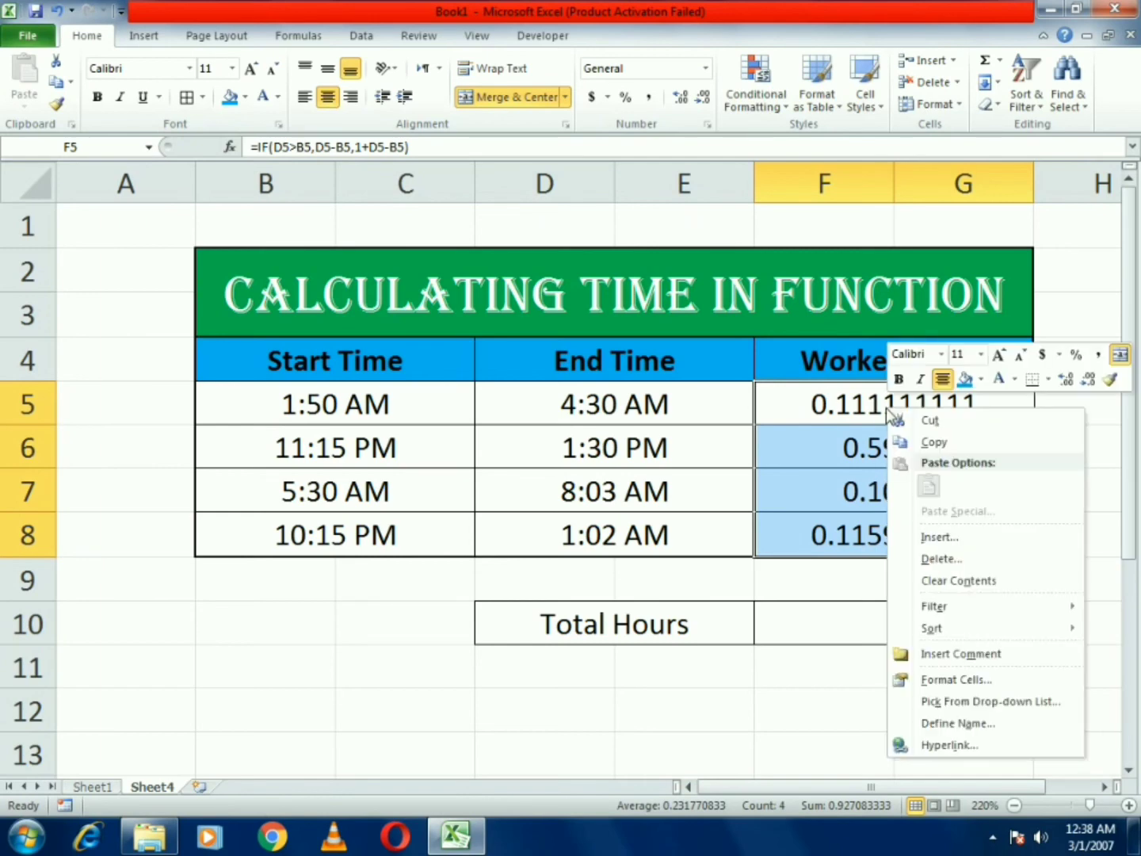
{"action": "left_click", "coordinate": [945, 684]}
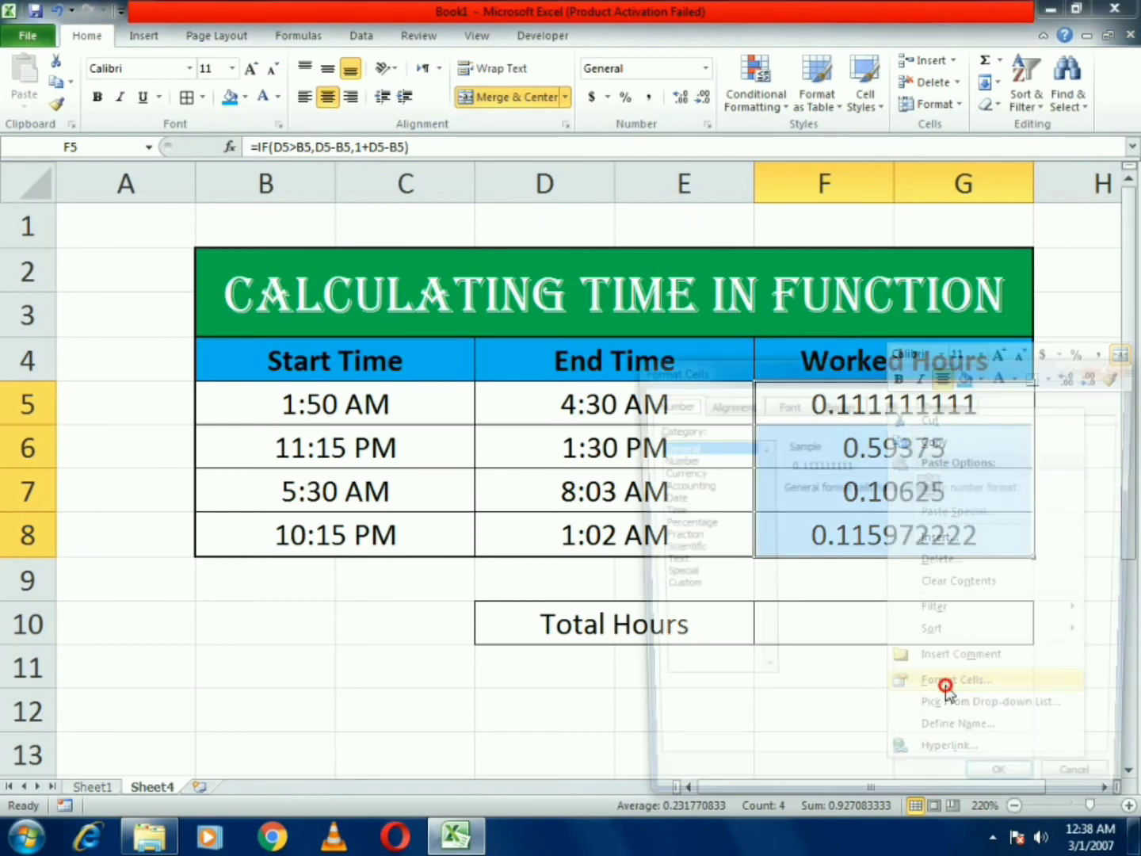
{"action": "left_click_drag", "start_coordinate": [838, 381], "coordinate": [353, 299]}
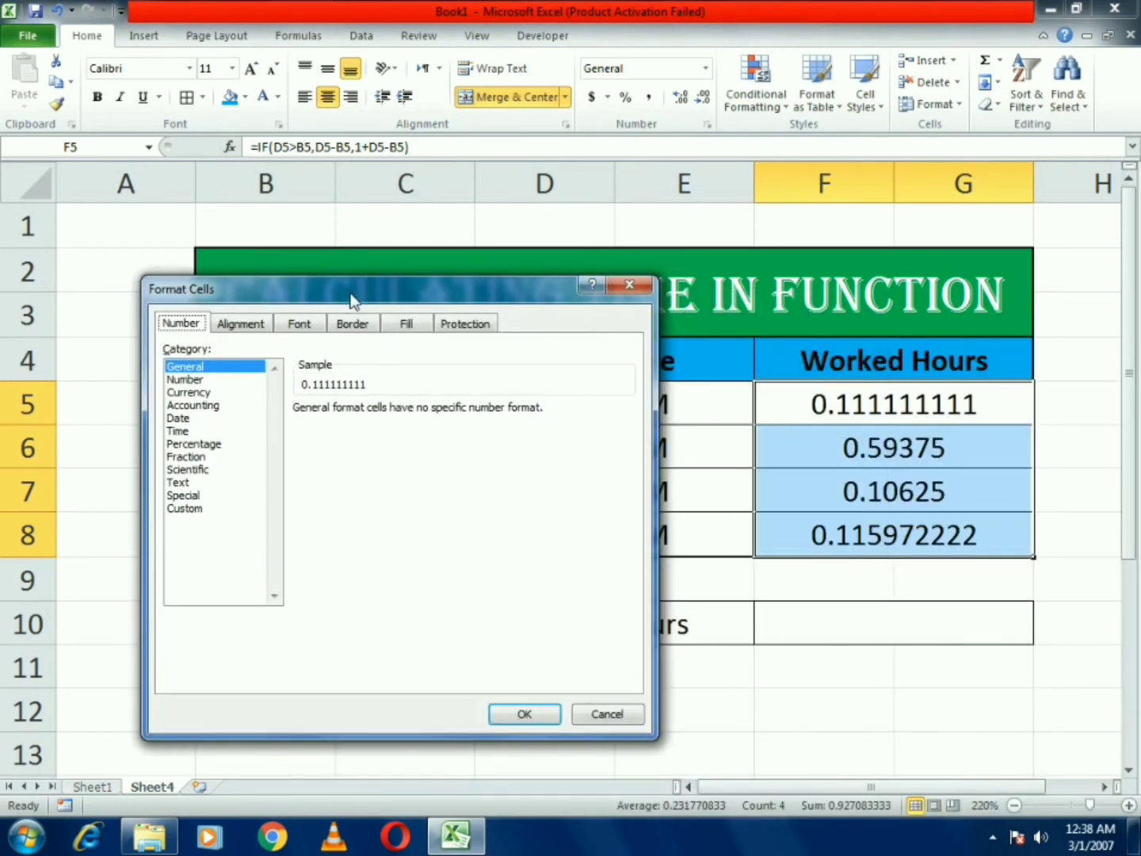
{"action": "left_click", "coordinate": [188, 431]}
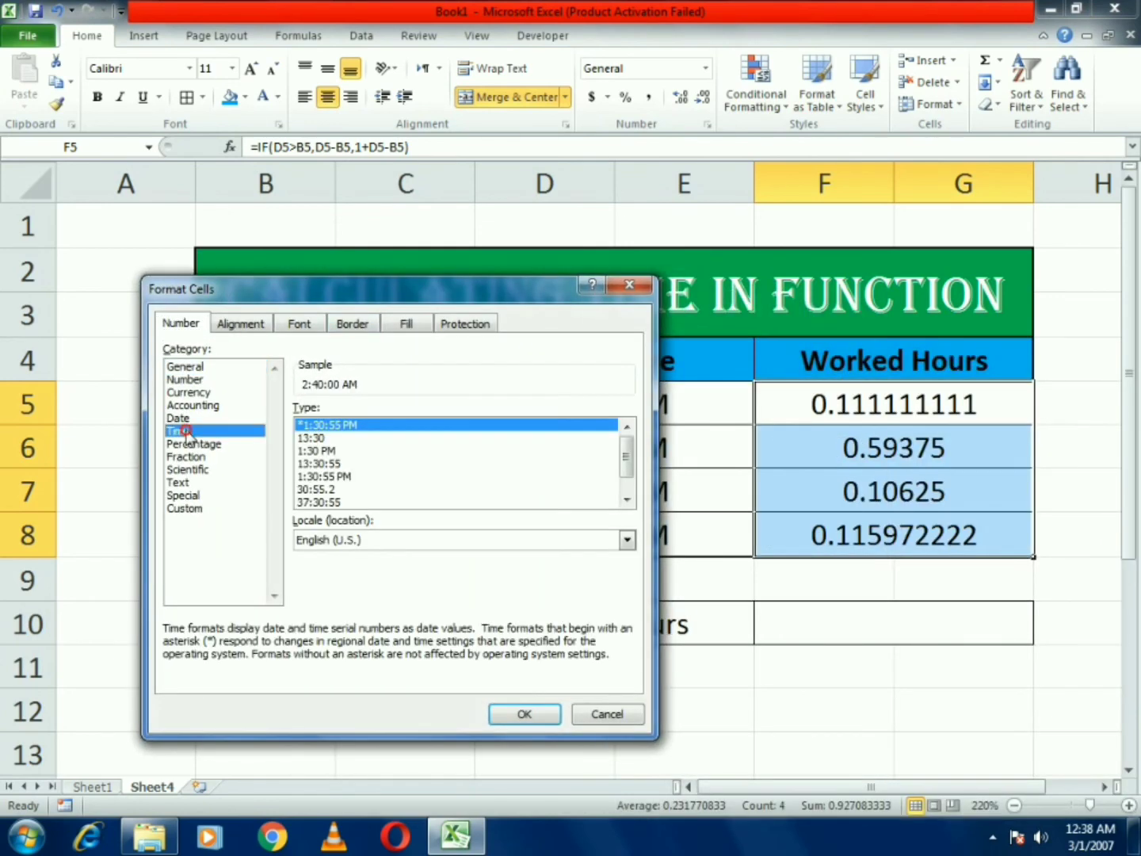
{"action": "left_click", "coordinate": [310, 438]}
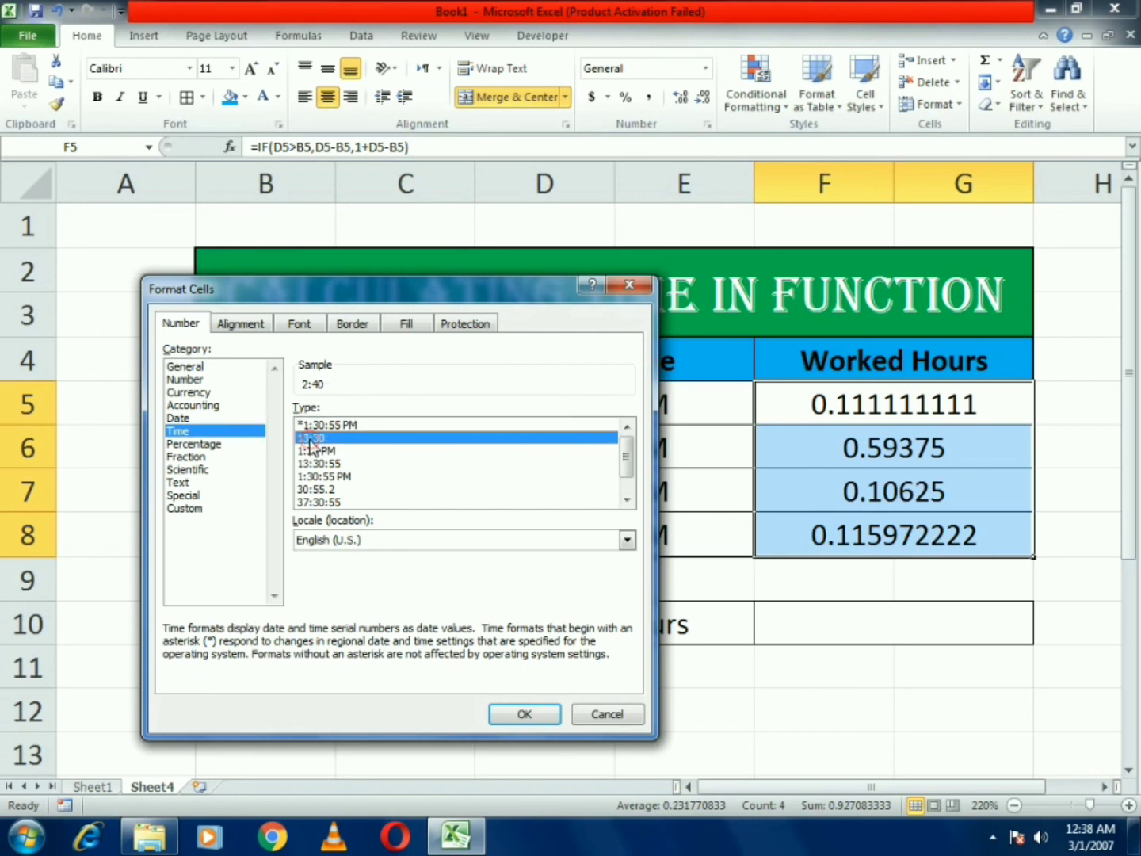
{"action": "left_click", "coordinate": [525, 714]}
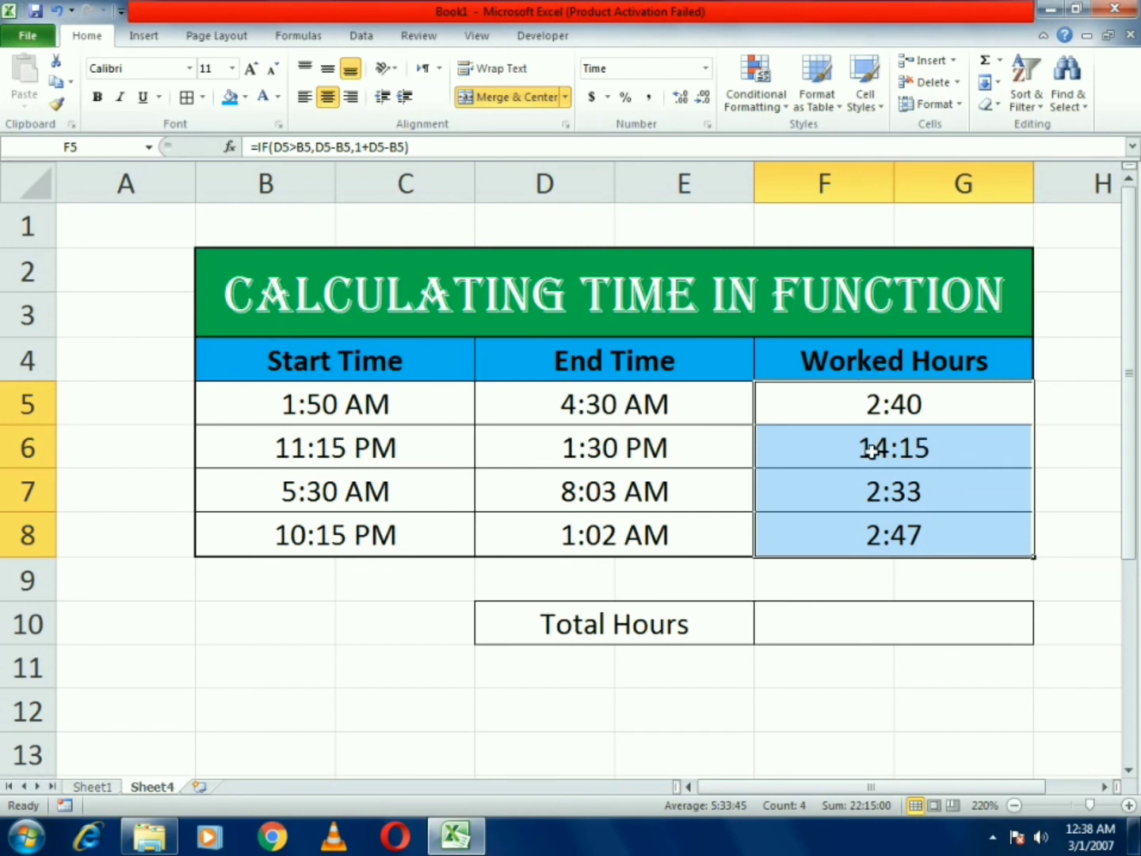
- Give the Total Hours label in D10 the header's blue fill and make its text bold
{"action": "left_click", "coordinate": [869, 634]}
{"action": "left_click", "coordinate": [698, 630]}
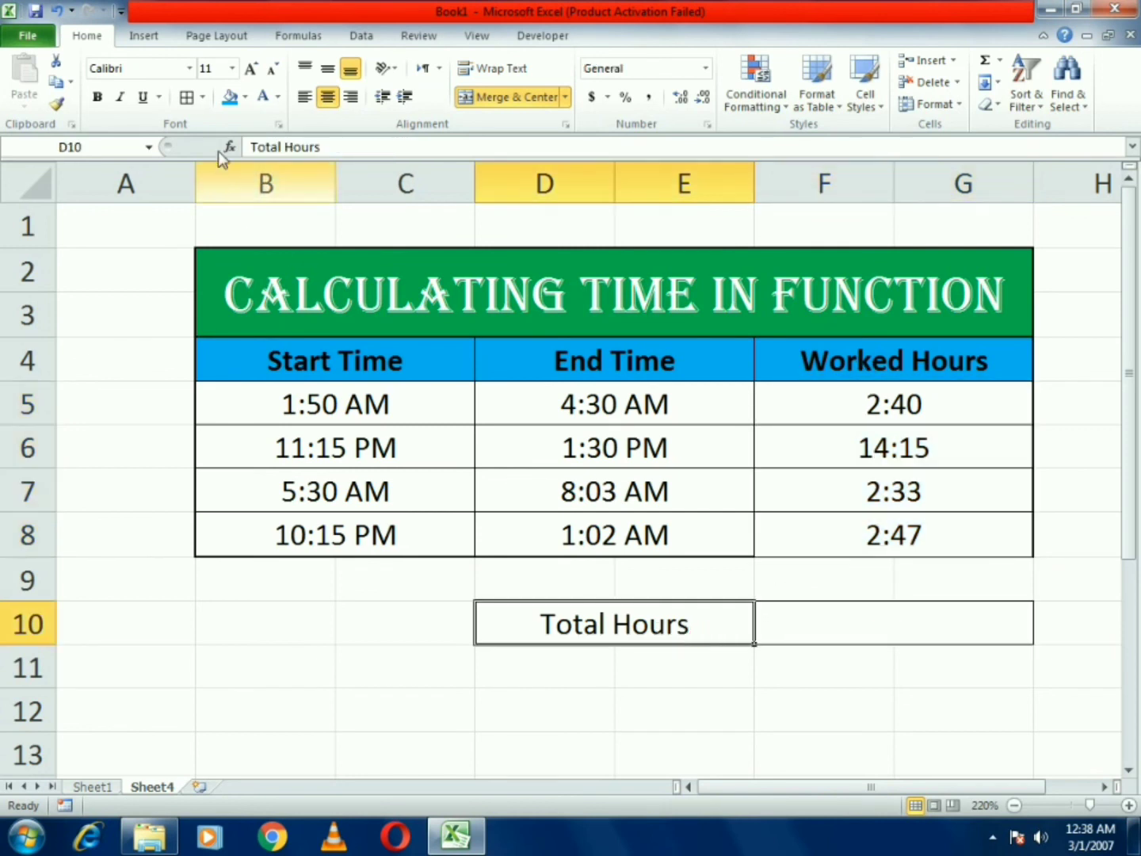
{"action": "left_click", "coordinate": [228, 99]}
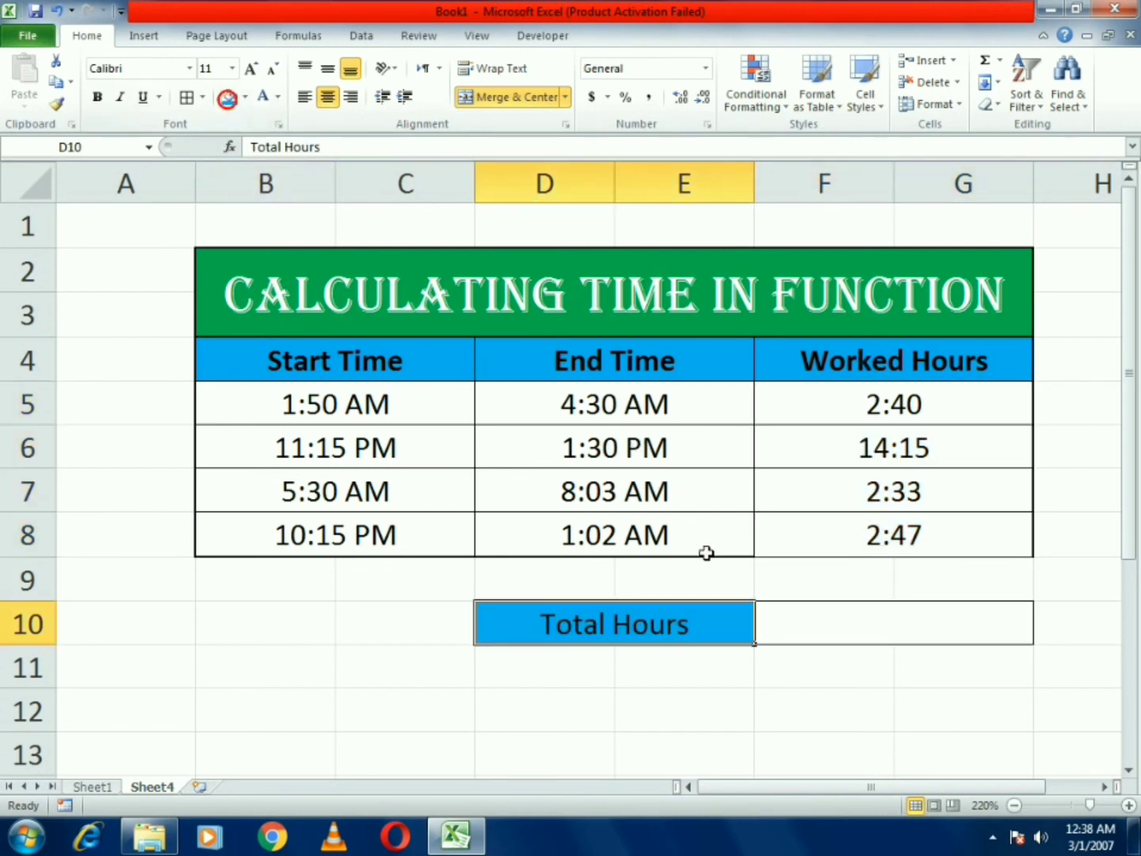
{"action": "left_click", "coordinate": [782, 621]}
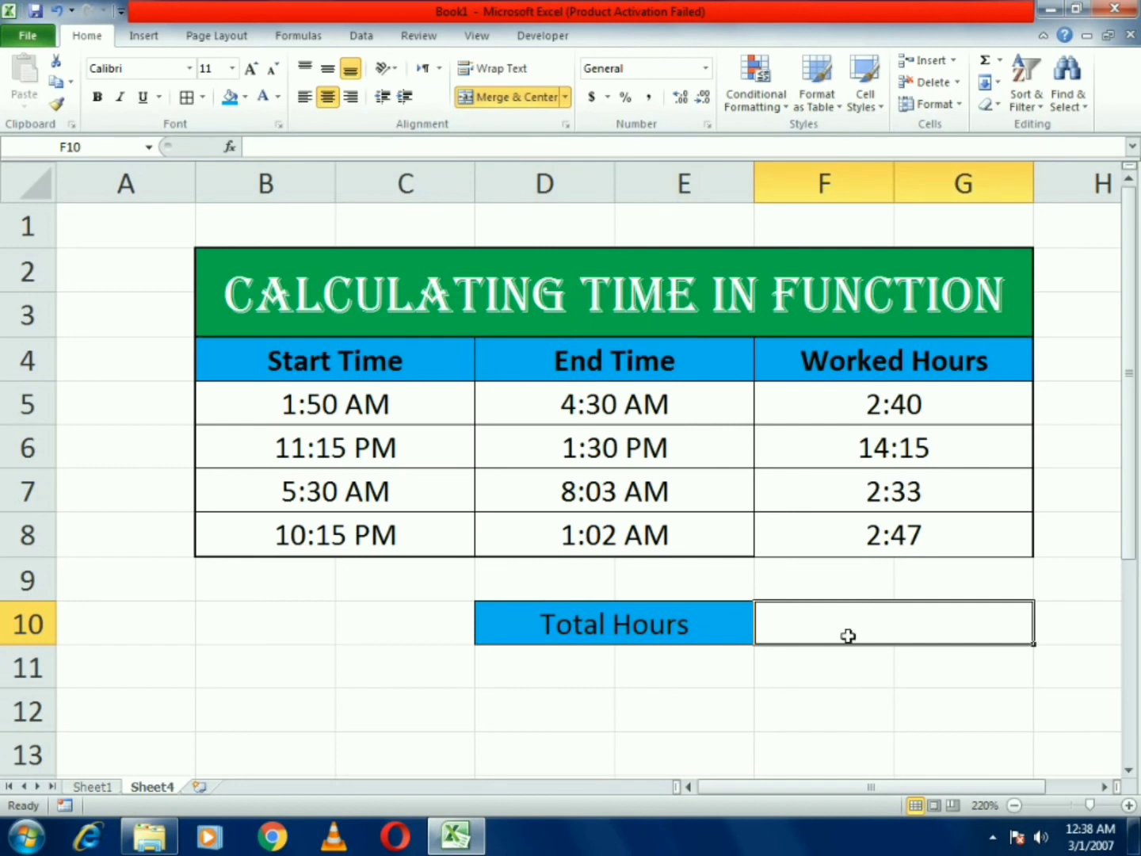
{"action": "left_click", "coordinate": [709, 607]}
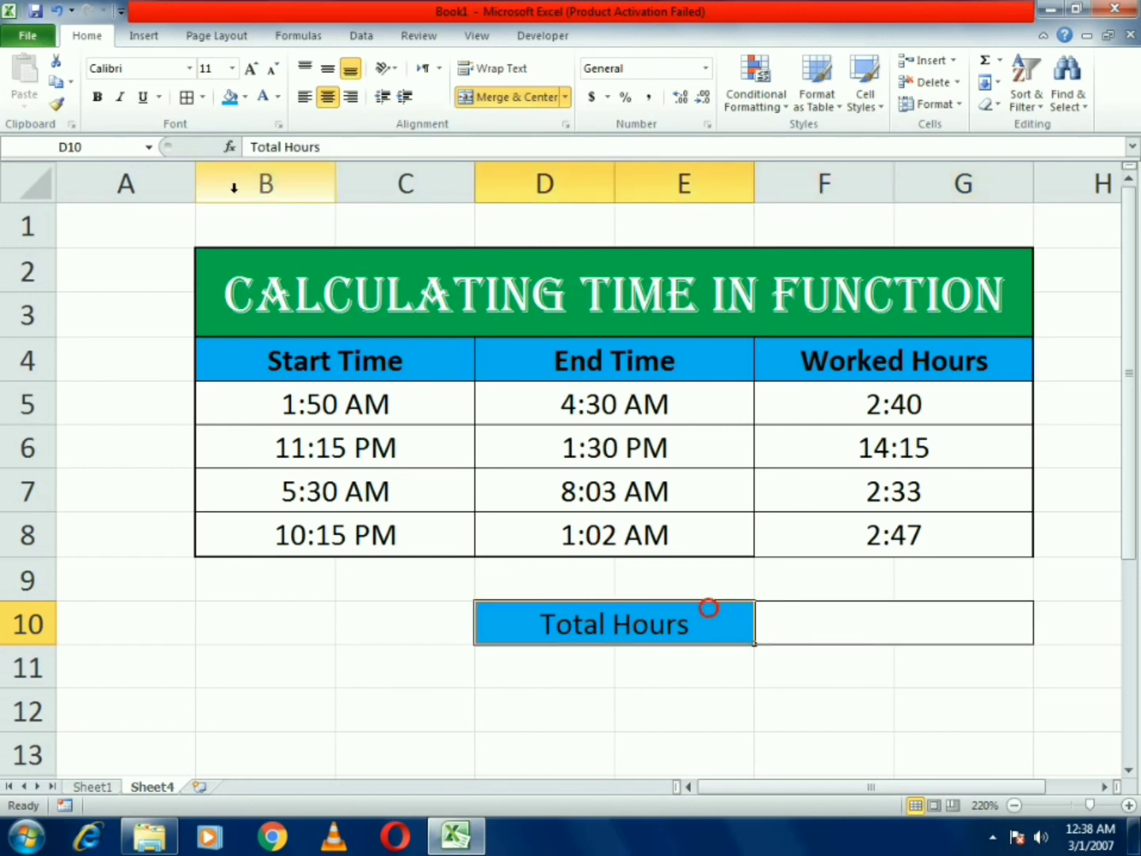
{"action": "left_click", "coordinate": [95, 96]}
- Enter =SUM(F5:G8) in F10 to total the worked hours
{"action": "left_click", "coordinate": [860, 631]}
{"action": "double_click", "coordinate": [848, 634]}
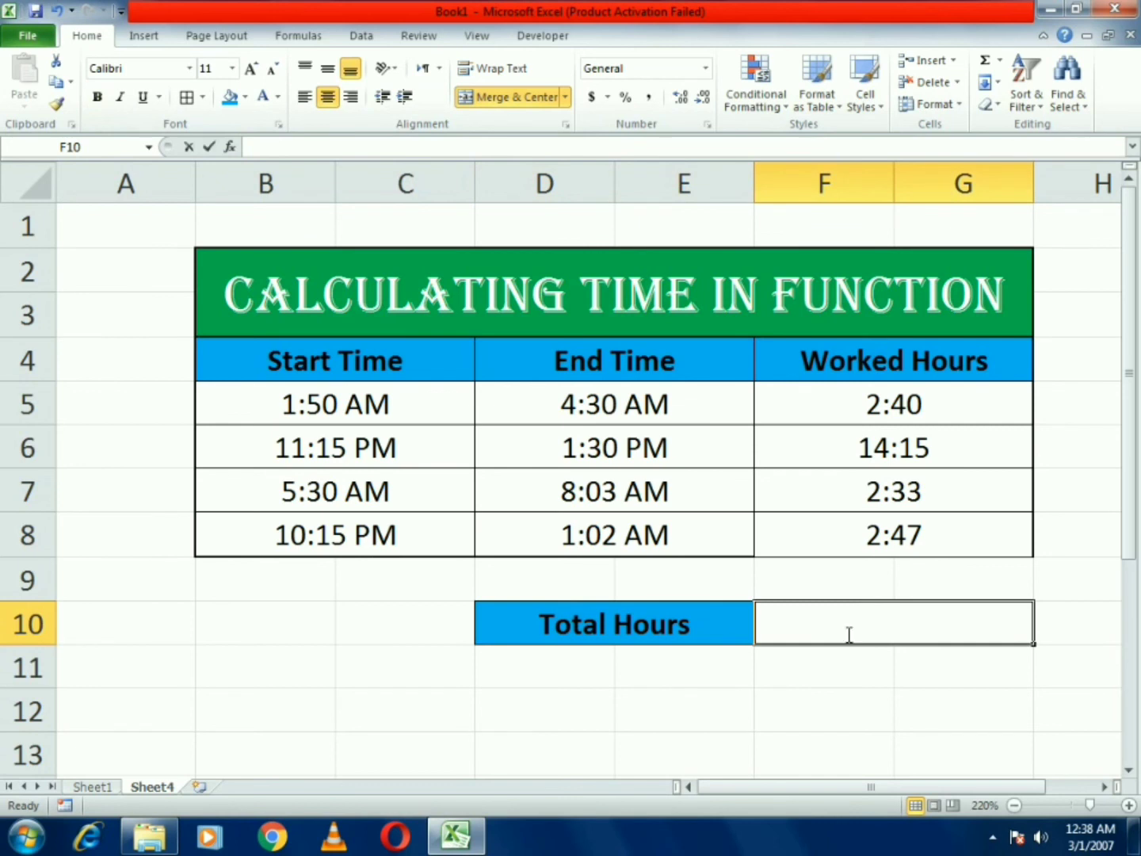
{"action": "type", "text": "=sum"}
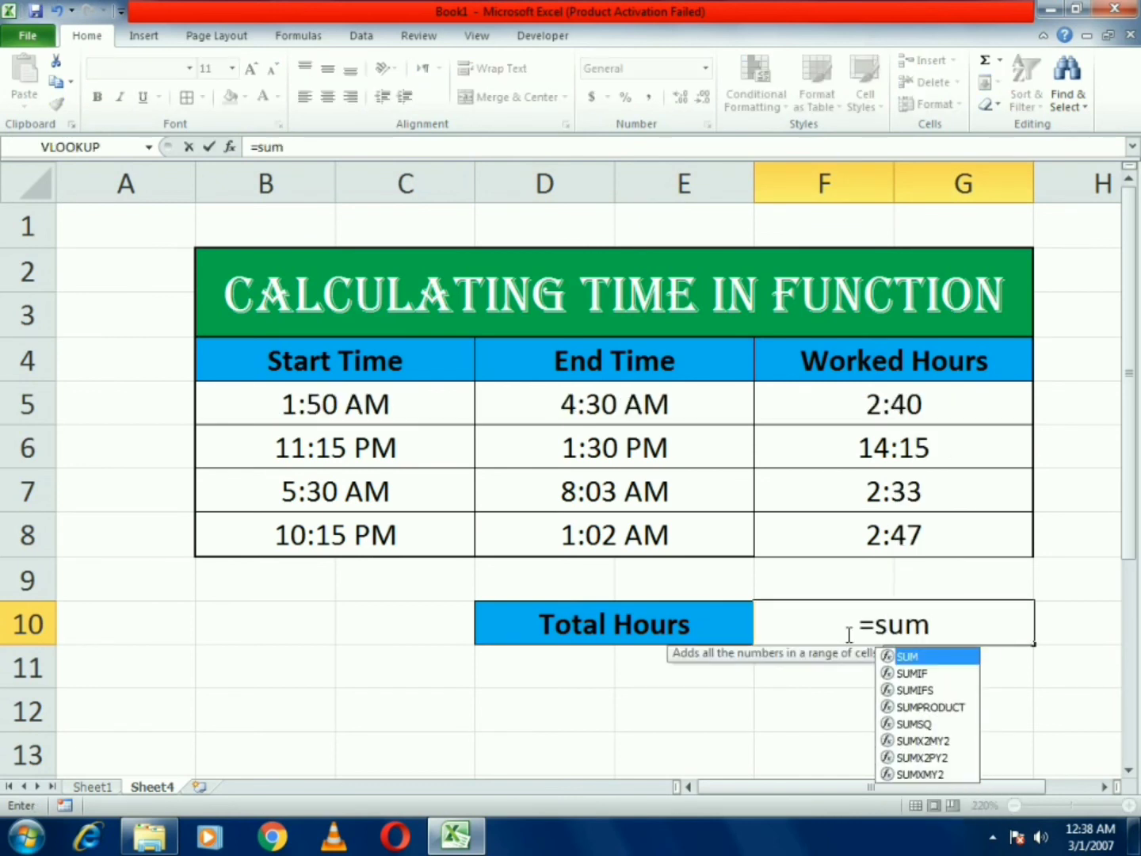
{"action": "type", "text": "("}
{"action": "left_click_drag", "start_coordinate": [855, 404], "coordinate": [872, 545]}
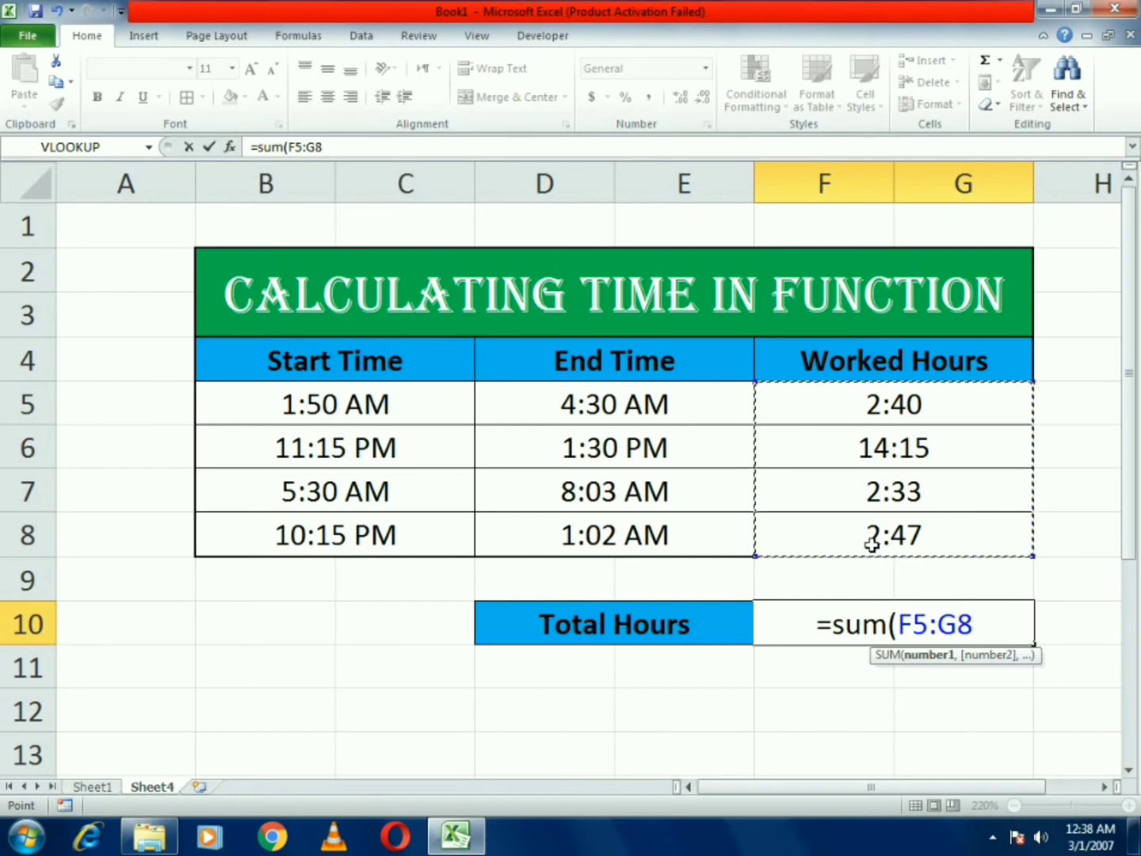
{"action": "type", "text": ")"}
{"action": "key", "text": "Return"}
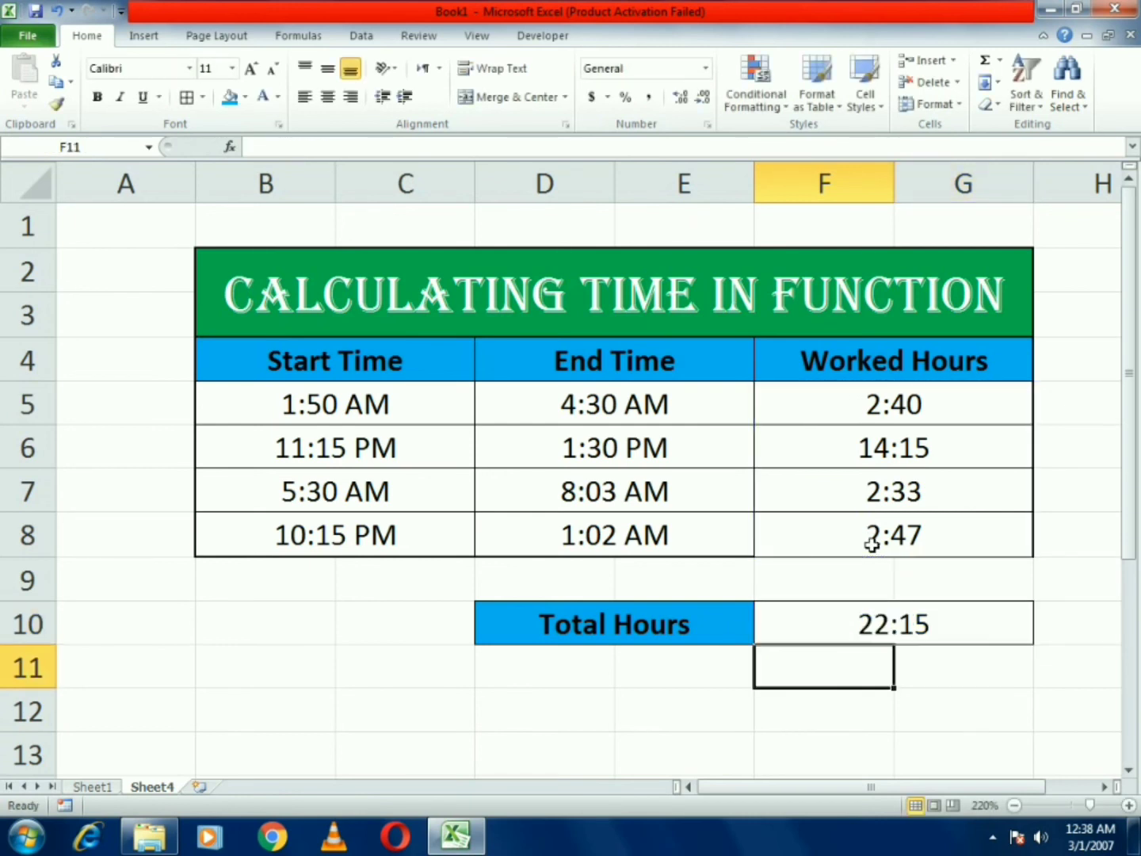
- Change the first End Time, in D5, to 2:30 AM
{"action": "left_click", "coordinate": [876, 622]}
{"action": "left_click", "coordinate": [601, 412]}
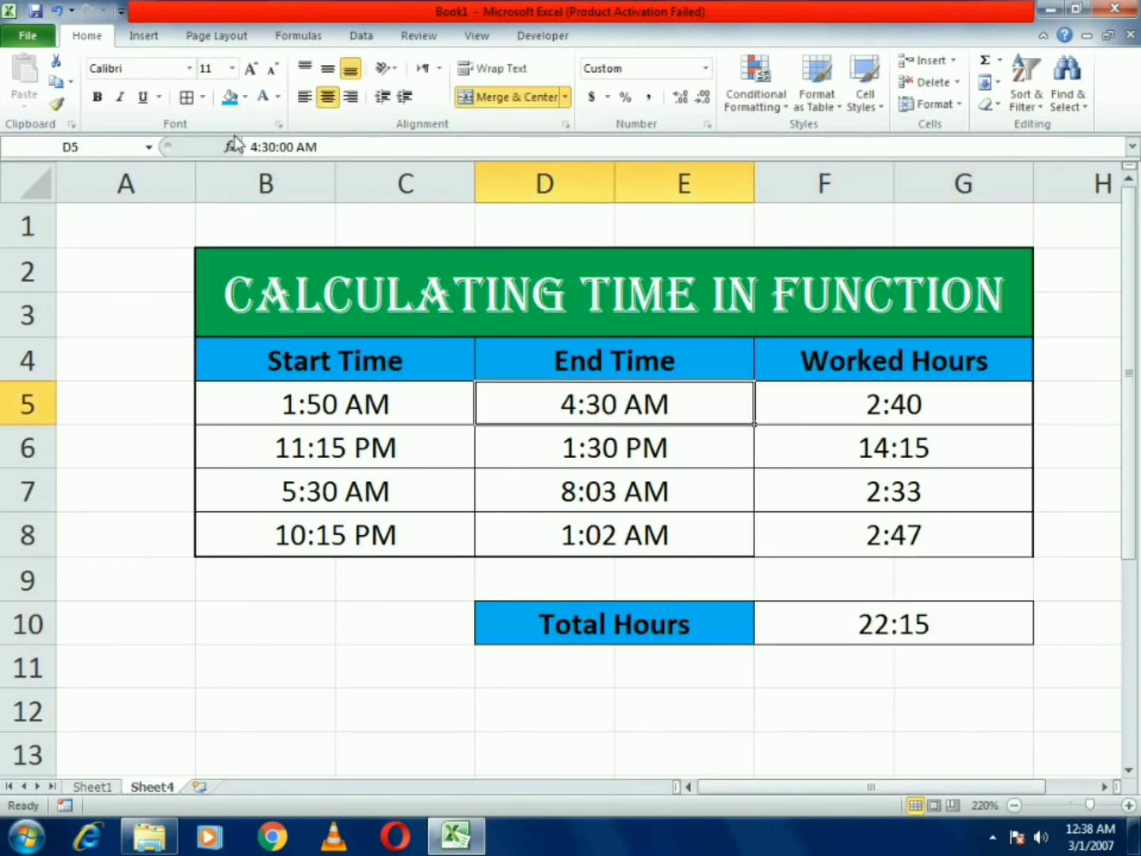
{"action": "left_click", "coordinate": [259, 147]}
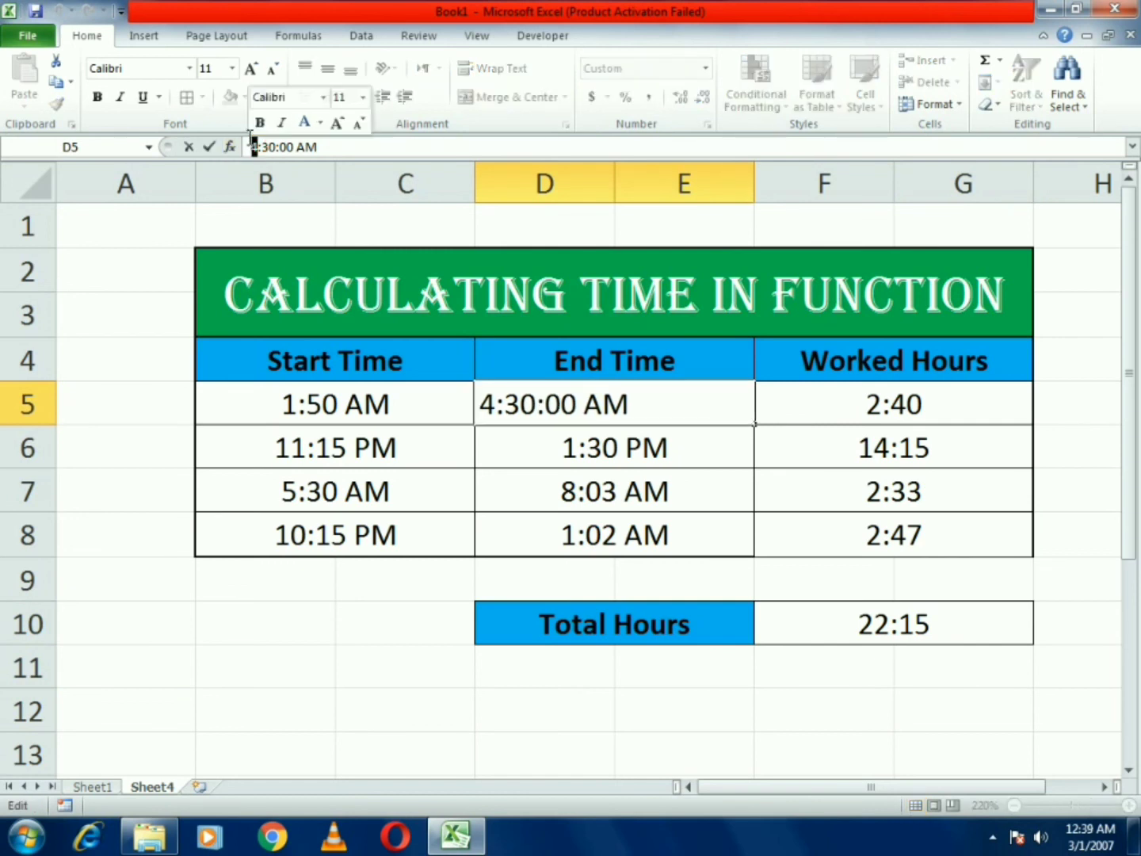
{"action": "type", "text": "2"}
{"action": "key", "text": "Return"}
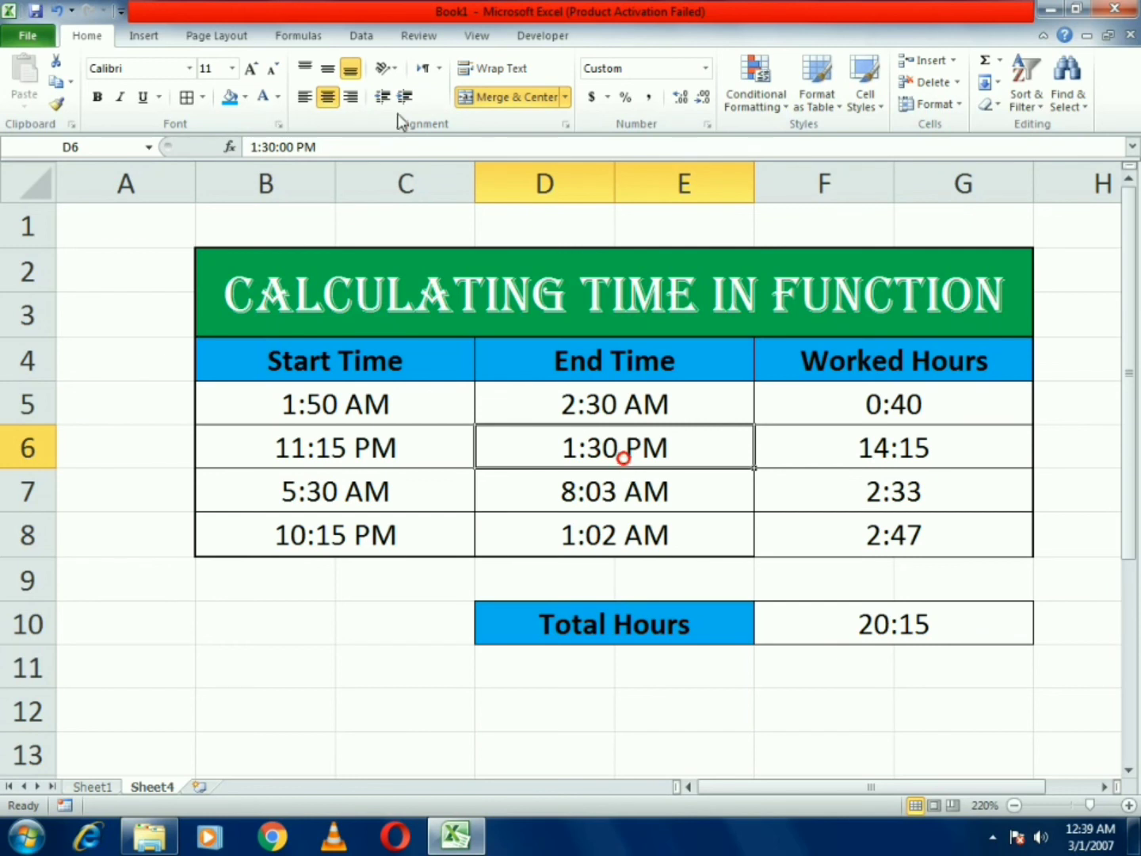
- Change the second End Time, in D6, to 3:30 PM
{"action": "left_click", "coordinate": [251, 146]}
{"action": "left_click_drag", "start_coordinate": [251, 147], "coordinate": [258, 147]}
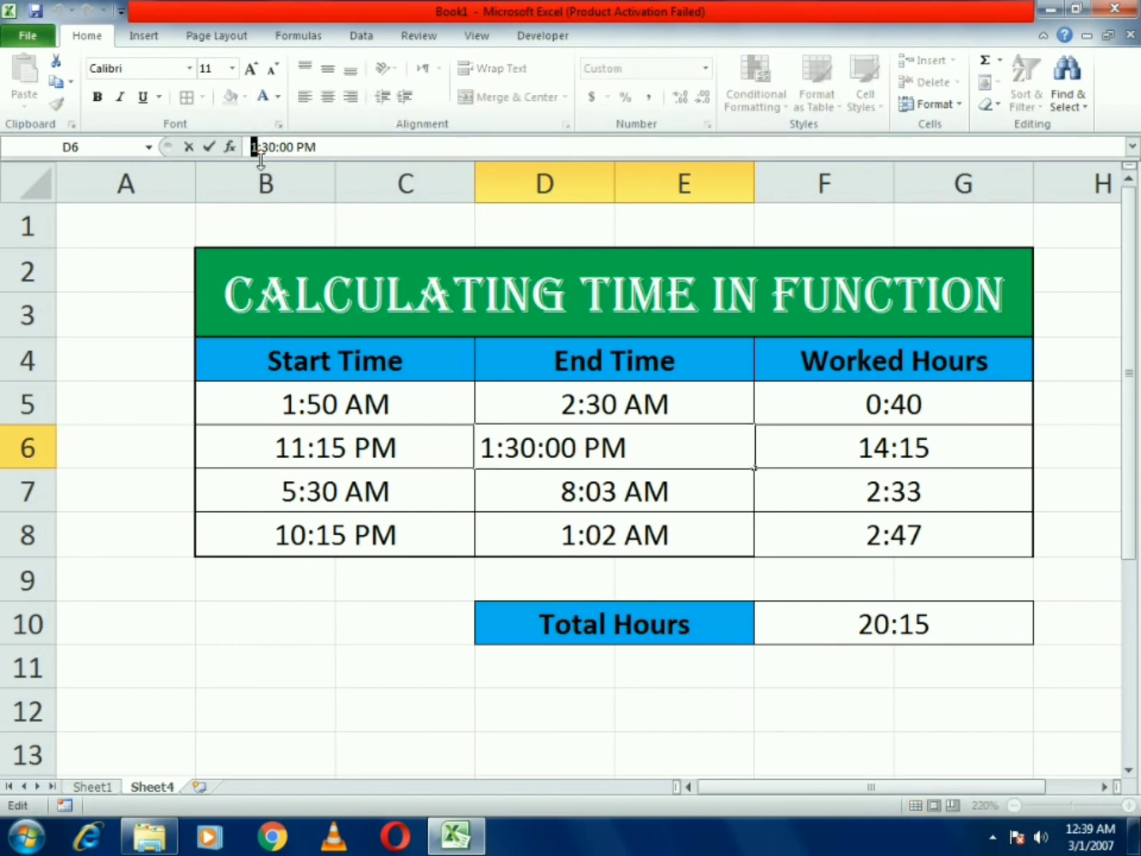
{"action": "type", "text": "3"}
{"action": "key", "text": "Return"}
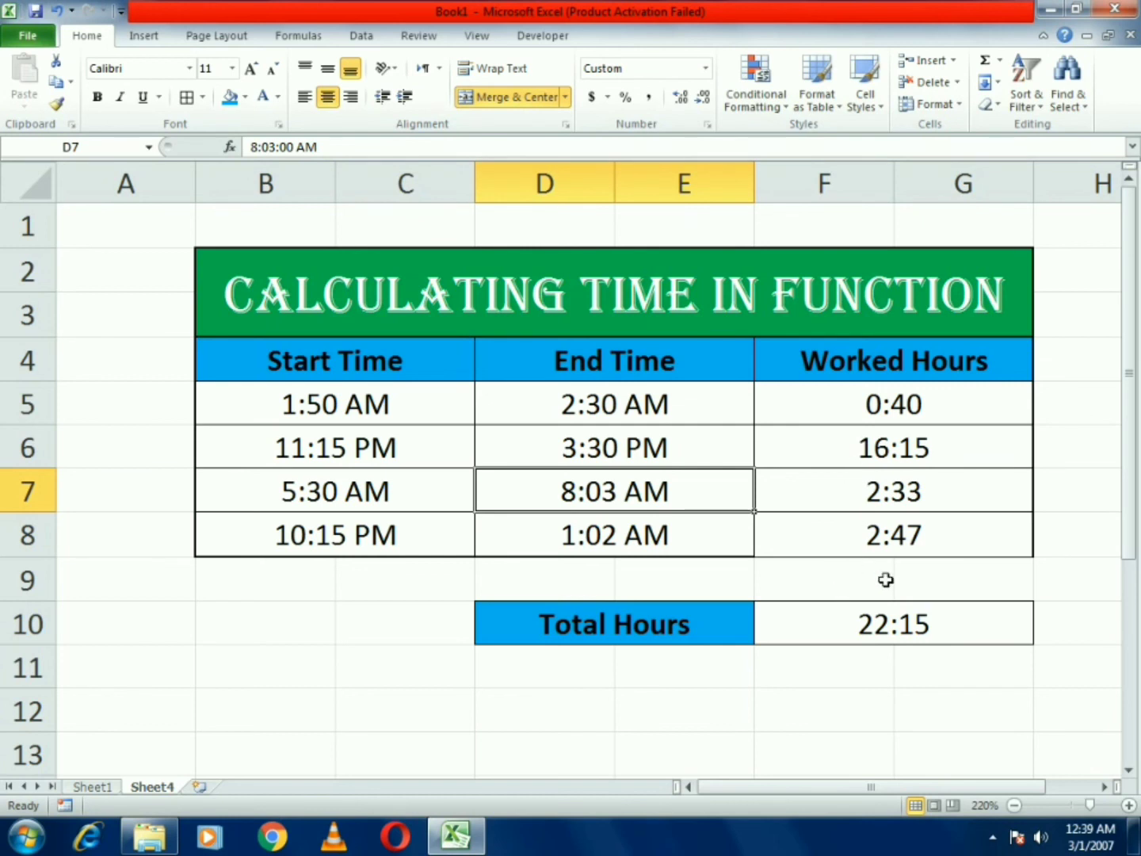
- Make the total hours value in F10 bold
{"action": "left_click", "coordinate": [824, 627]}
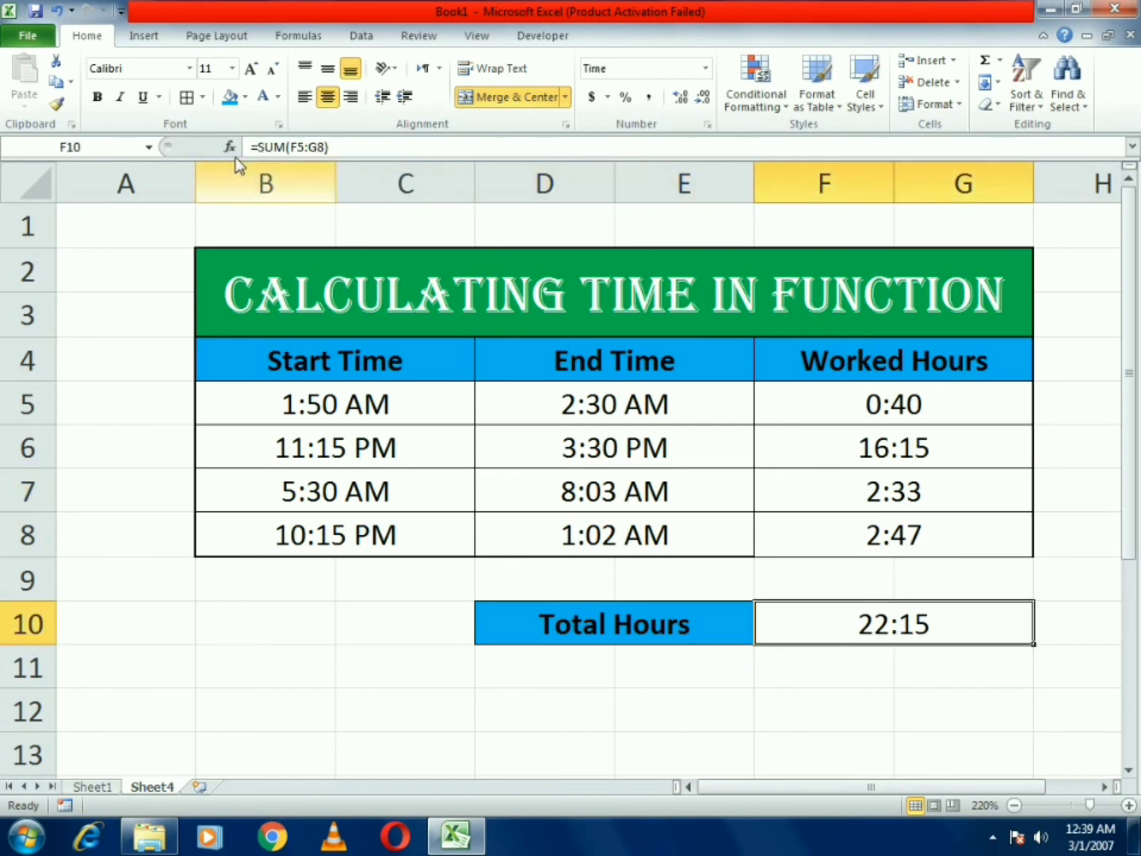
{"action": "left_click", "coordinate": [98, 98]}
{"action": "left_click", "coordinate": [831, 703]}
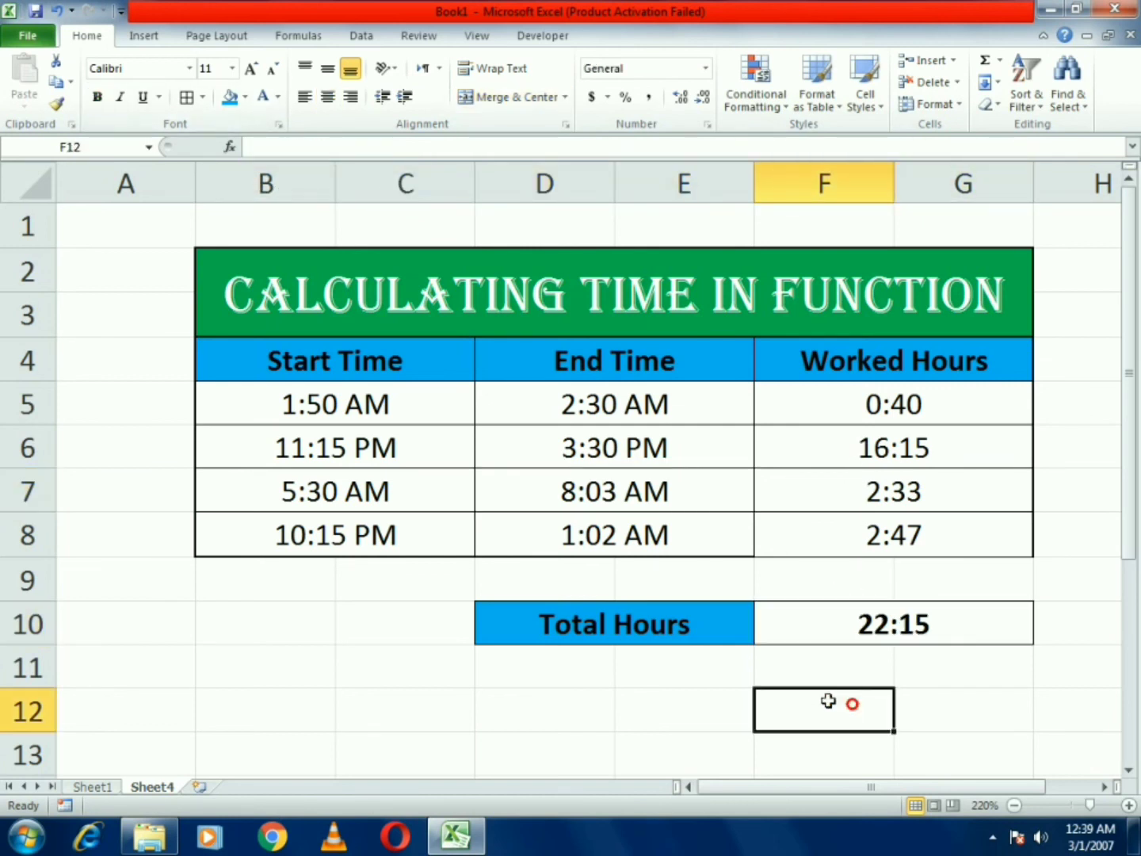